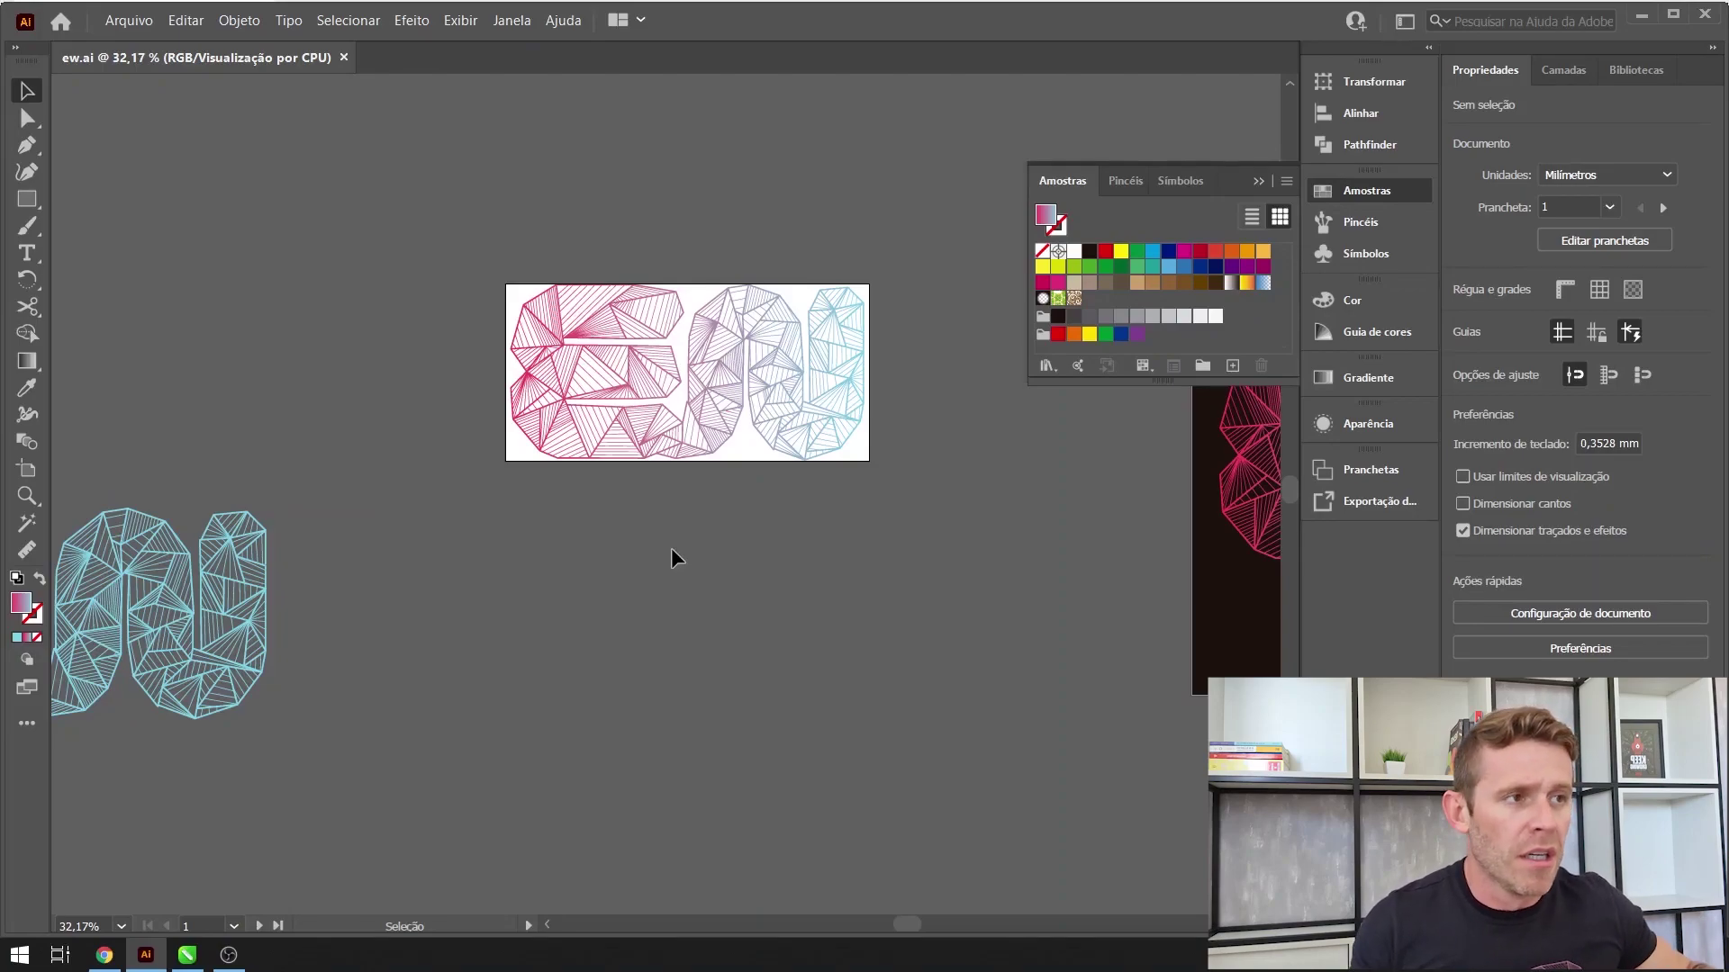
- Collapse the floating swatches panel and centre the view on the logo variations, leaving the artwork deselected
scroll(670, 549, down, 2)
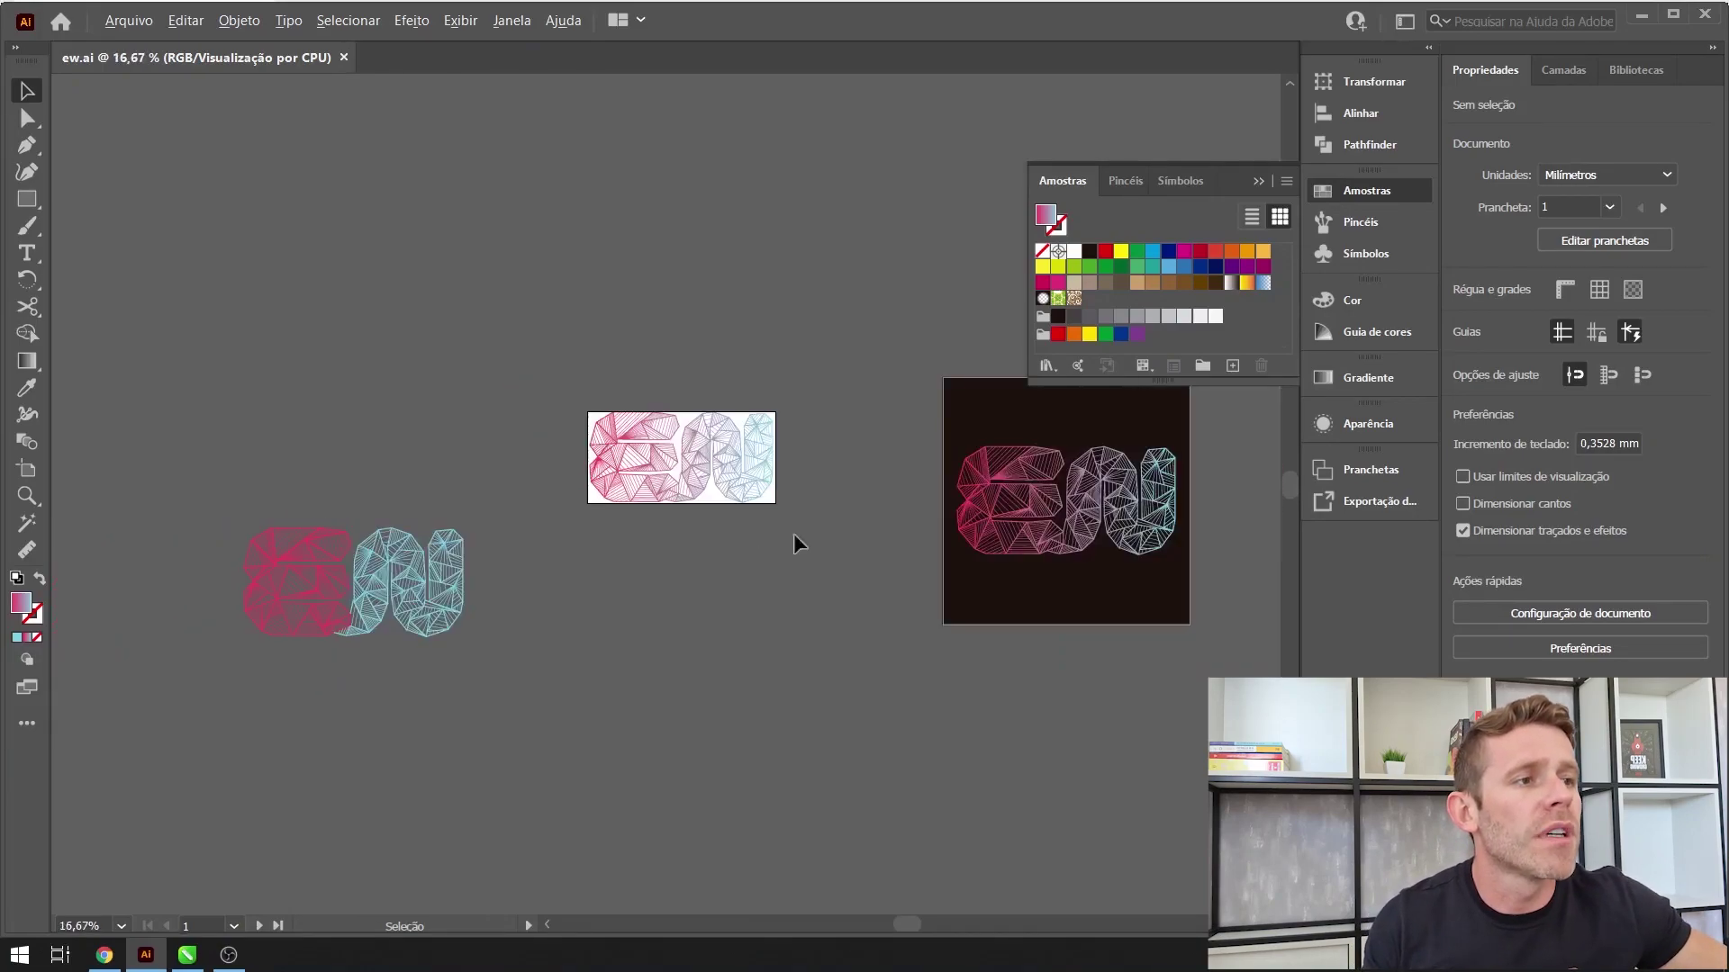
drag(860, 554, 802, 659)
click(1258, 182)
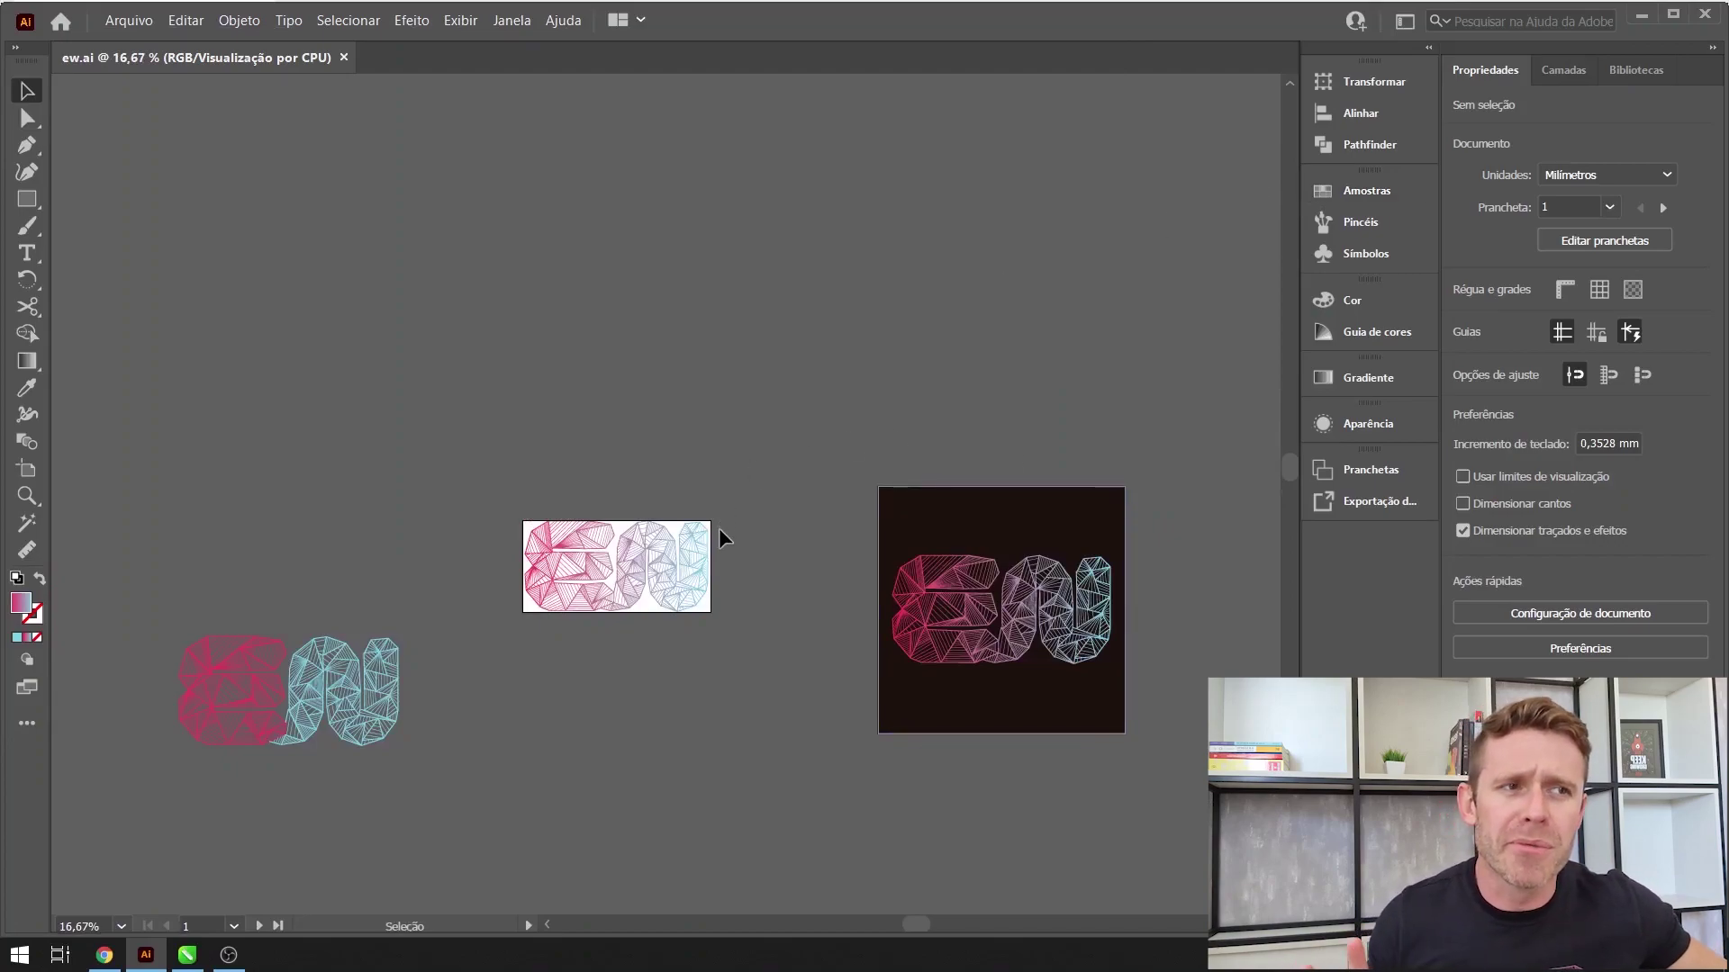
click(648, 565)
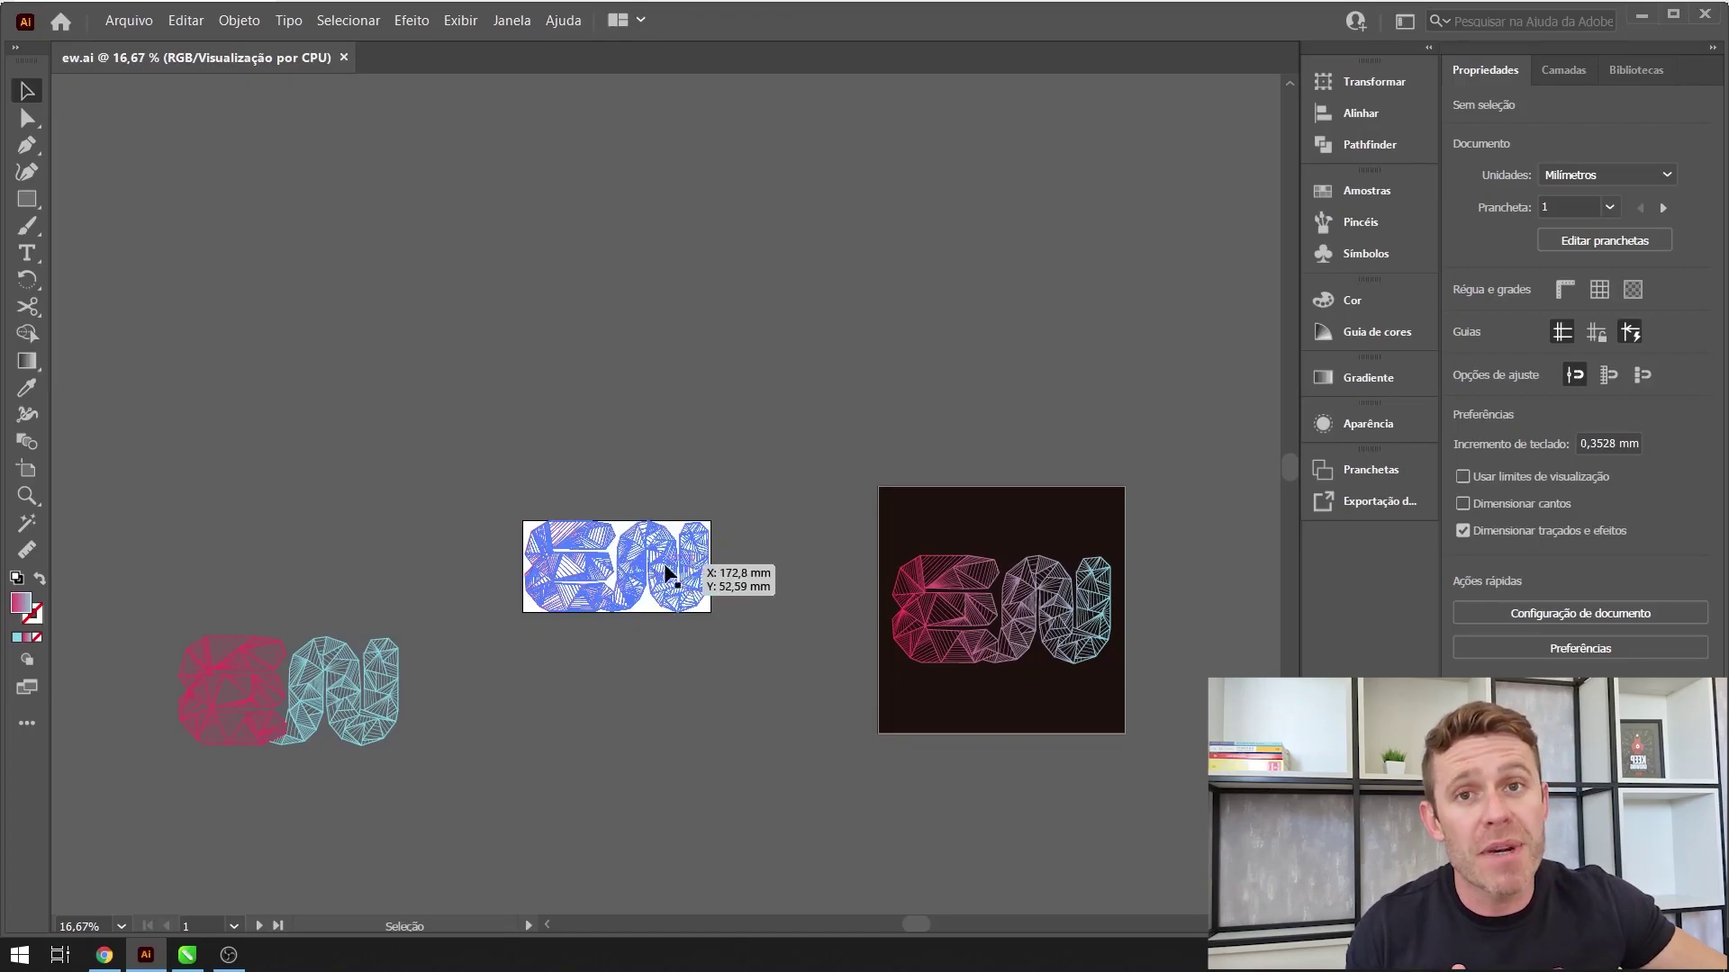
click(542, 691)
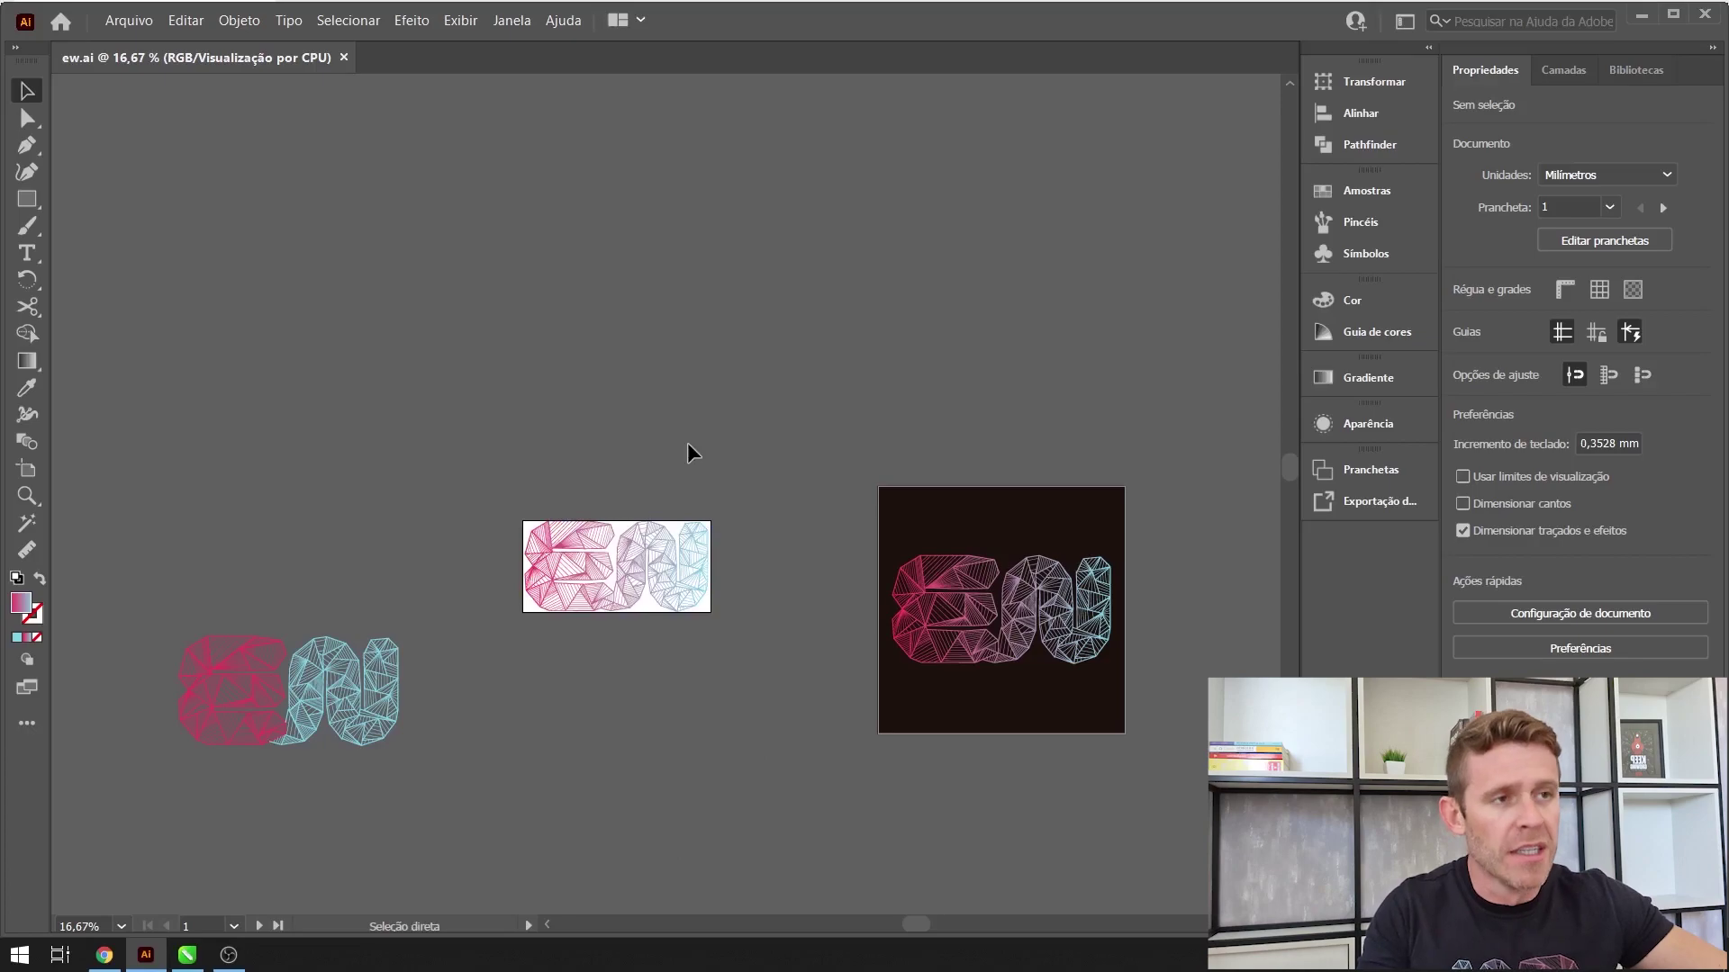
- Start a new document from the A3 print preset
key(ctrl+n)
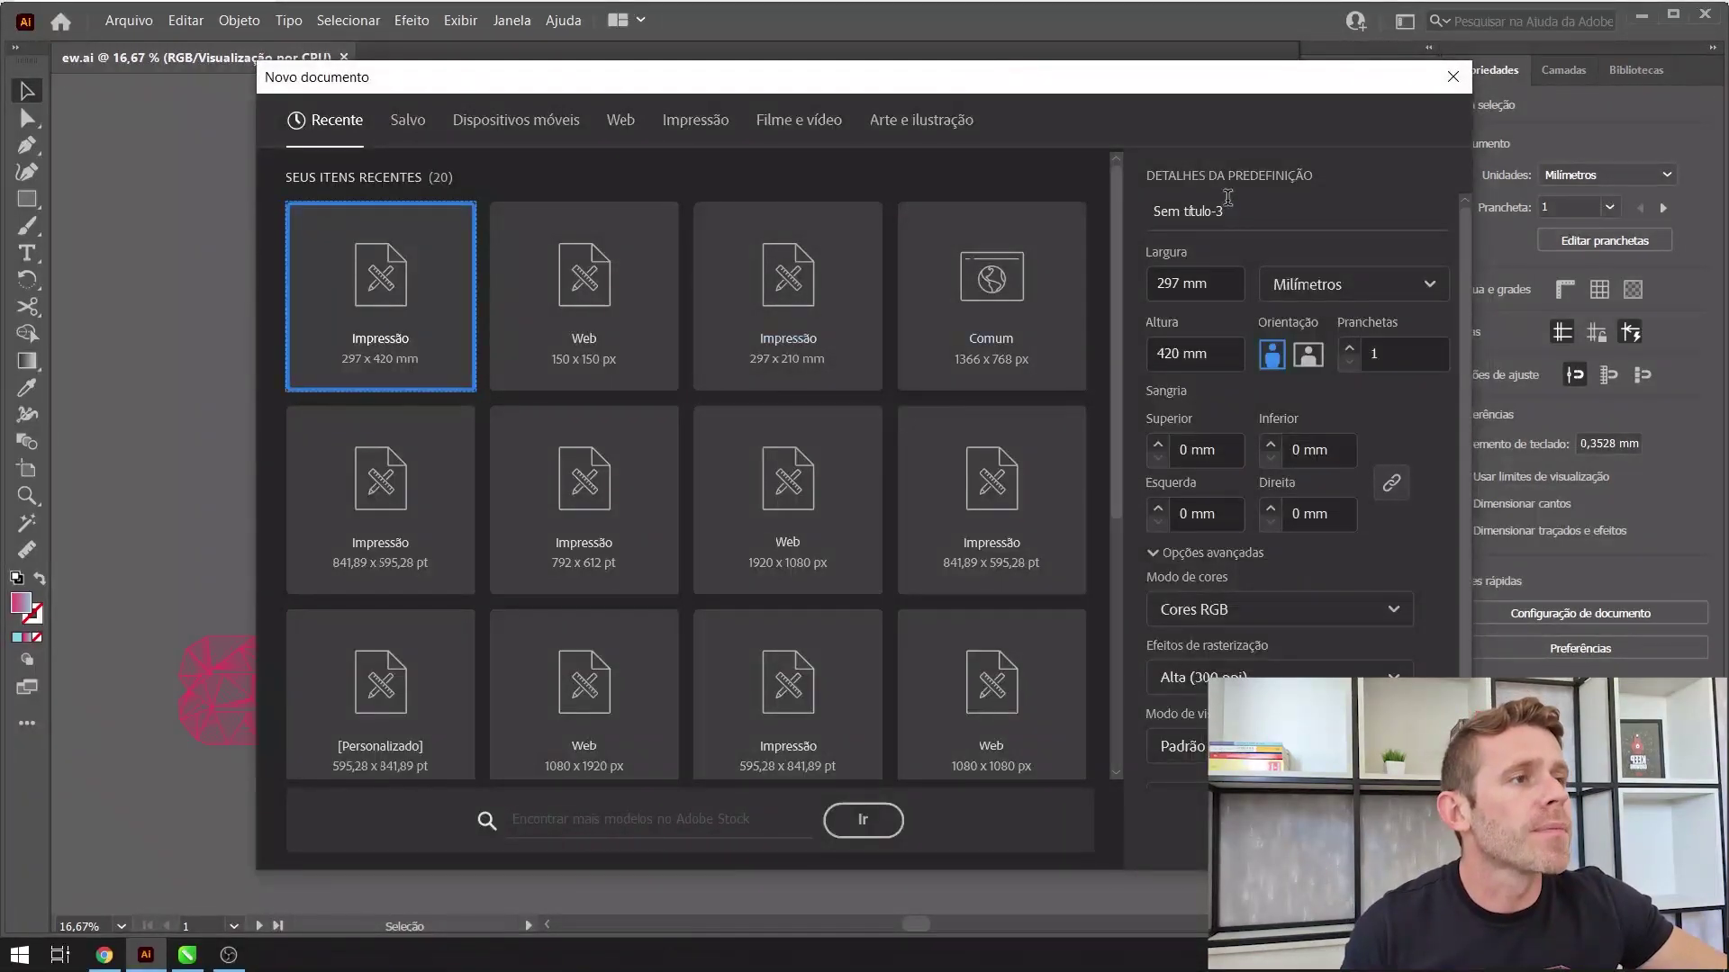
click(666, 124)
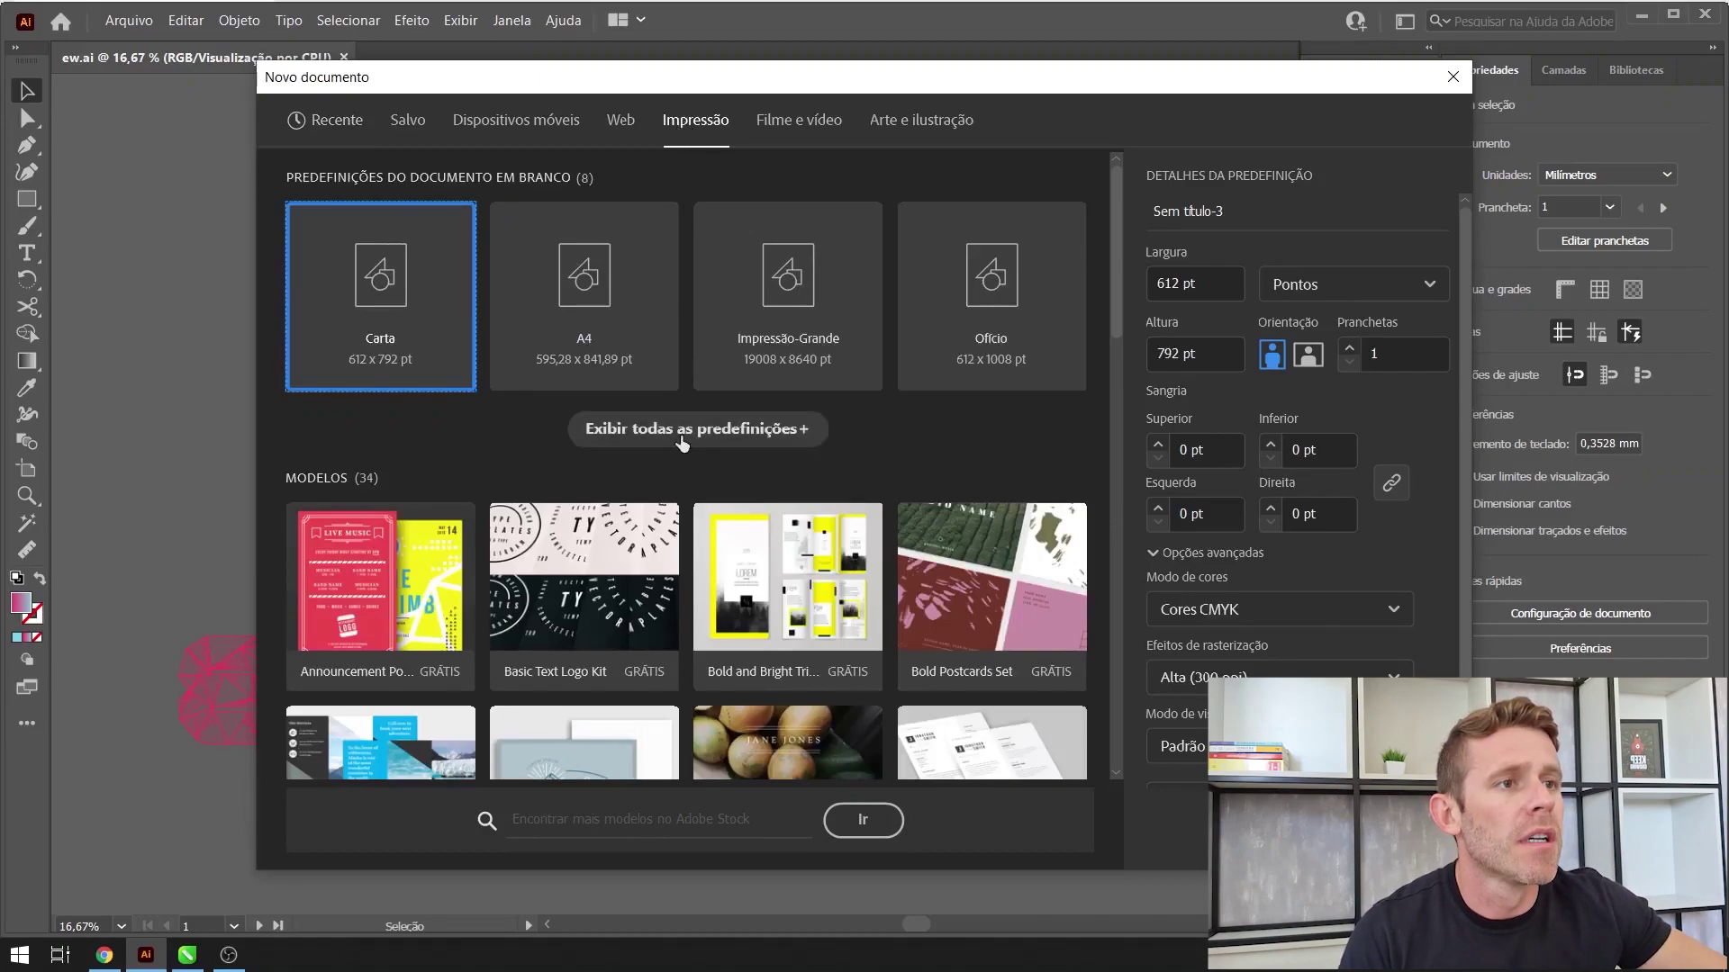
click(686, 432)
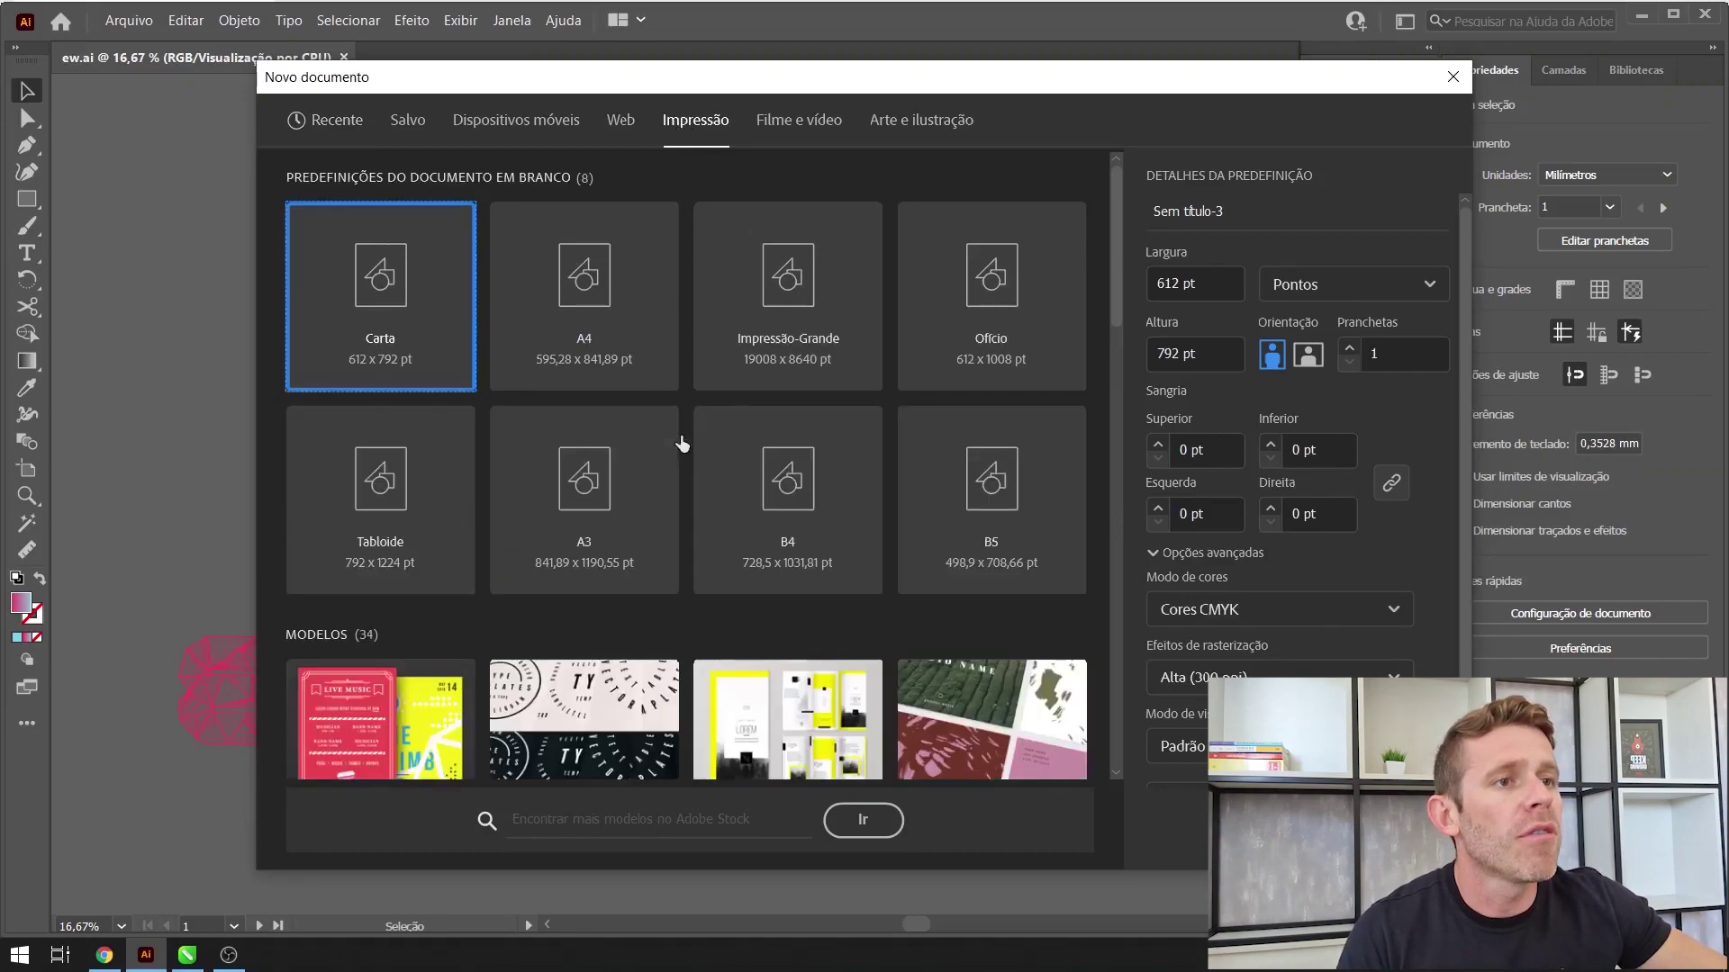
click(585, 548)
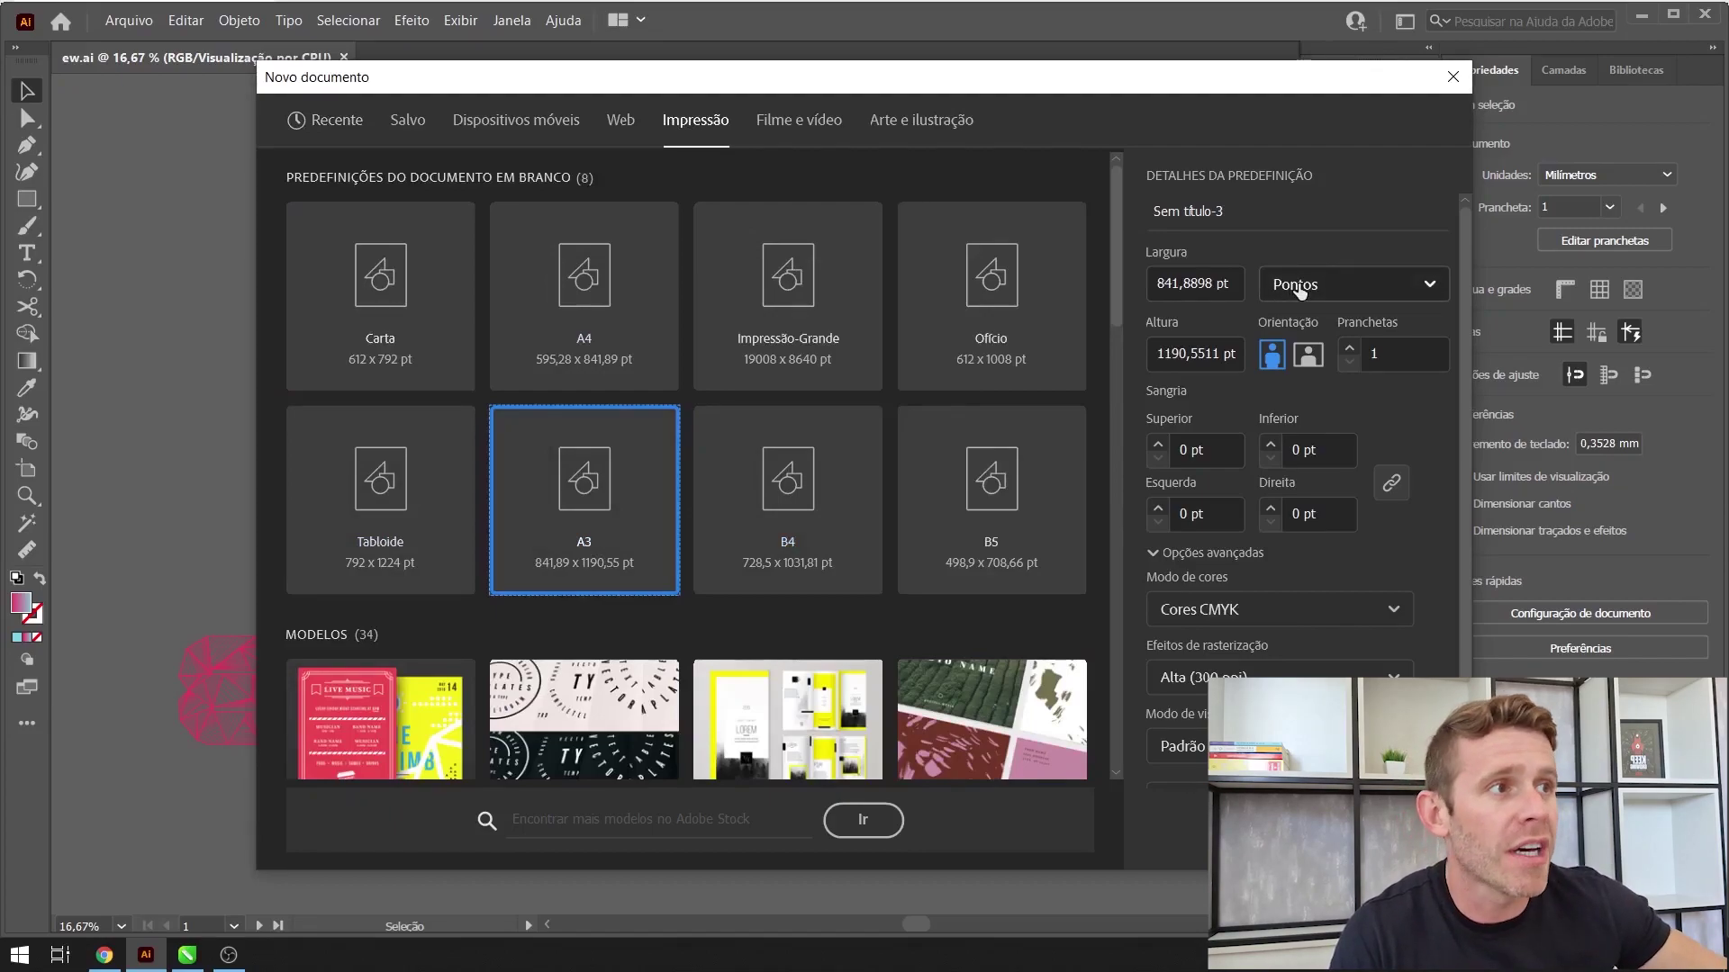
- Set the new document's units to millimetres and its colour mode to RGB, and create it
click(1341, 287)
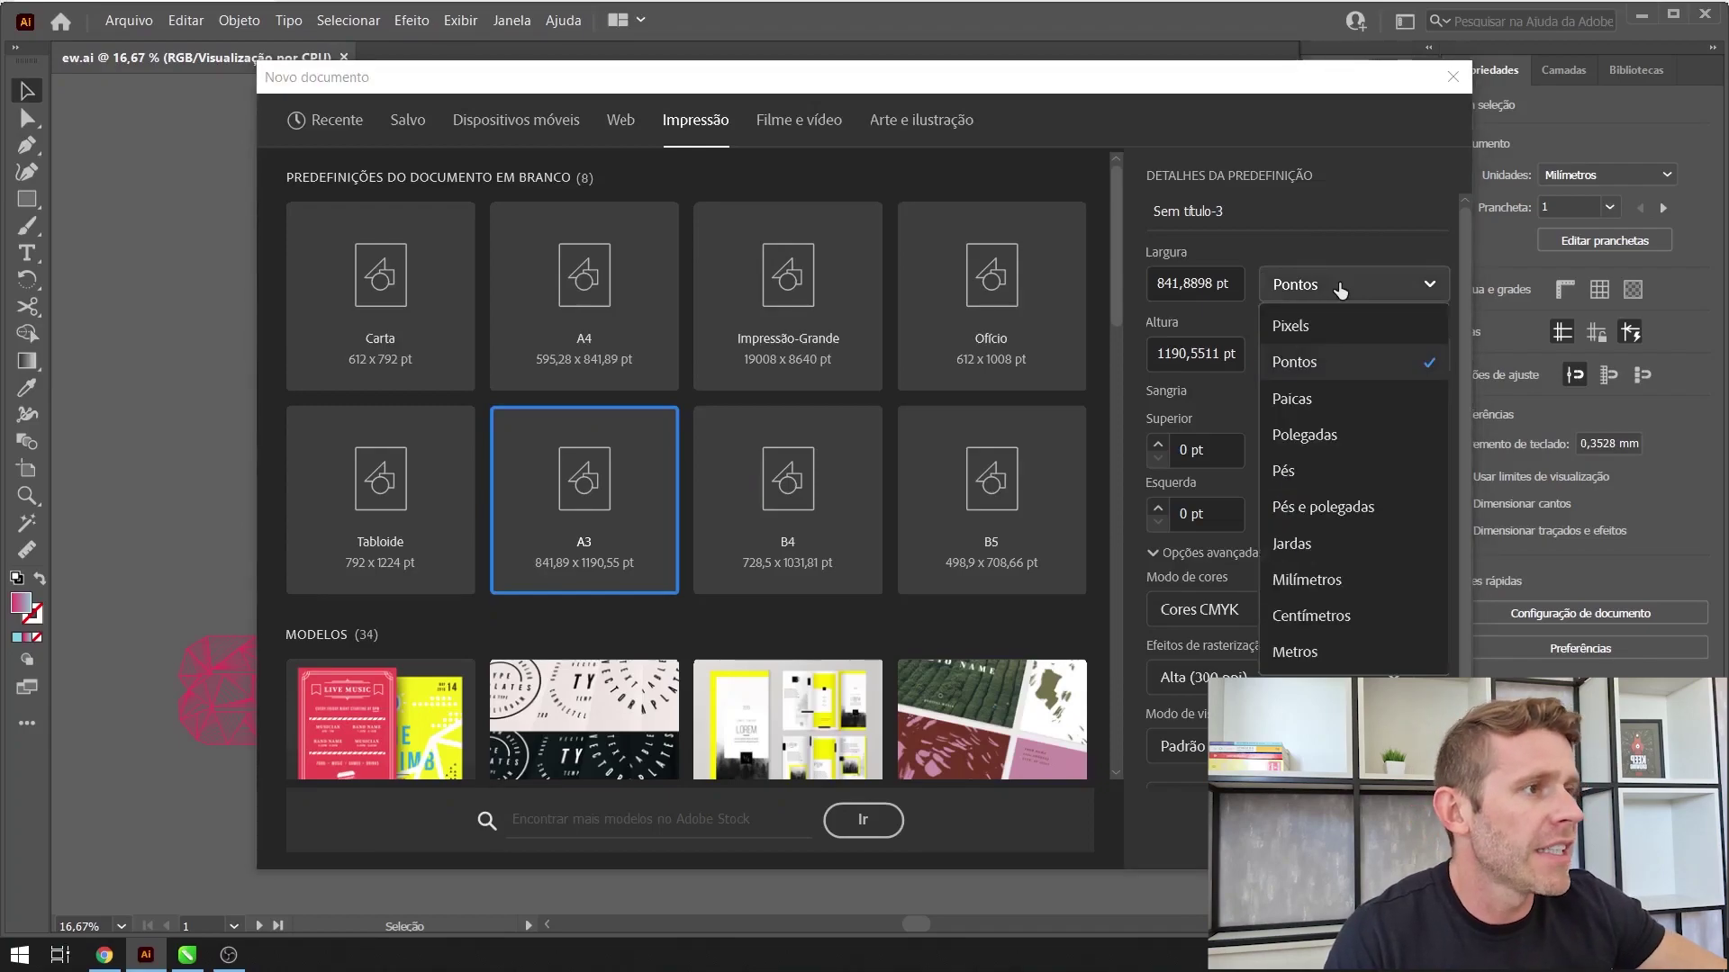
click(1316, 578)
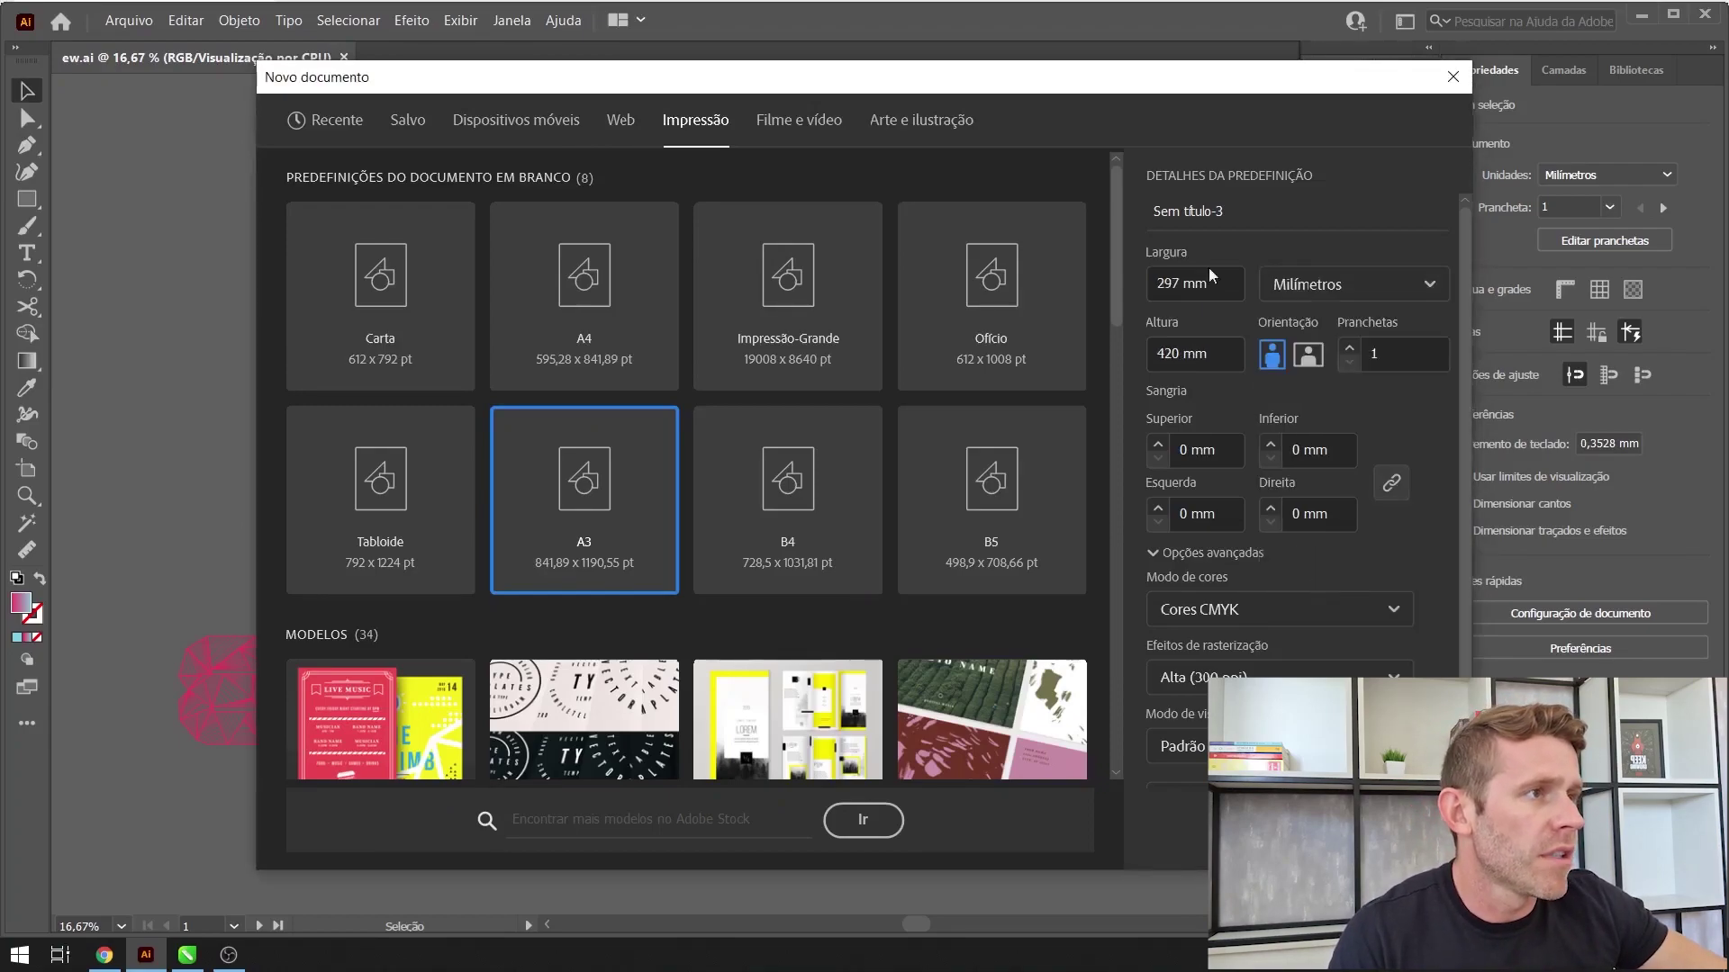
click(1227, 620)
click(1218, 660)
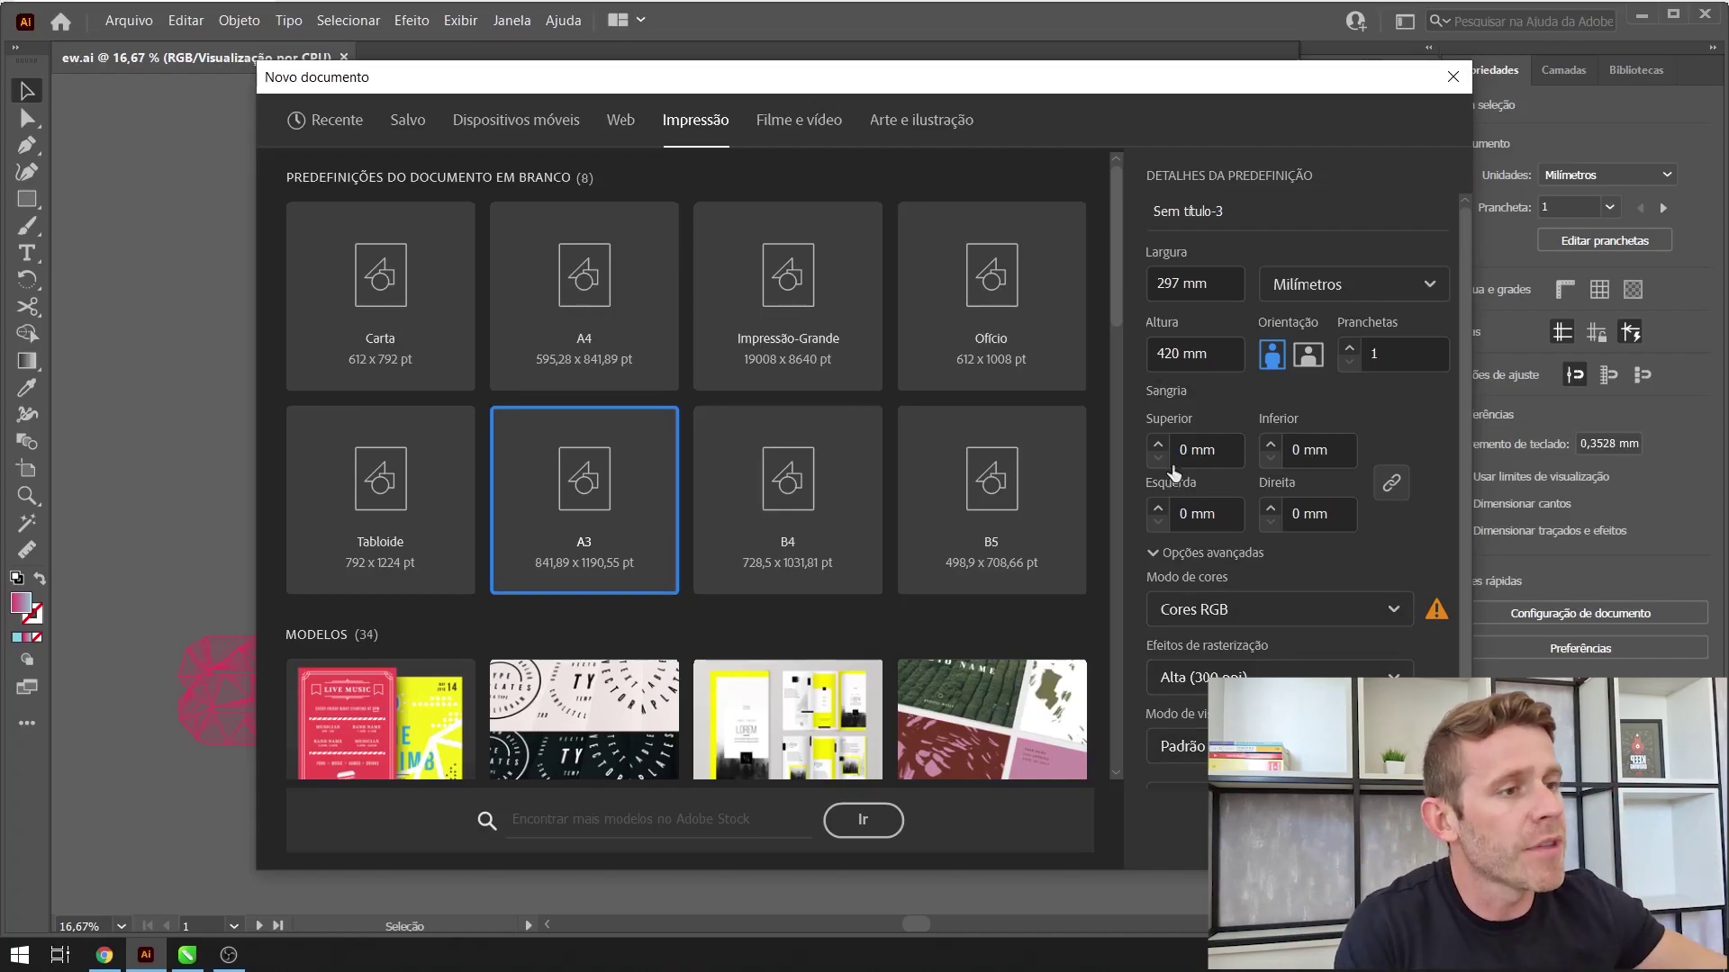
key(Escape)
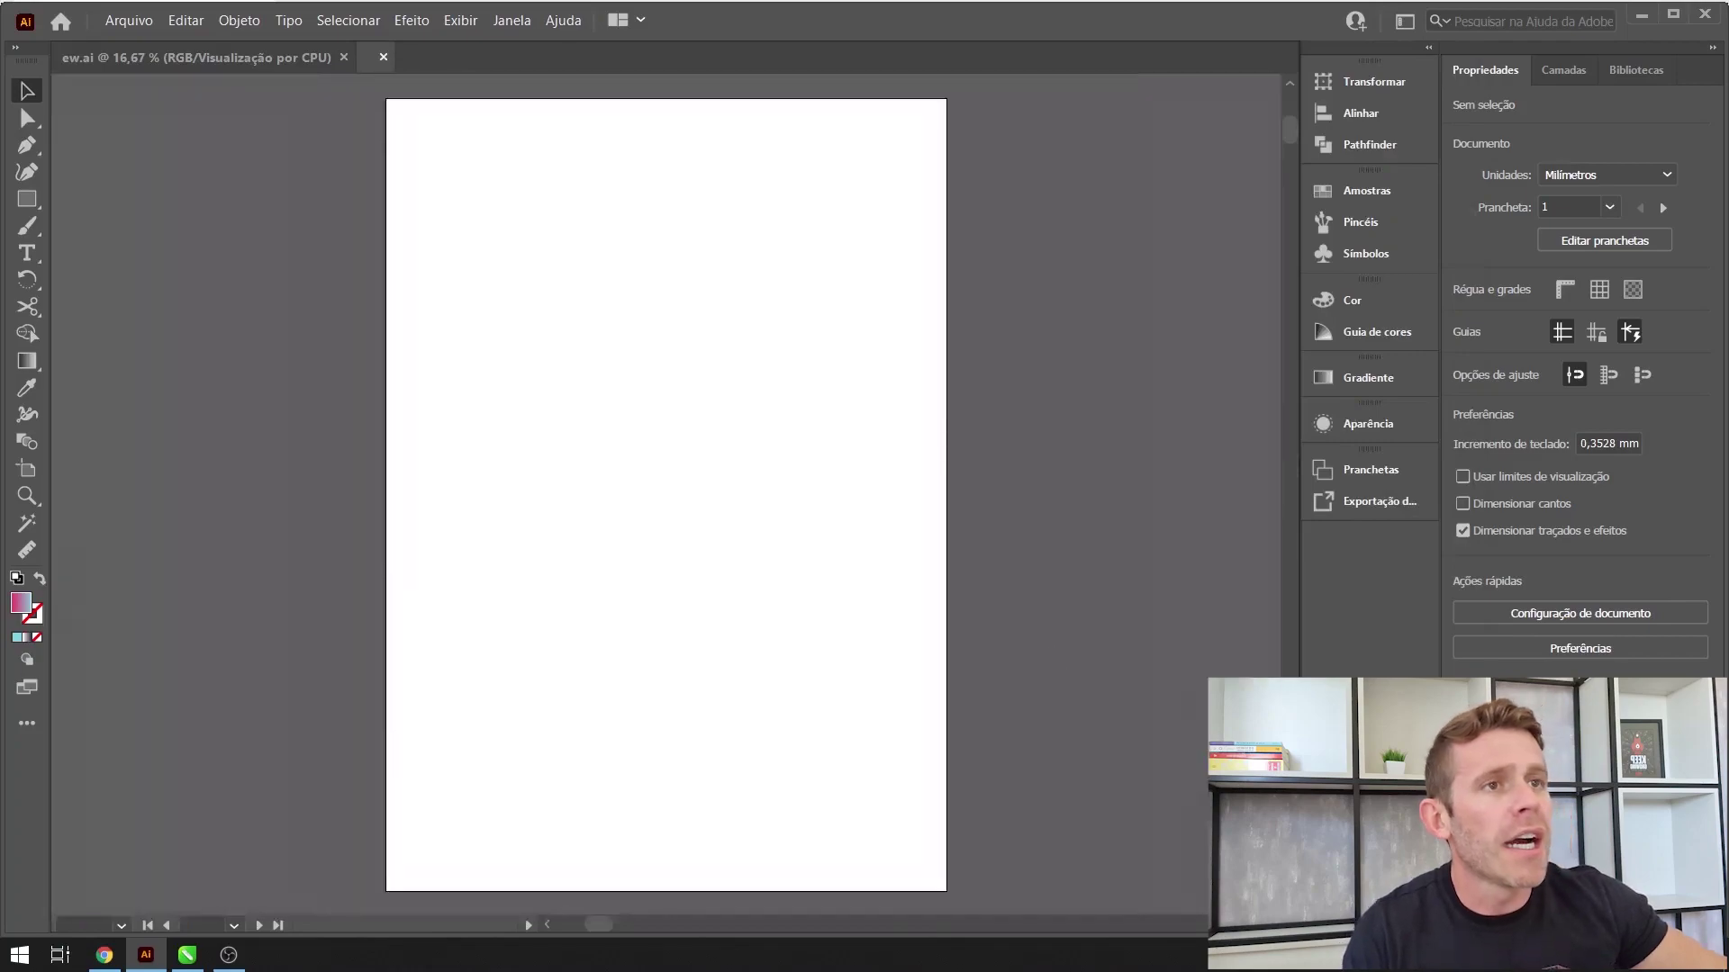
- Copy the gradient logo from the white artboard in ew.ai and paste it into the new A3 document
click(217, 57)
click(618, 607)
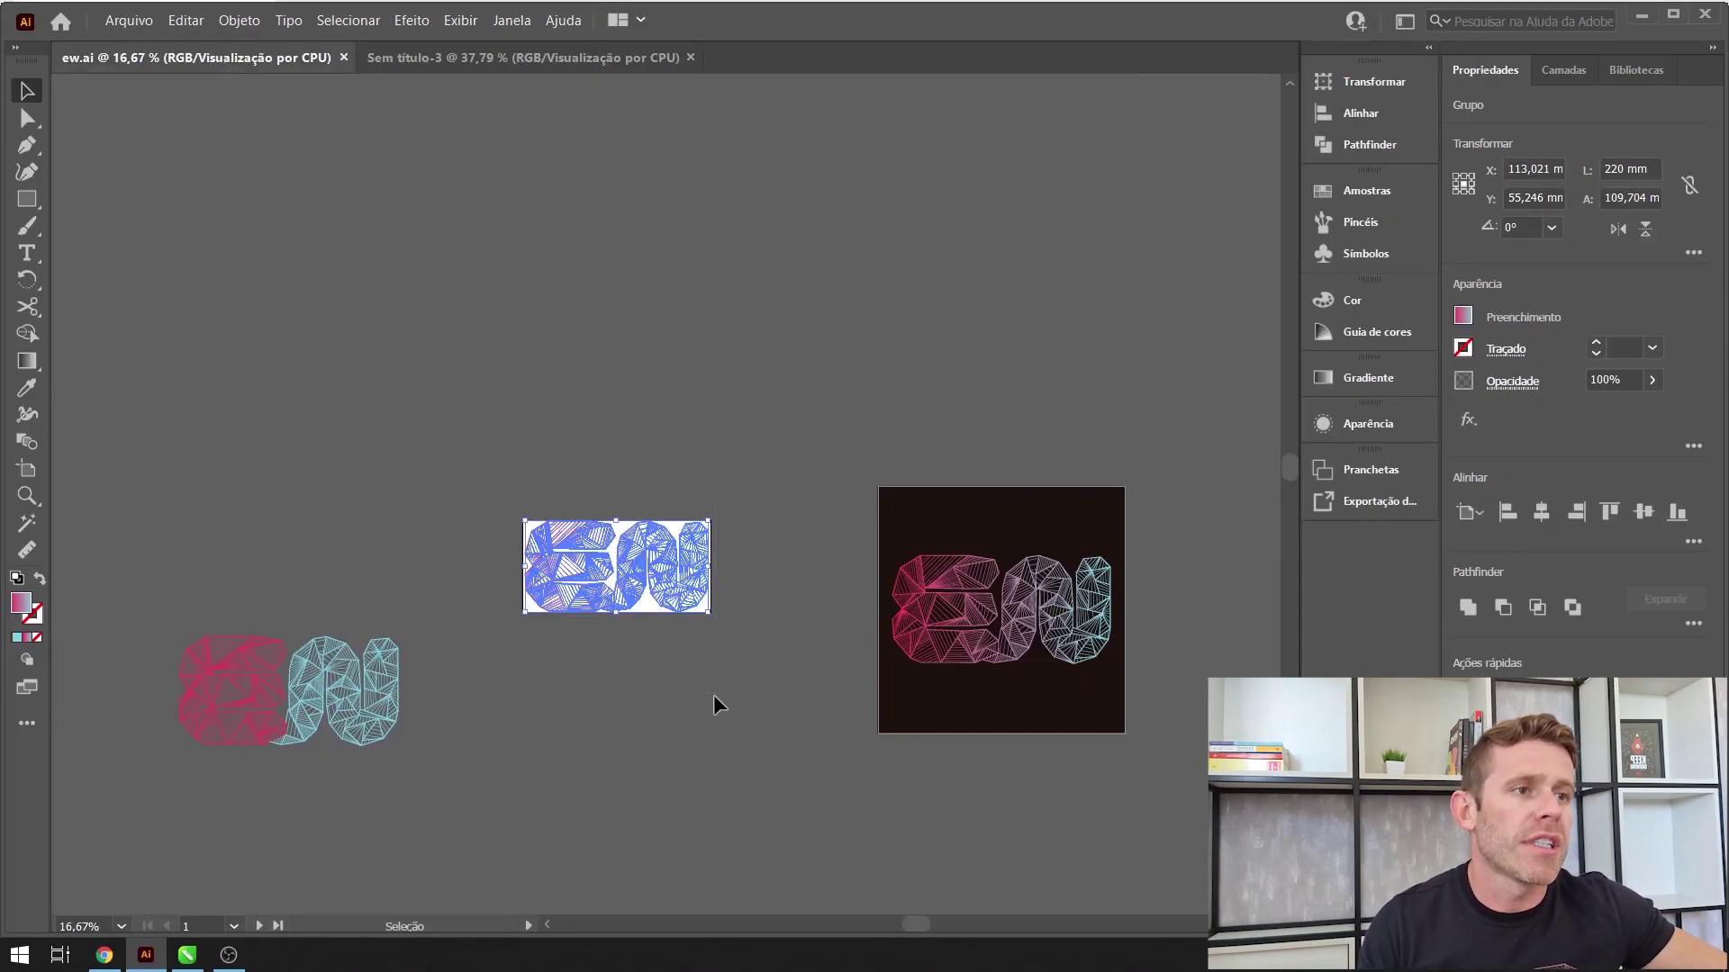
key(ctrl+c)
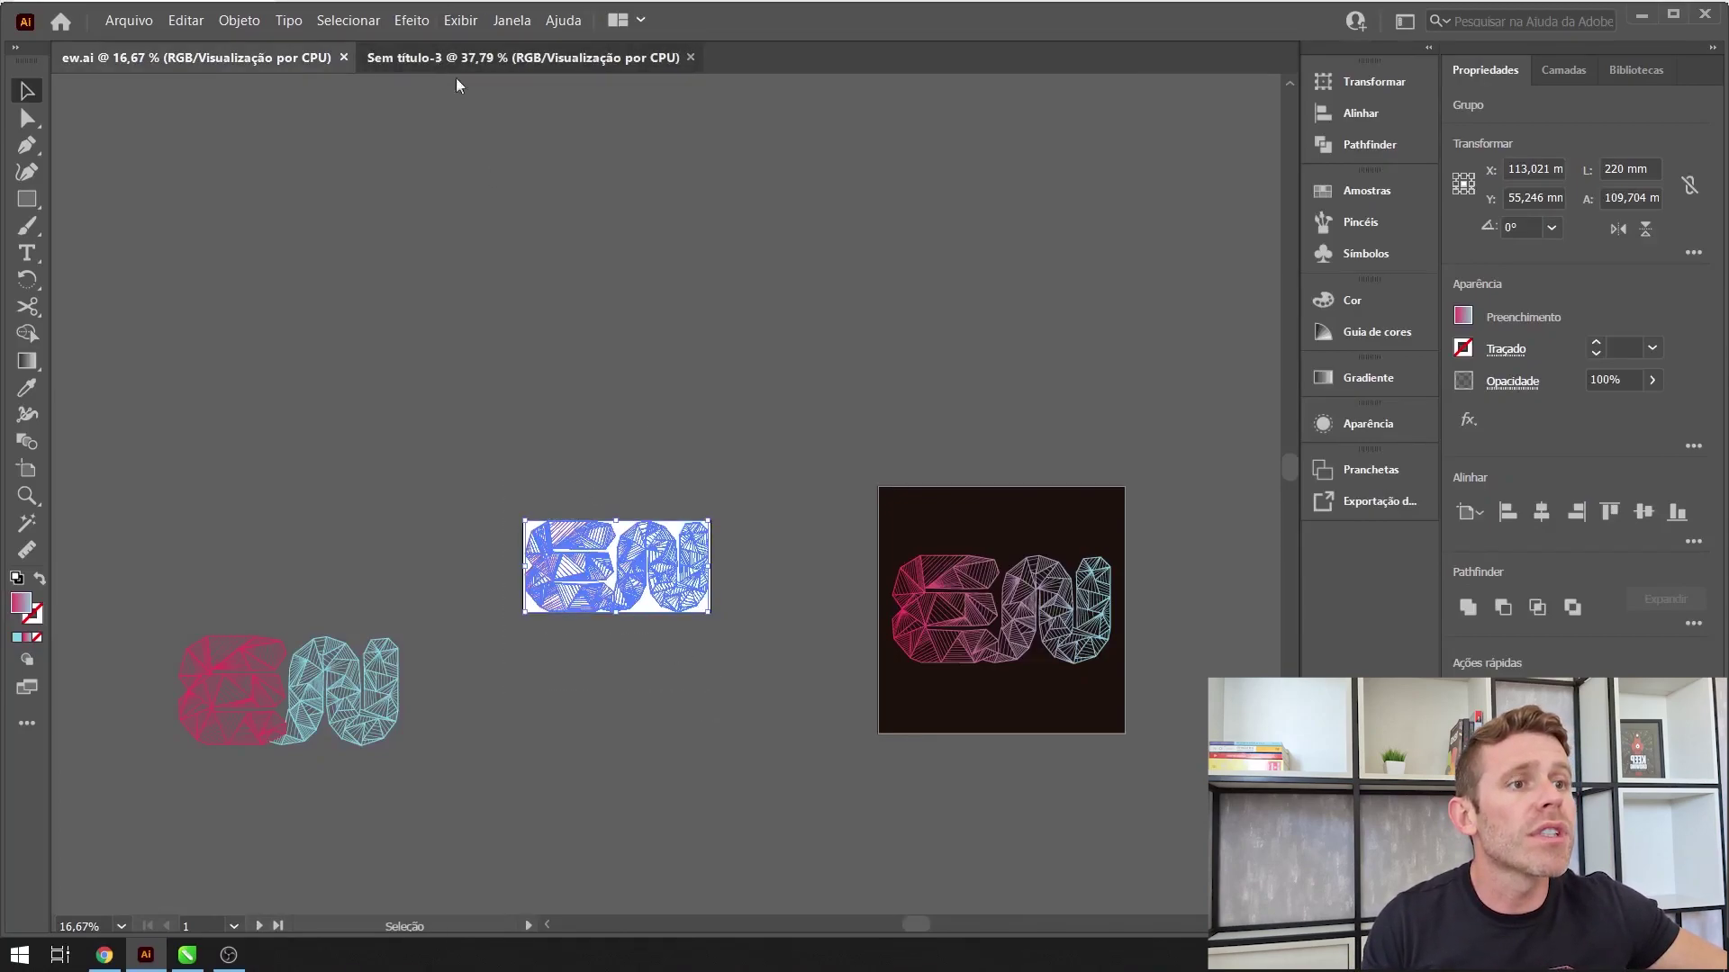
click(456, 59)
key(ctrl+v)
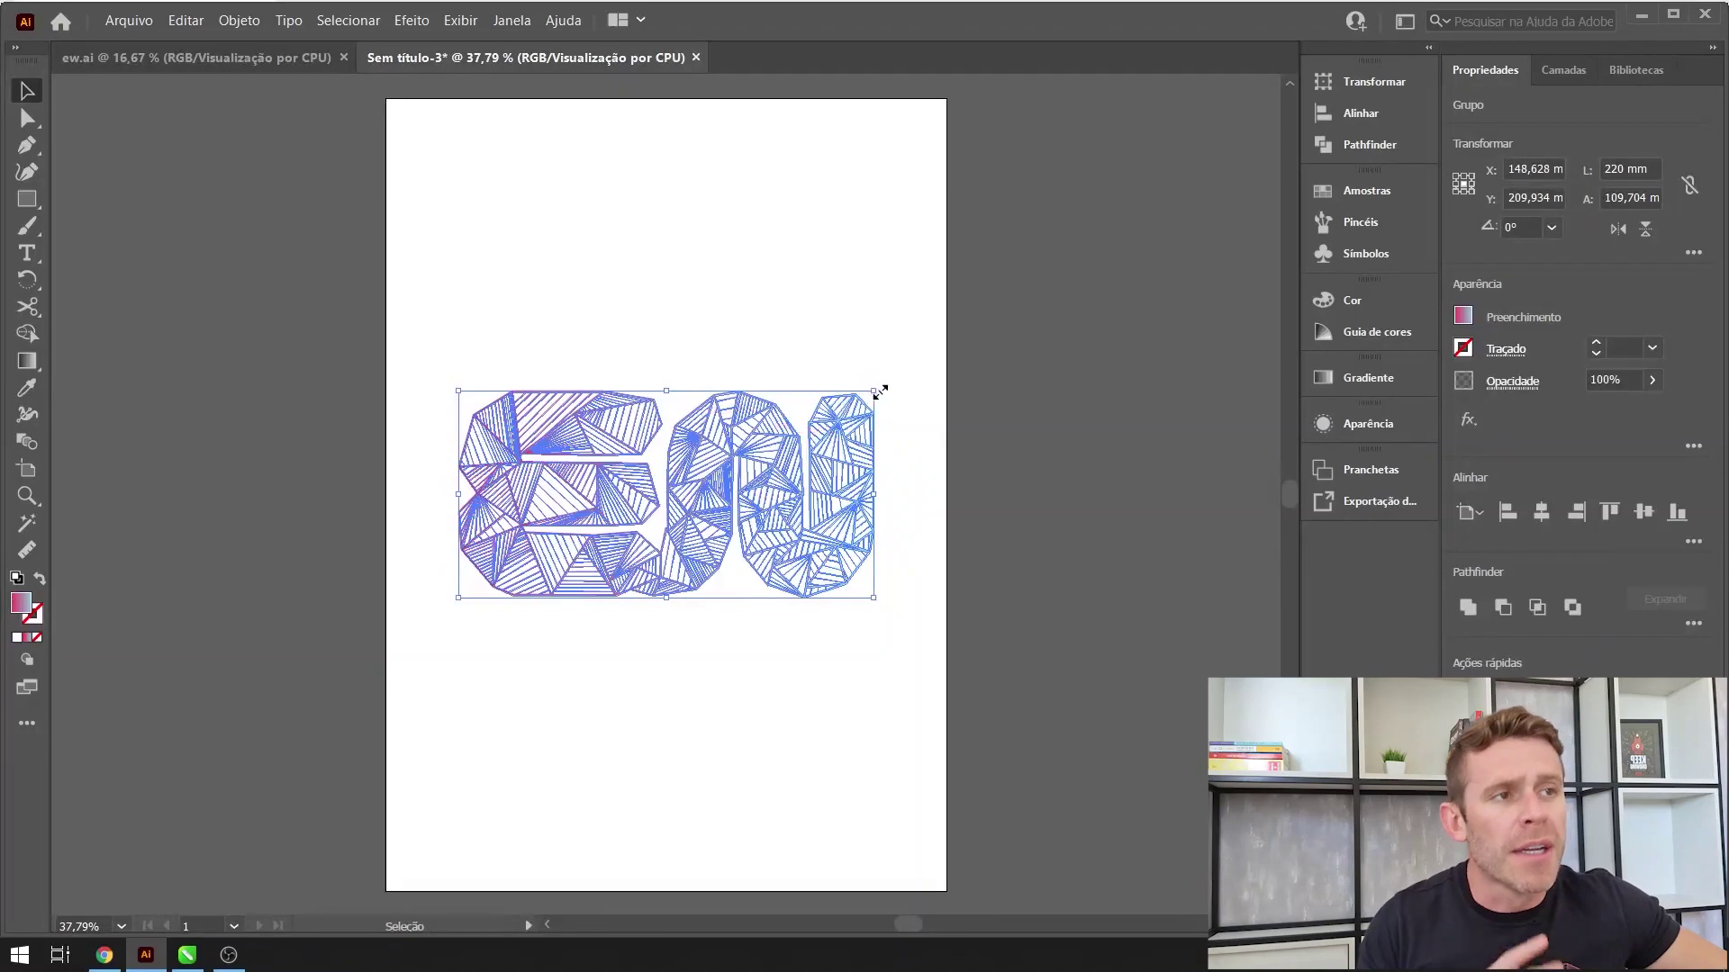
- Enlarge the pasted logo proportionally from its centre to about 288 mm wide
drag(880, 392, 937, 320)
click(937, 320)
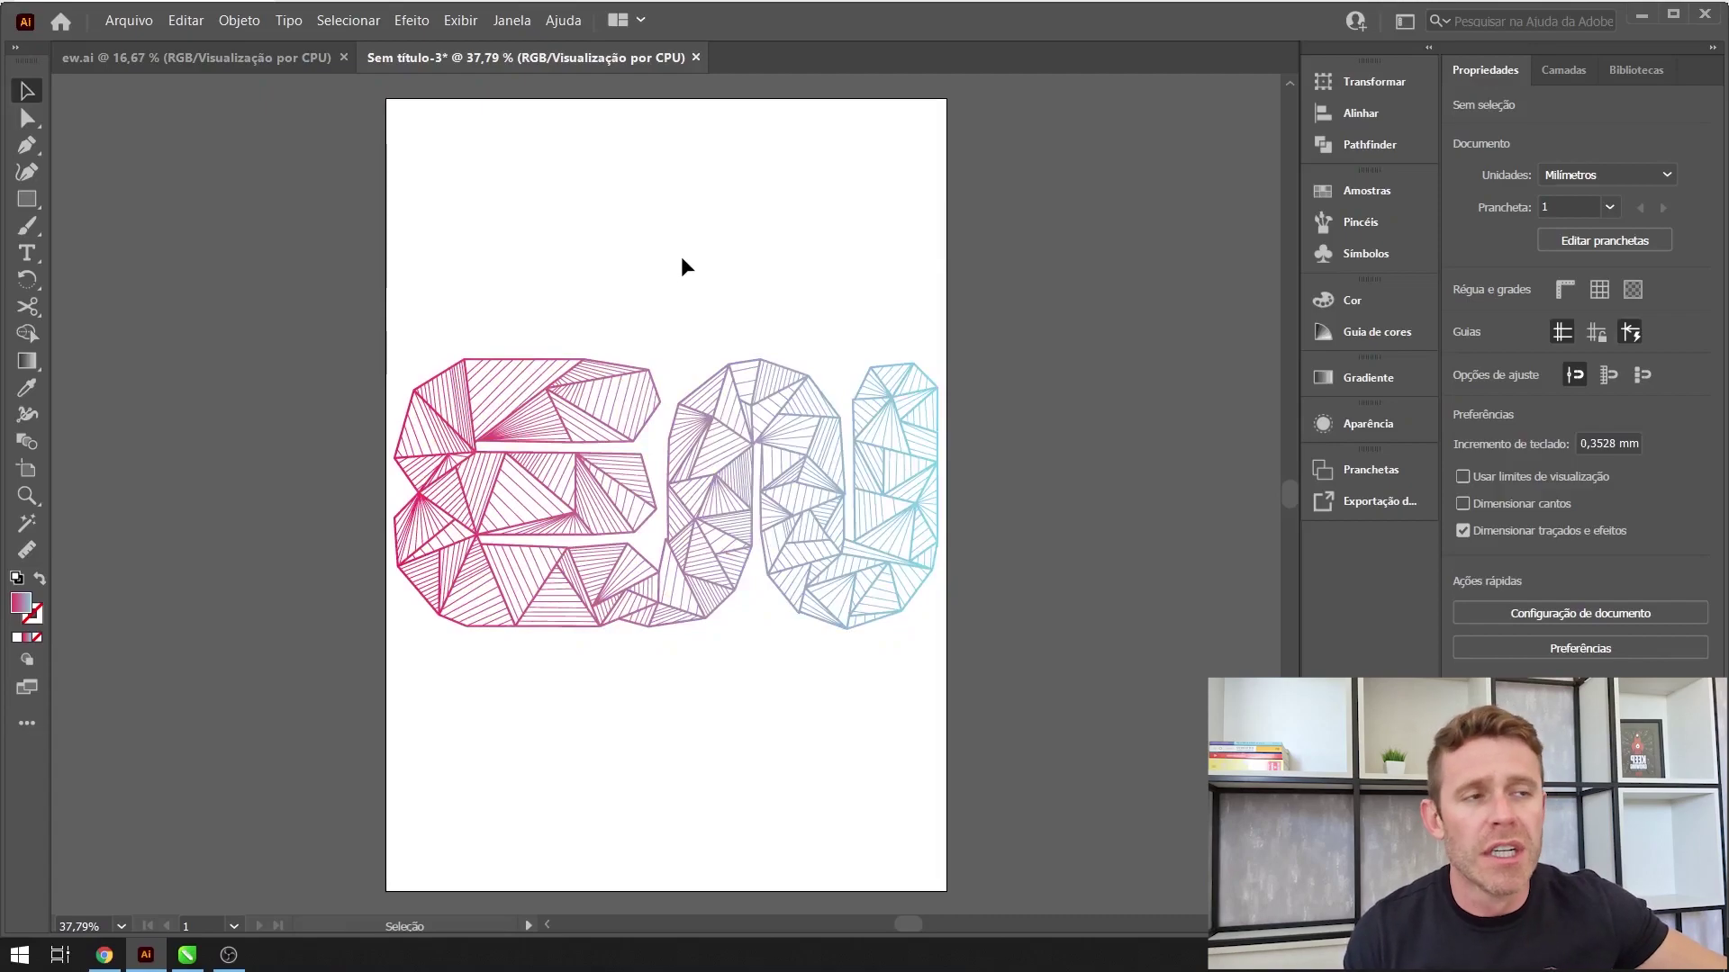
click(635, 531)
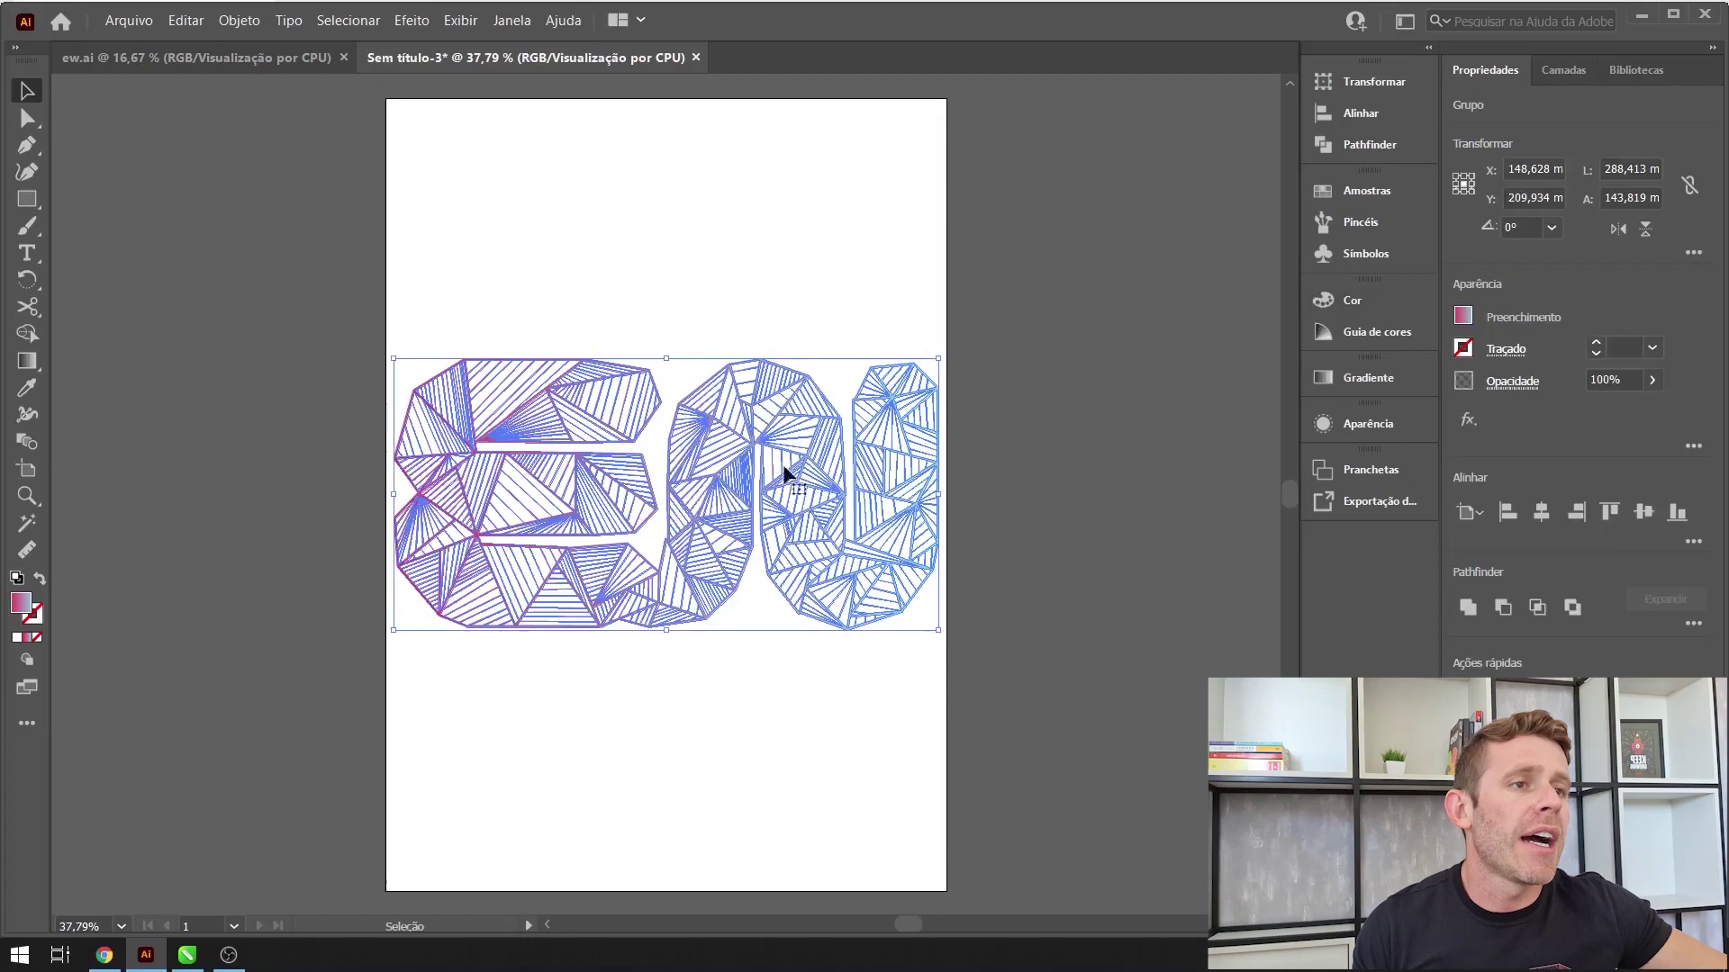
- Try to set the logo's width to 200 mm with unlinked proportions, and undo the change
double_click(1611, 170)
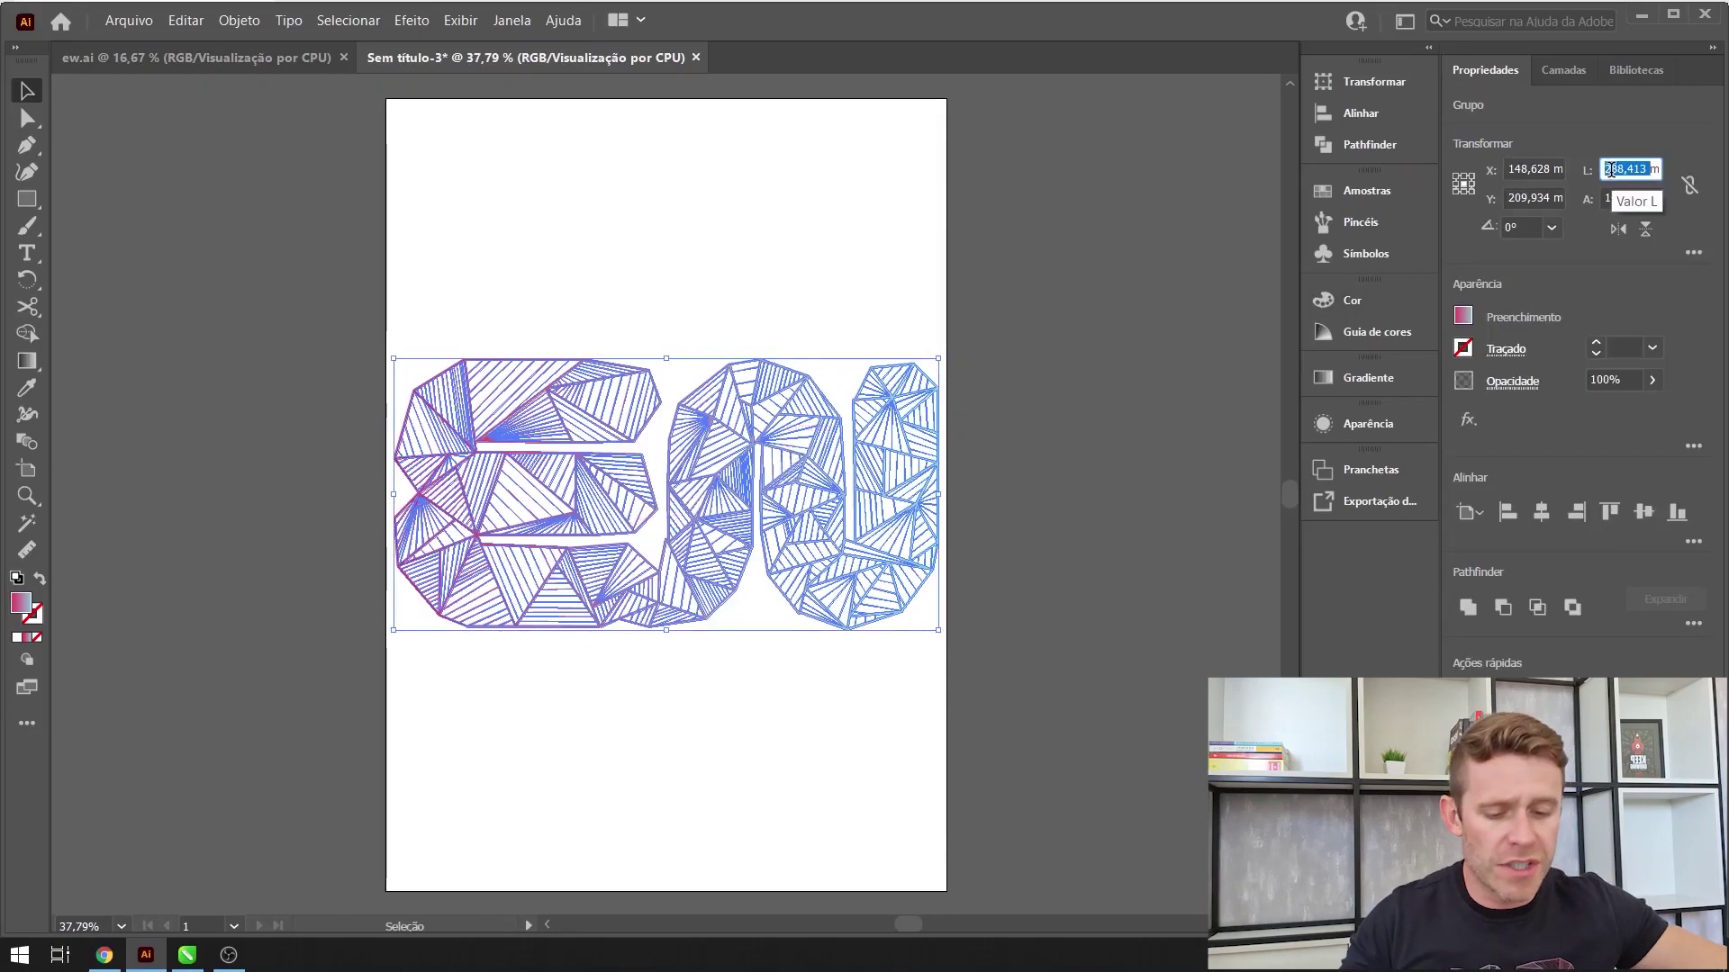
text(200)
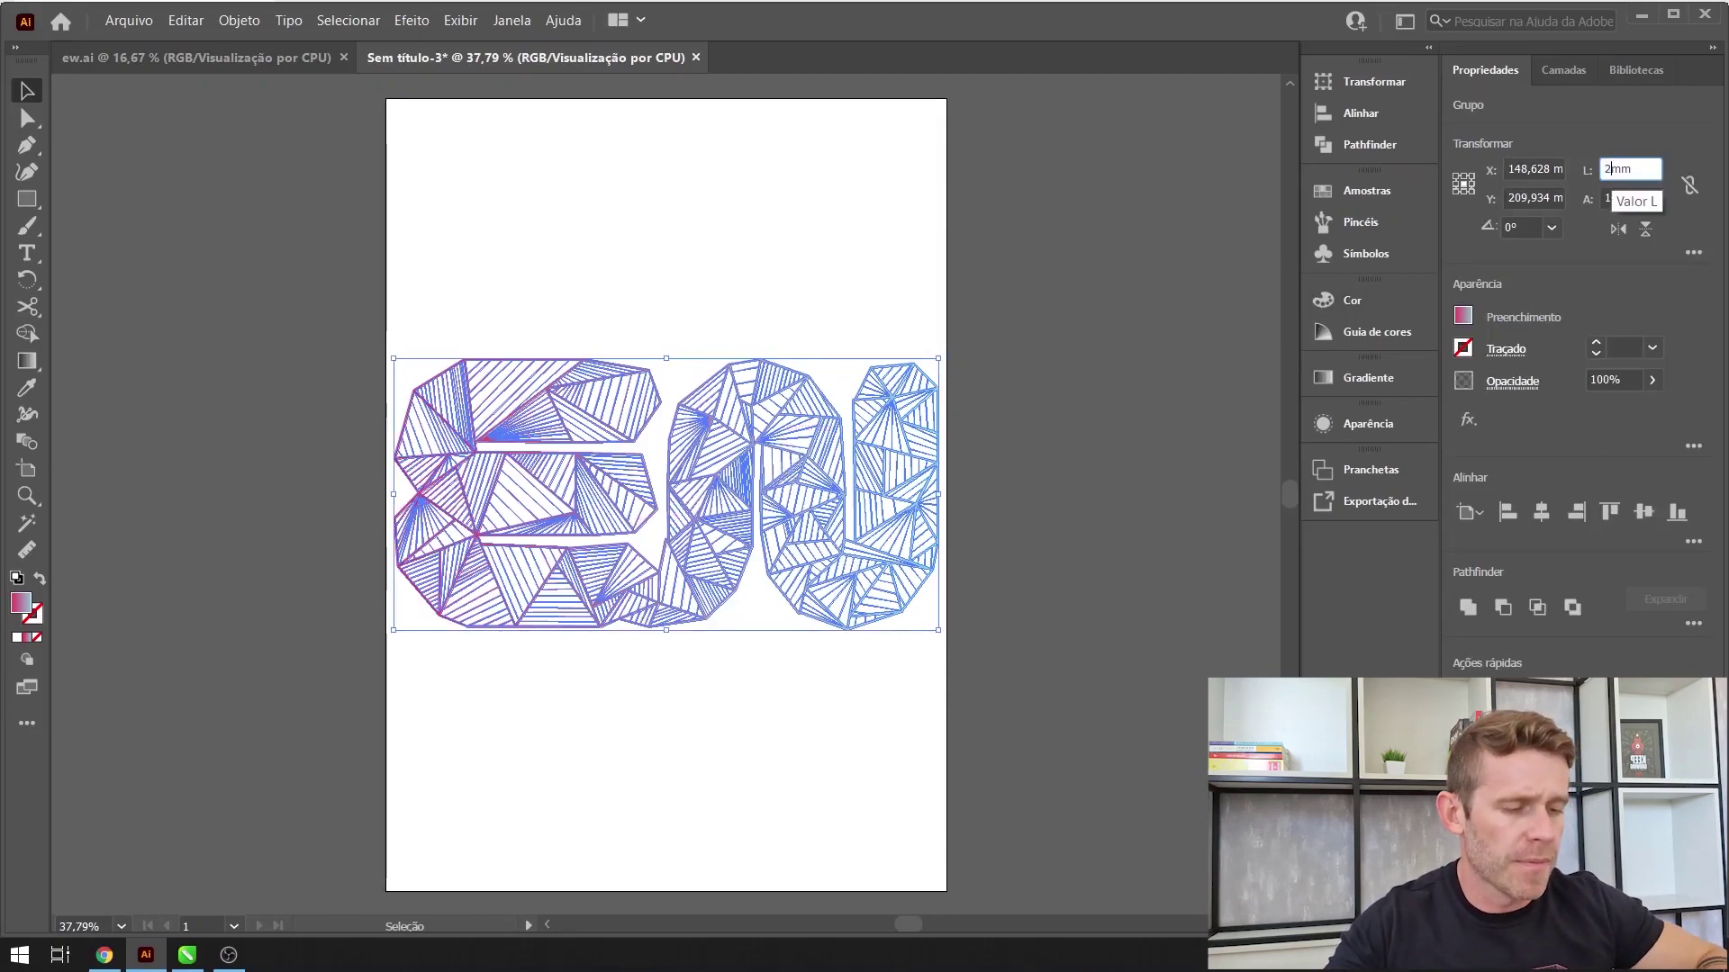
key(Return)
key(ctrl+z)
- Constrain the logo's width and height proportions, set its width to 200 mm and deselect it
click(1689, 184)
double_click(1621, 168)
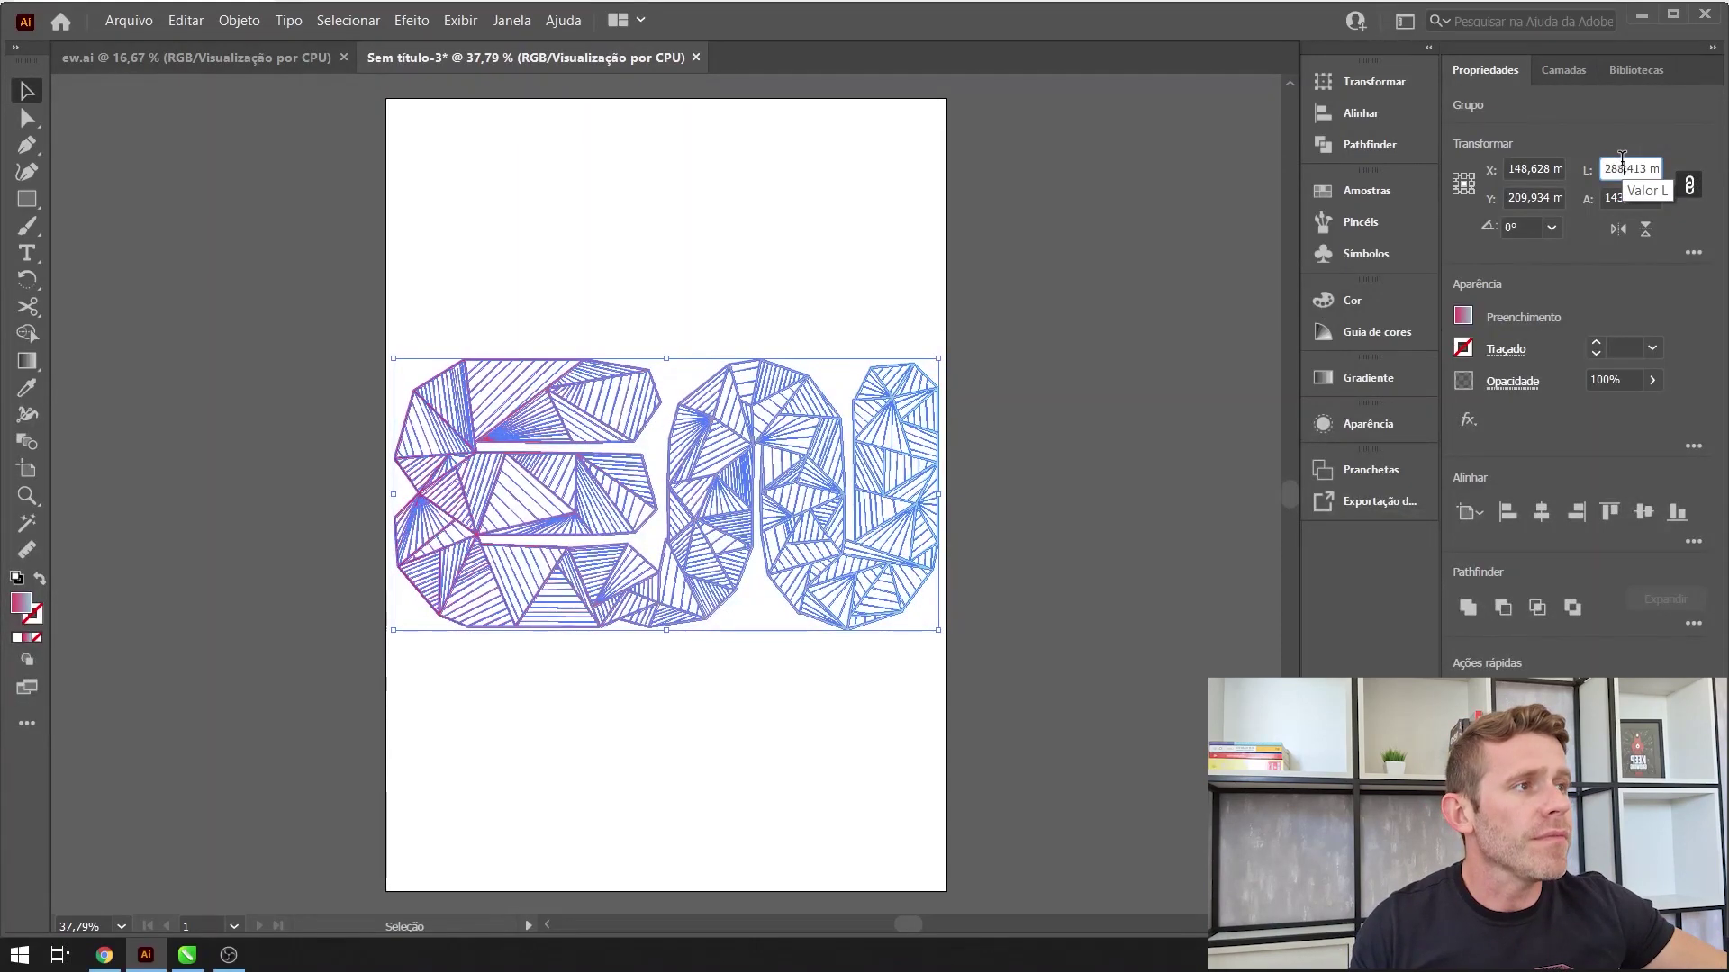
text(200)
key(Return)
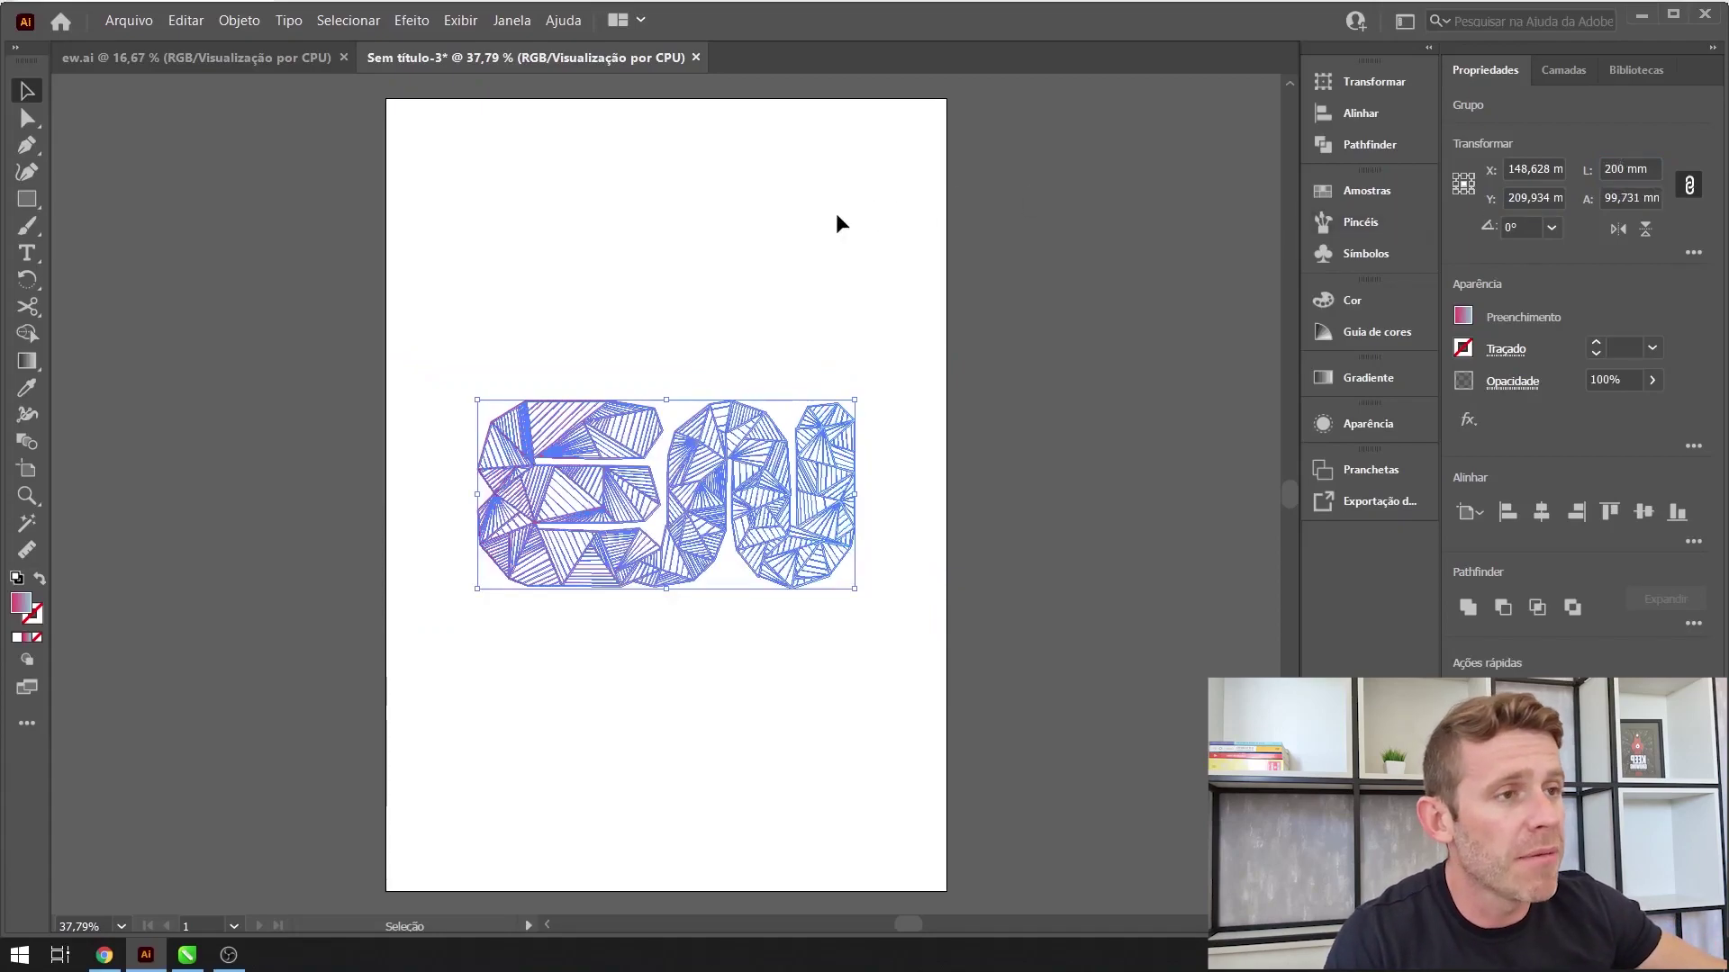
click(802, 233)
drag(802, 233, 856, 308)
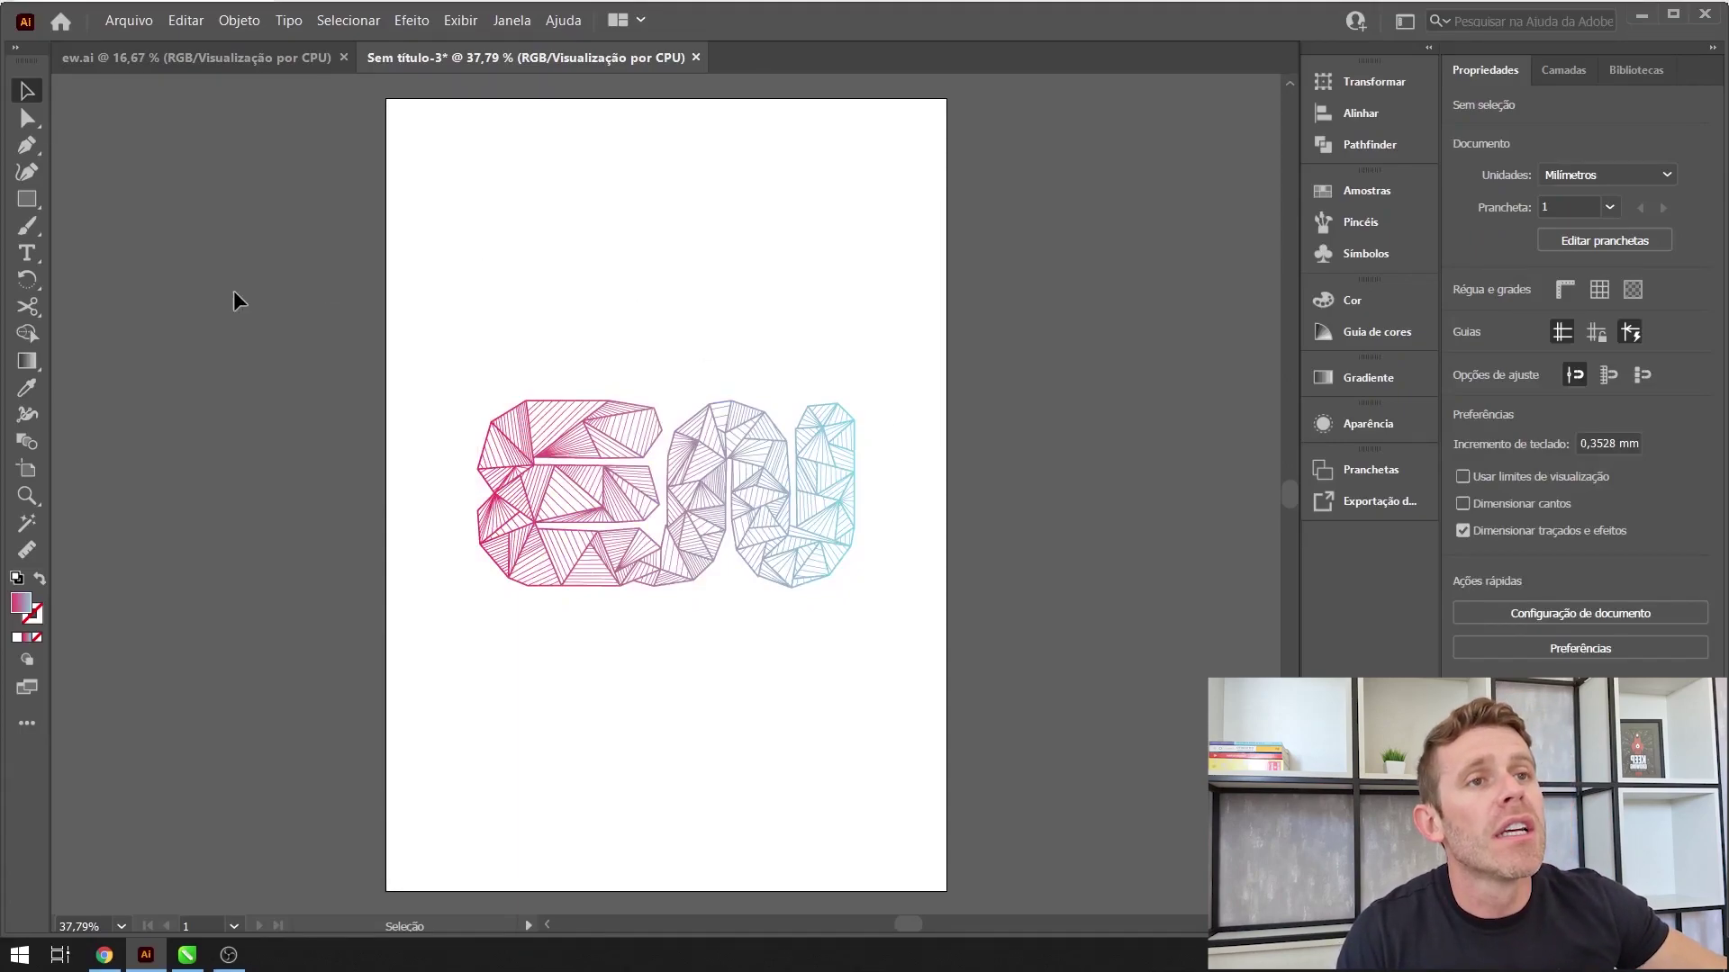
- Begin an Export for Screens and set a new desktop folder named Montink as the destination
click(127, 21)
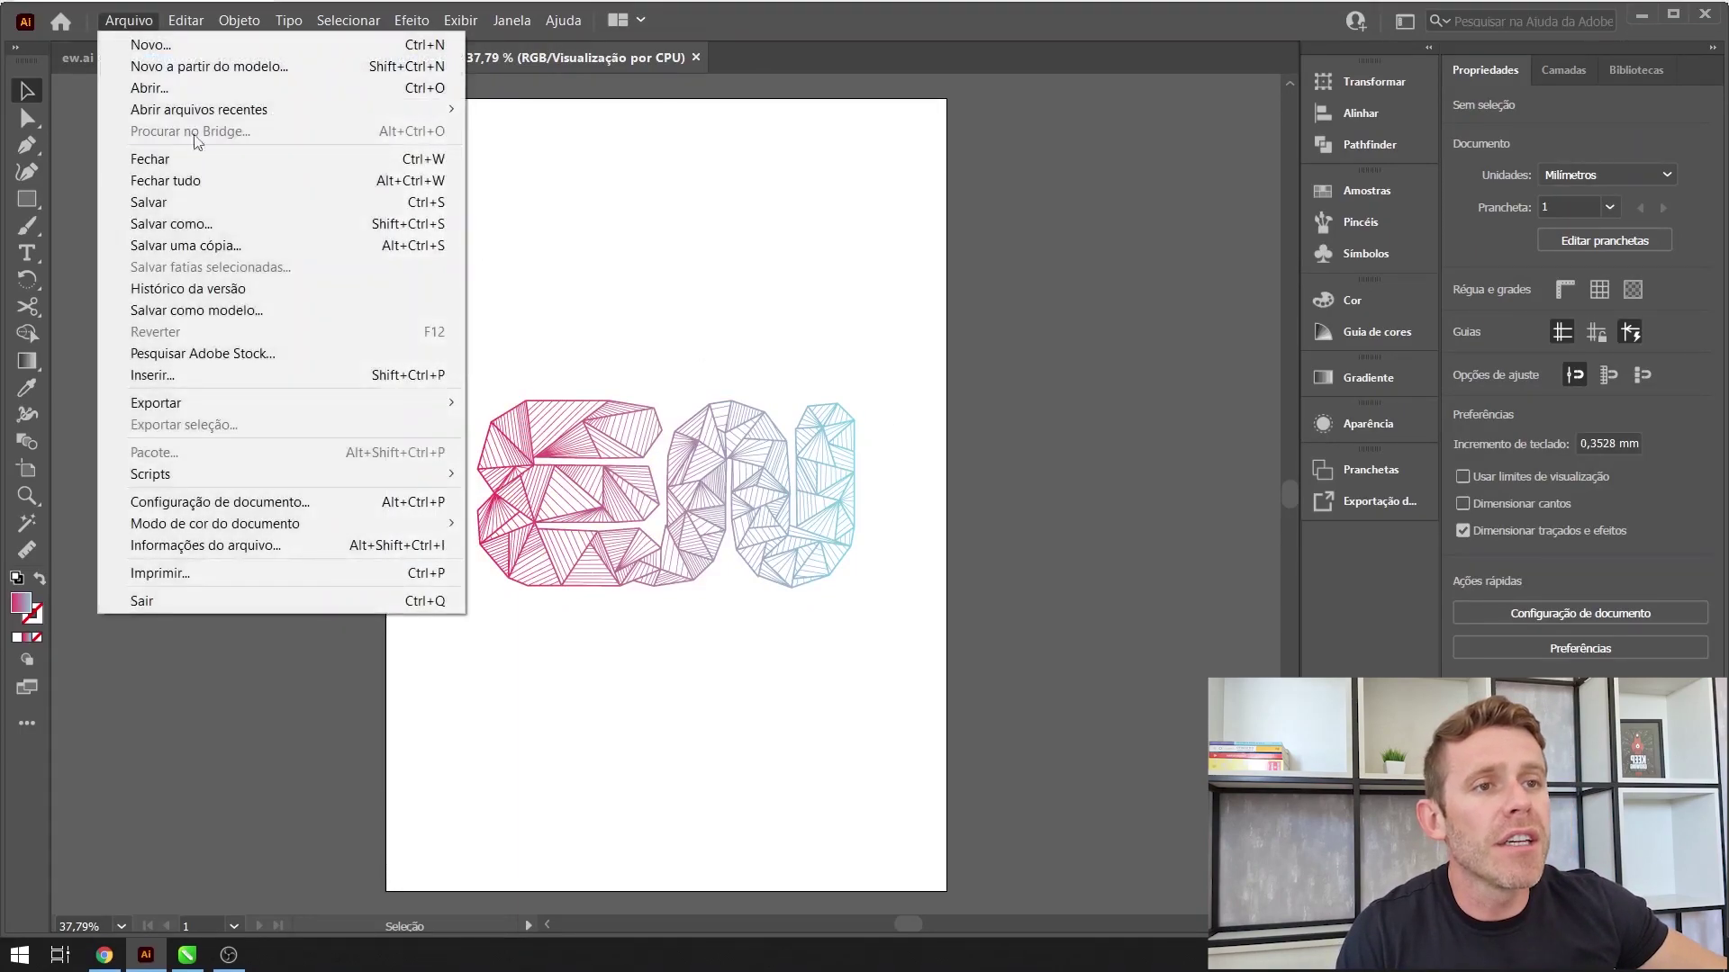
mouse_move(264, 404)
click(531, 405)
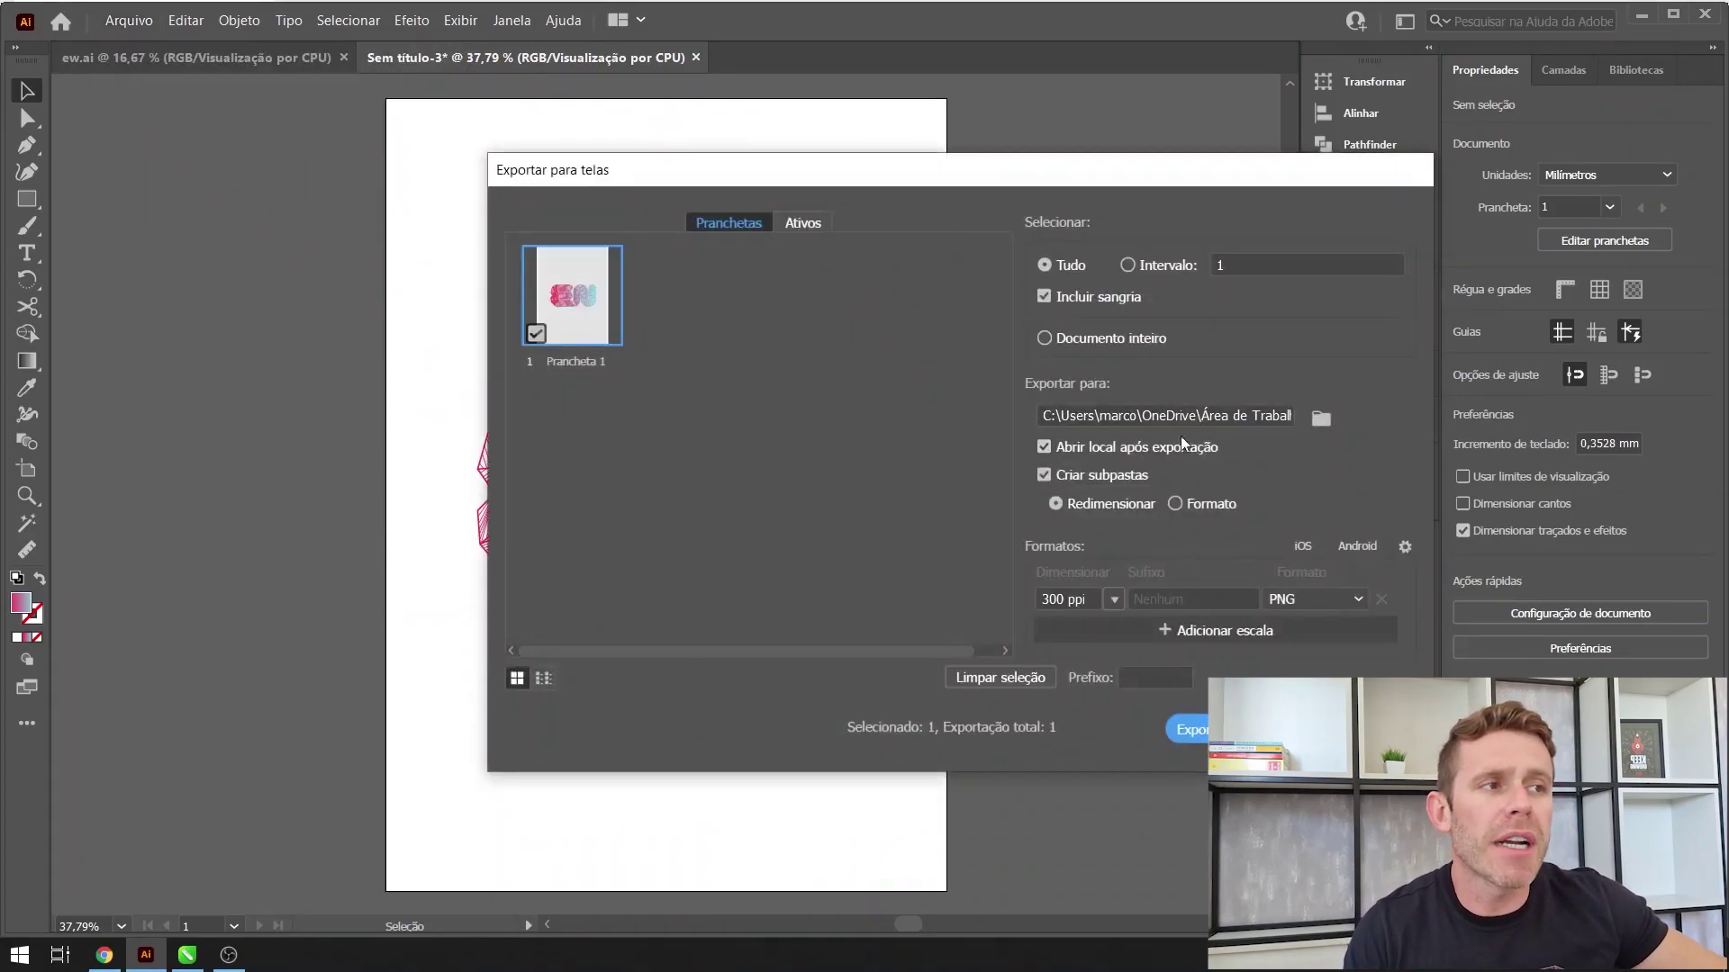
click(1318, 420)
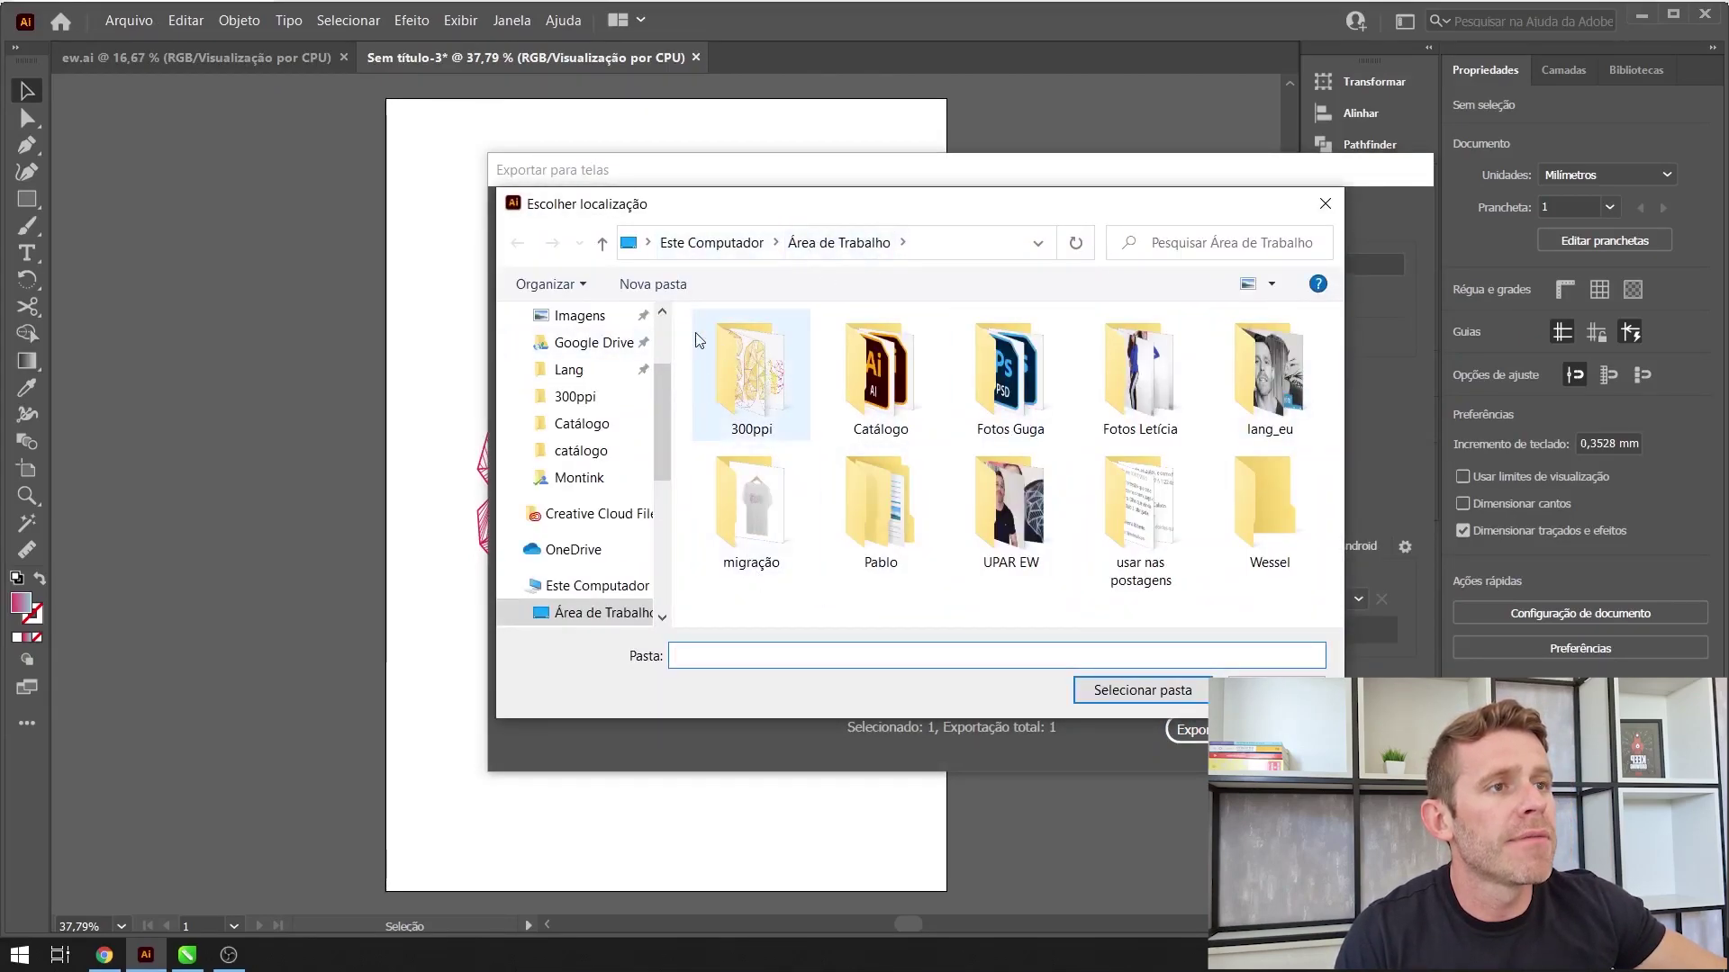
text(Montink)
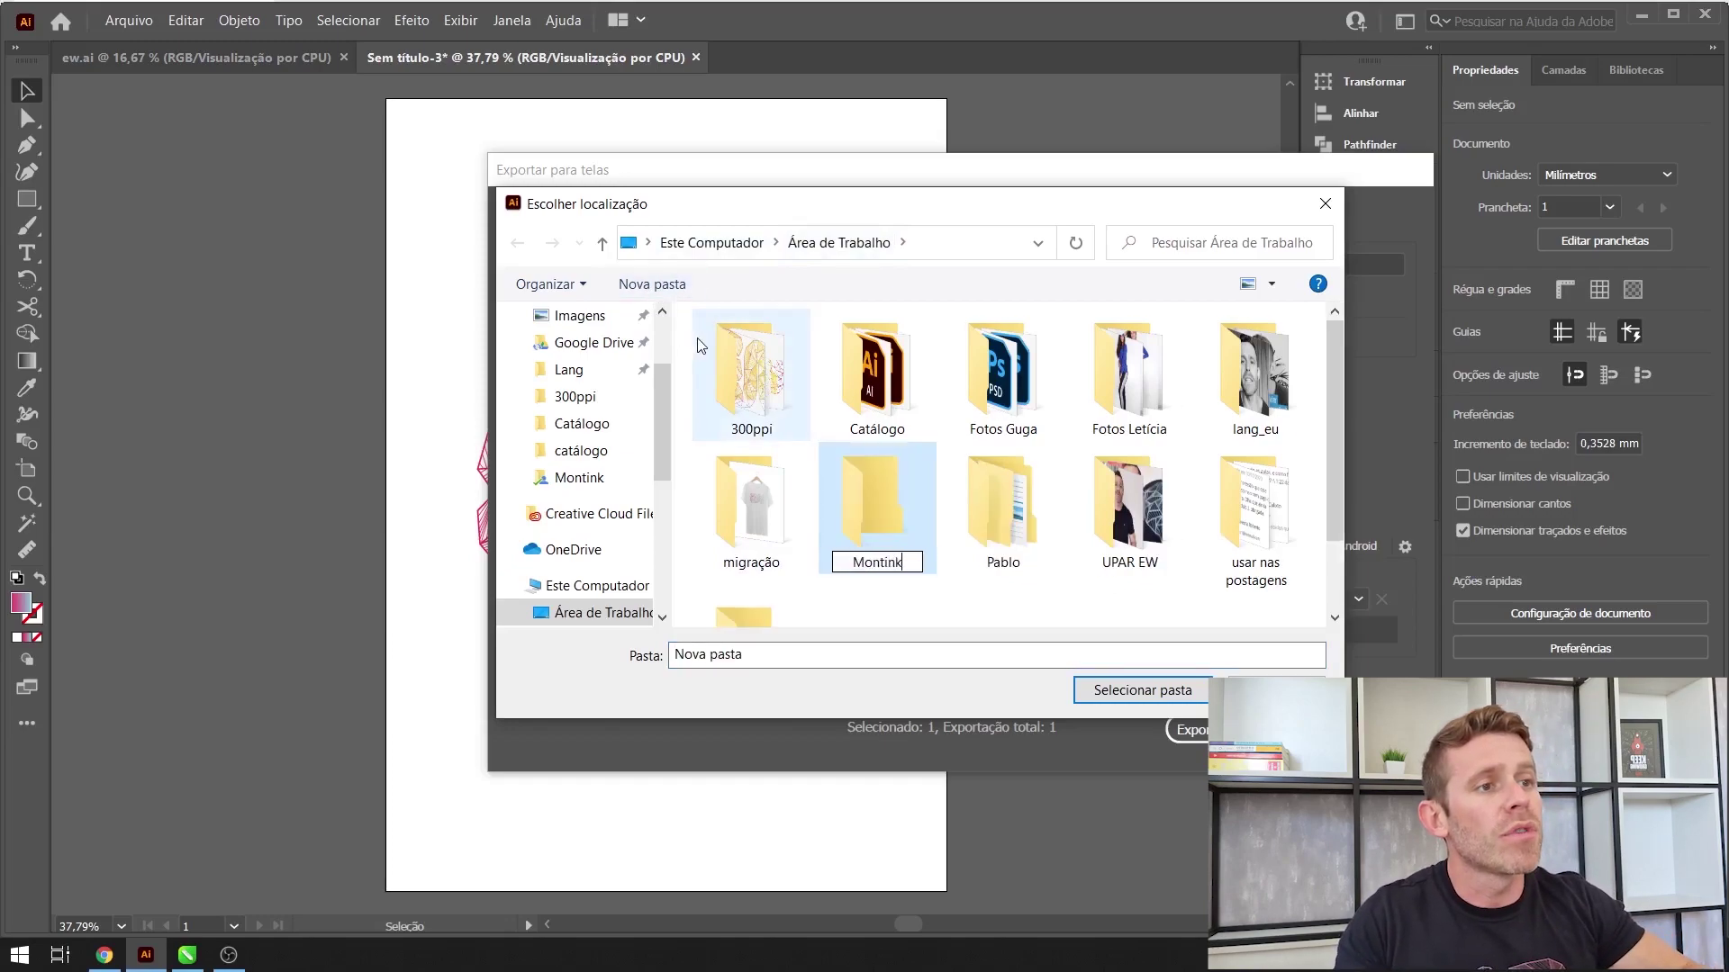
key(Return)
key(Return)
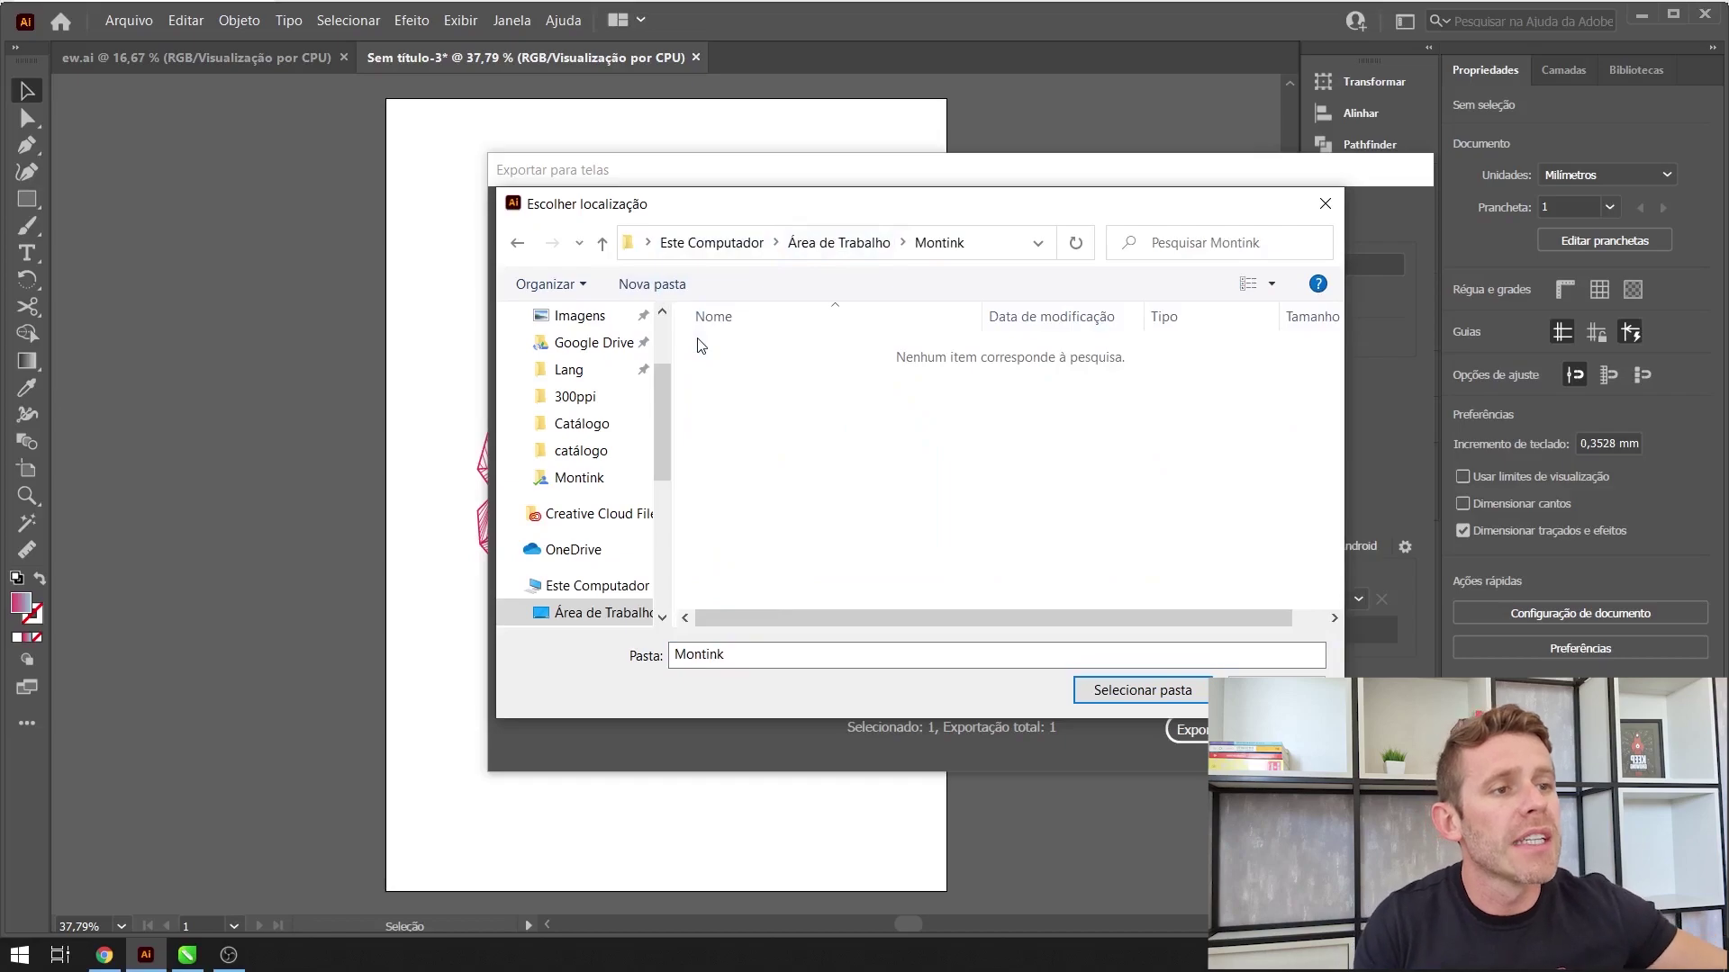
click(1108, 697)
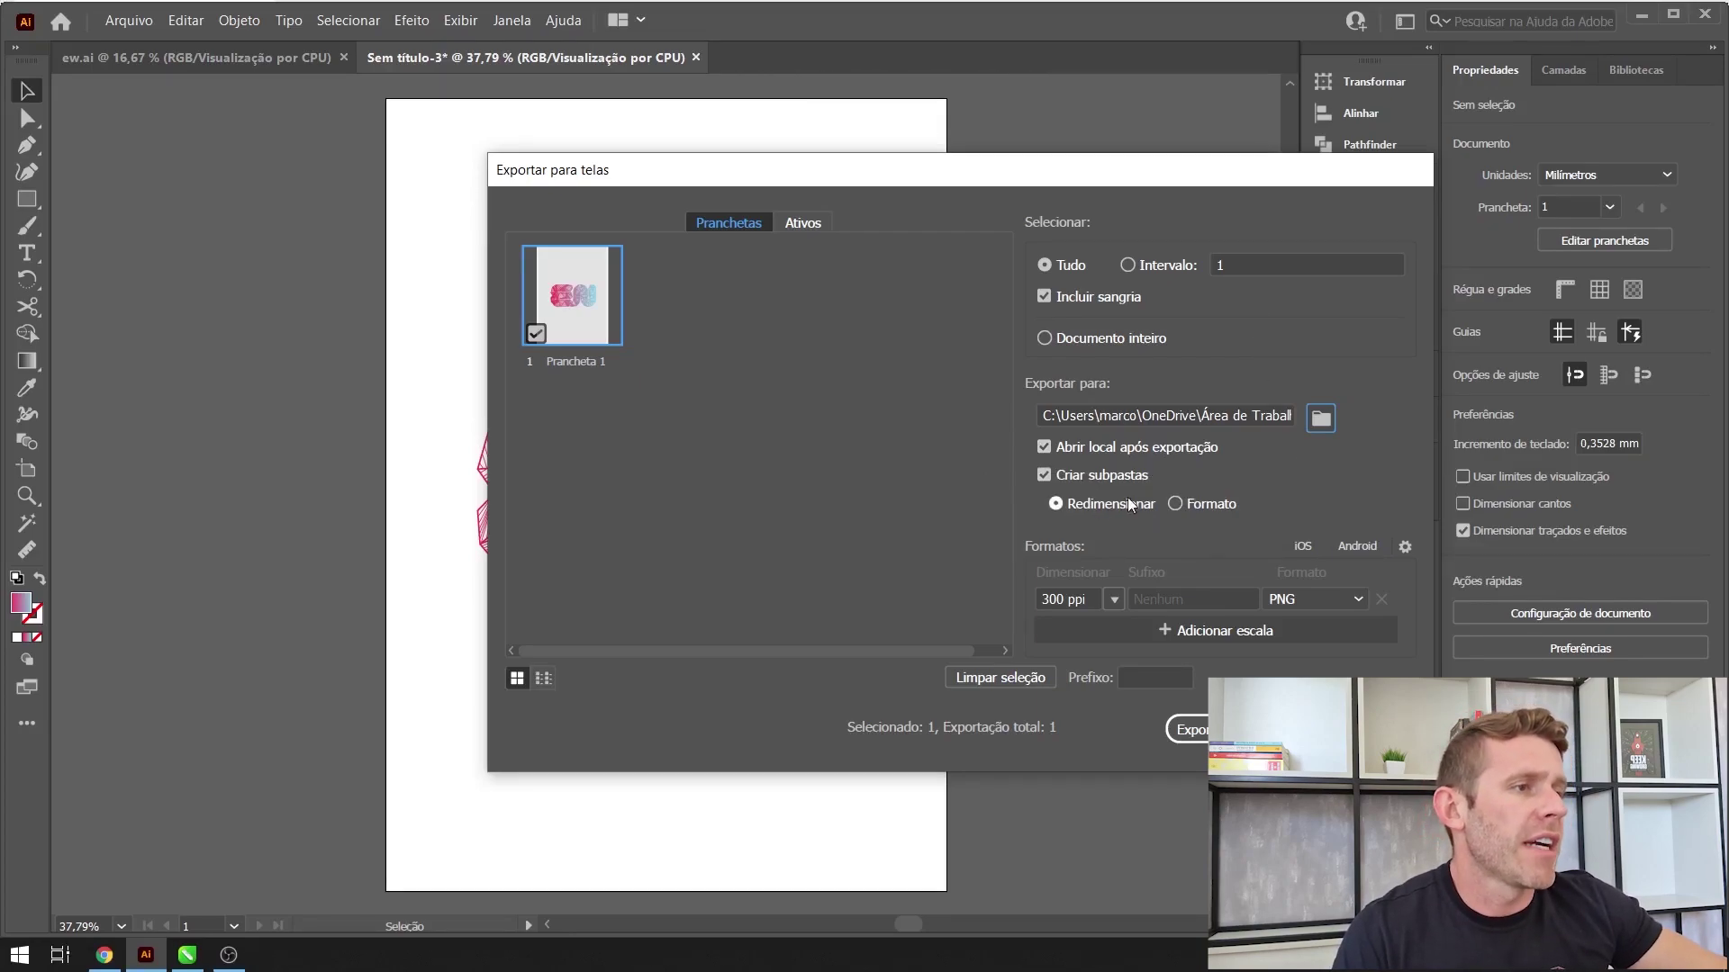
- Set the export scale to 1x
double_click(1055, 599)
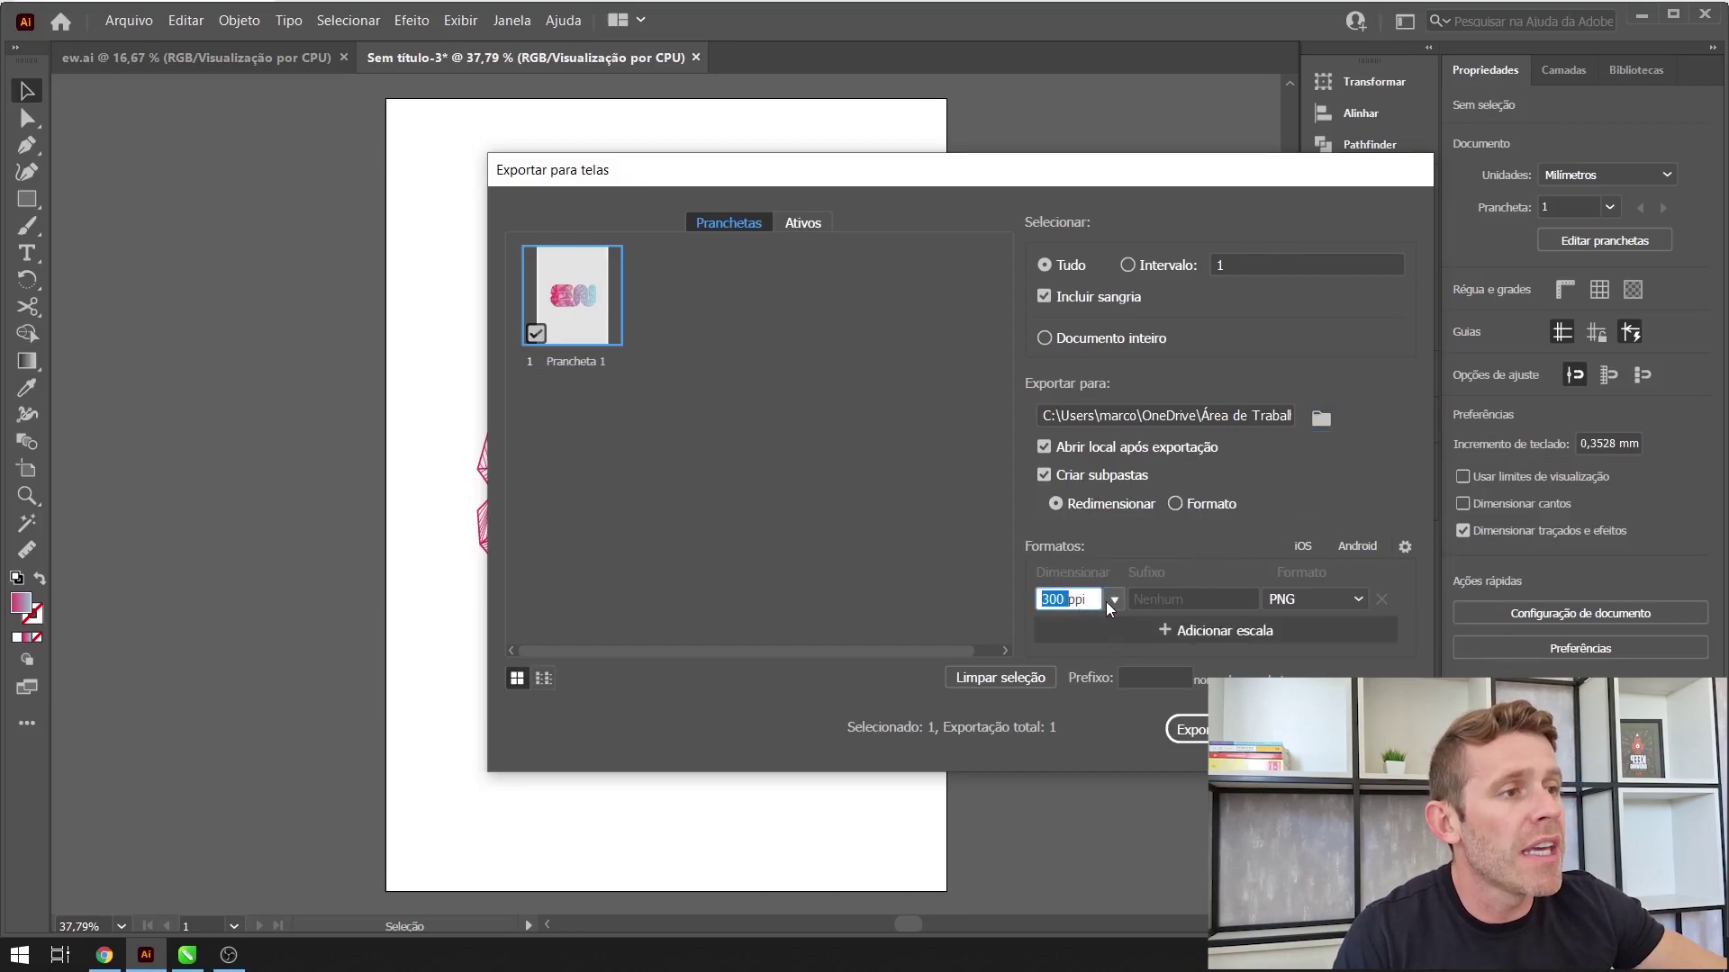
click(1113, 599)
click(1144, 623)
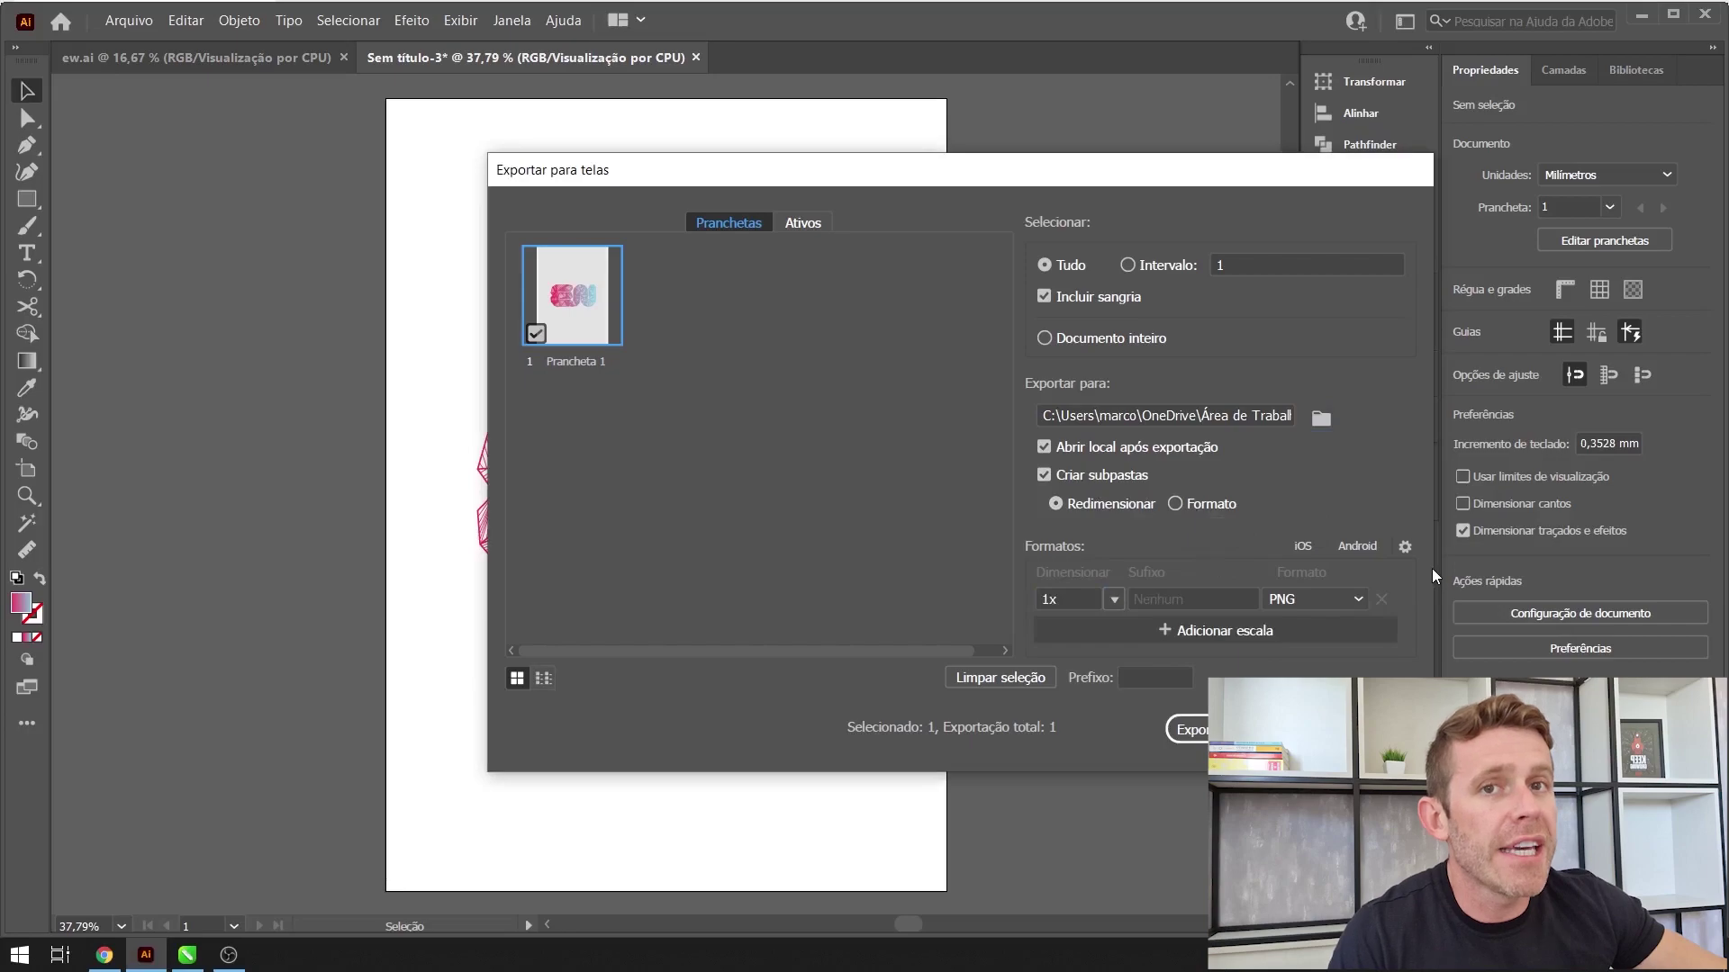
- Set the export resolution of the artboard to 300 ppi
double_click(1088, 598)
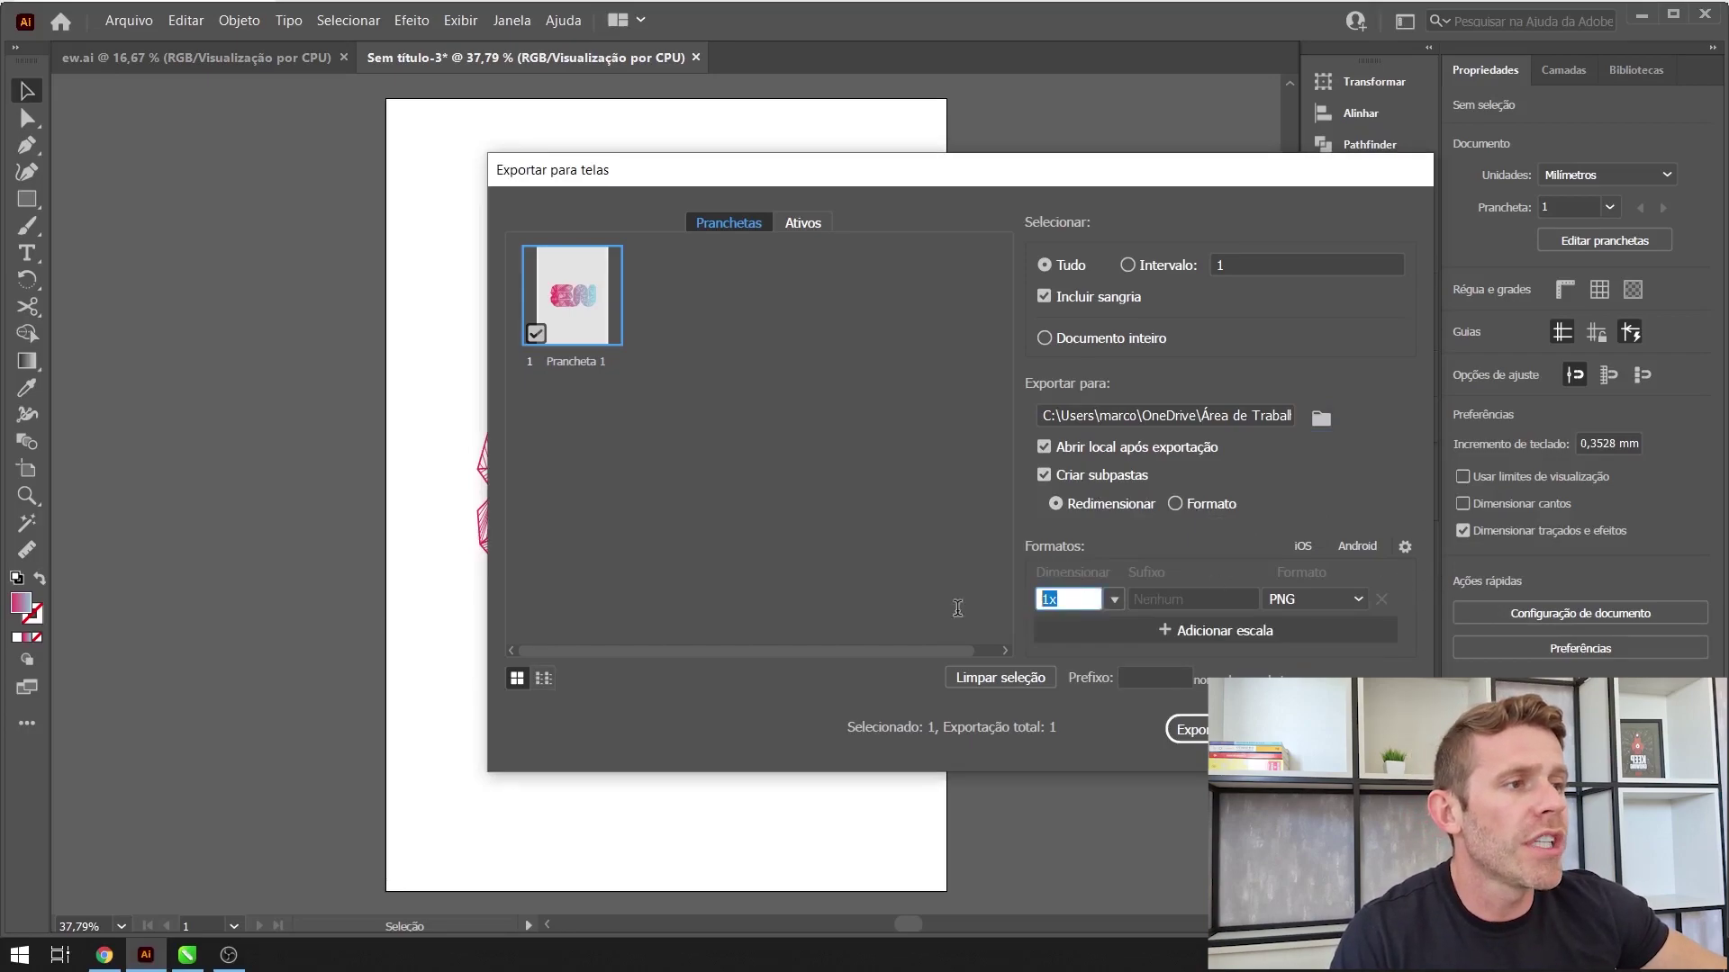
text(300)
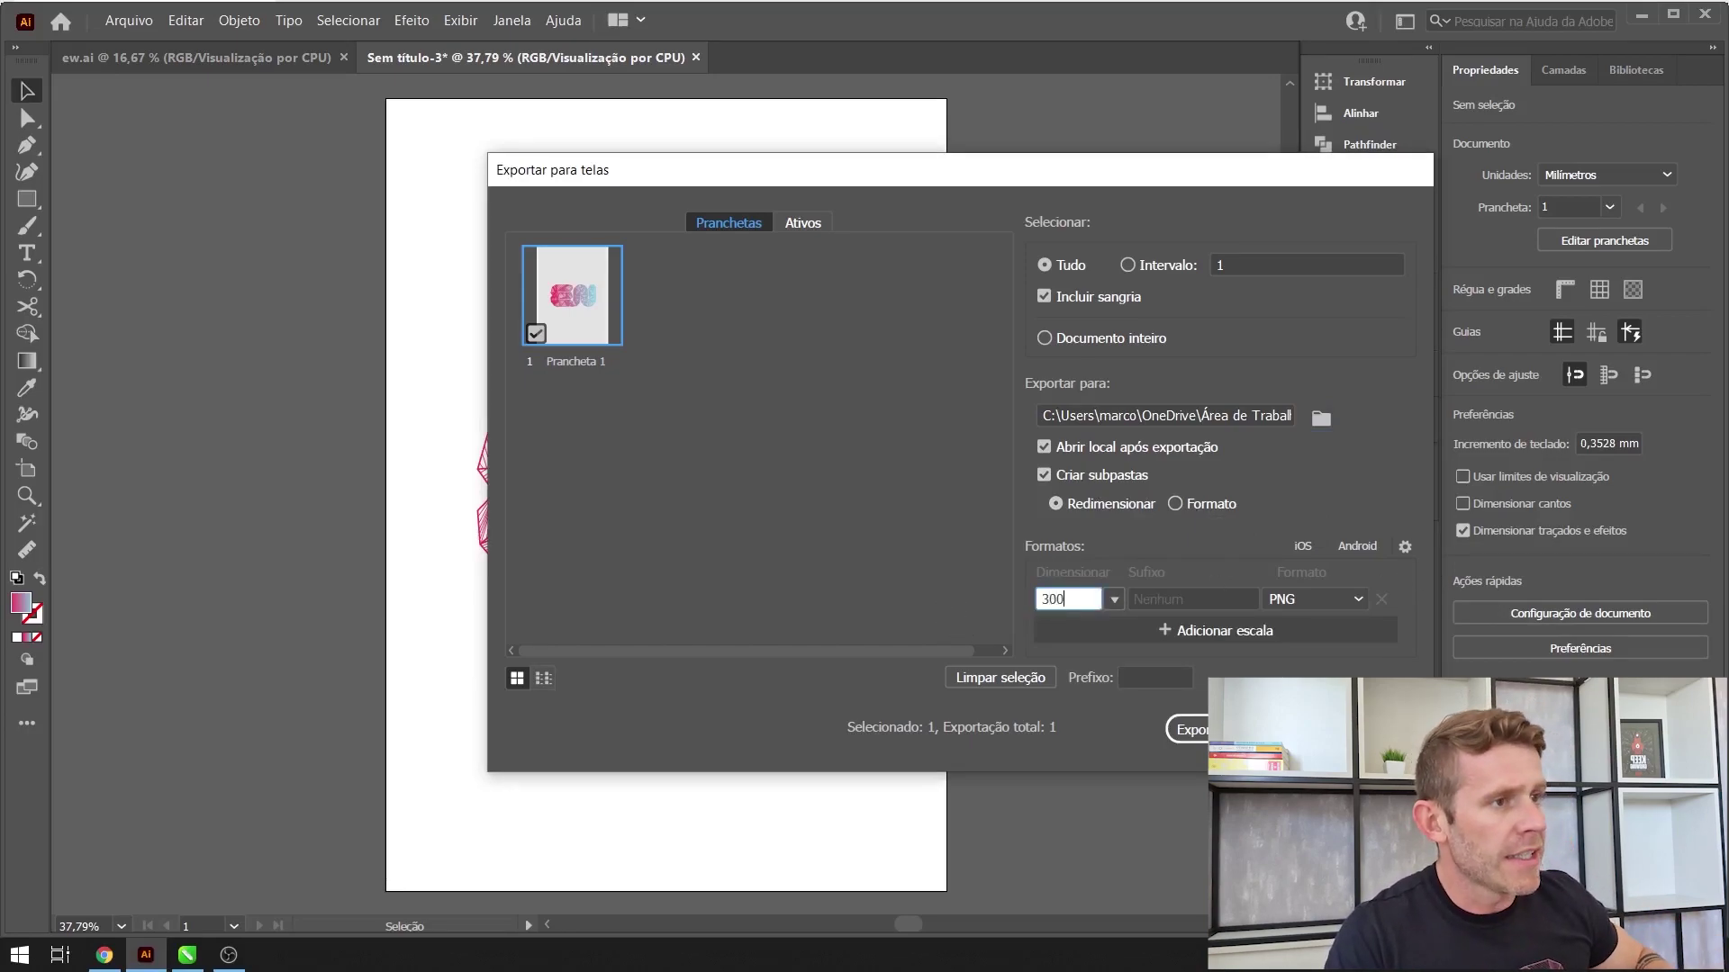
text(ppi)
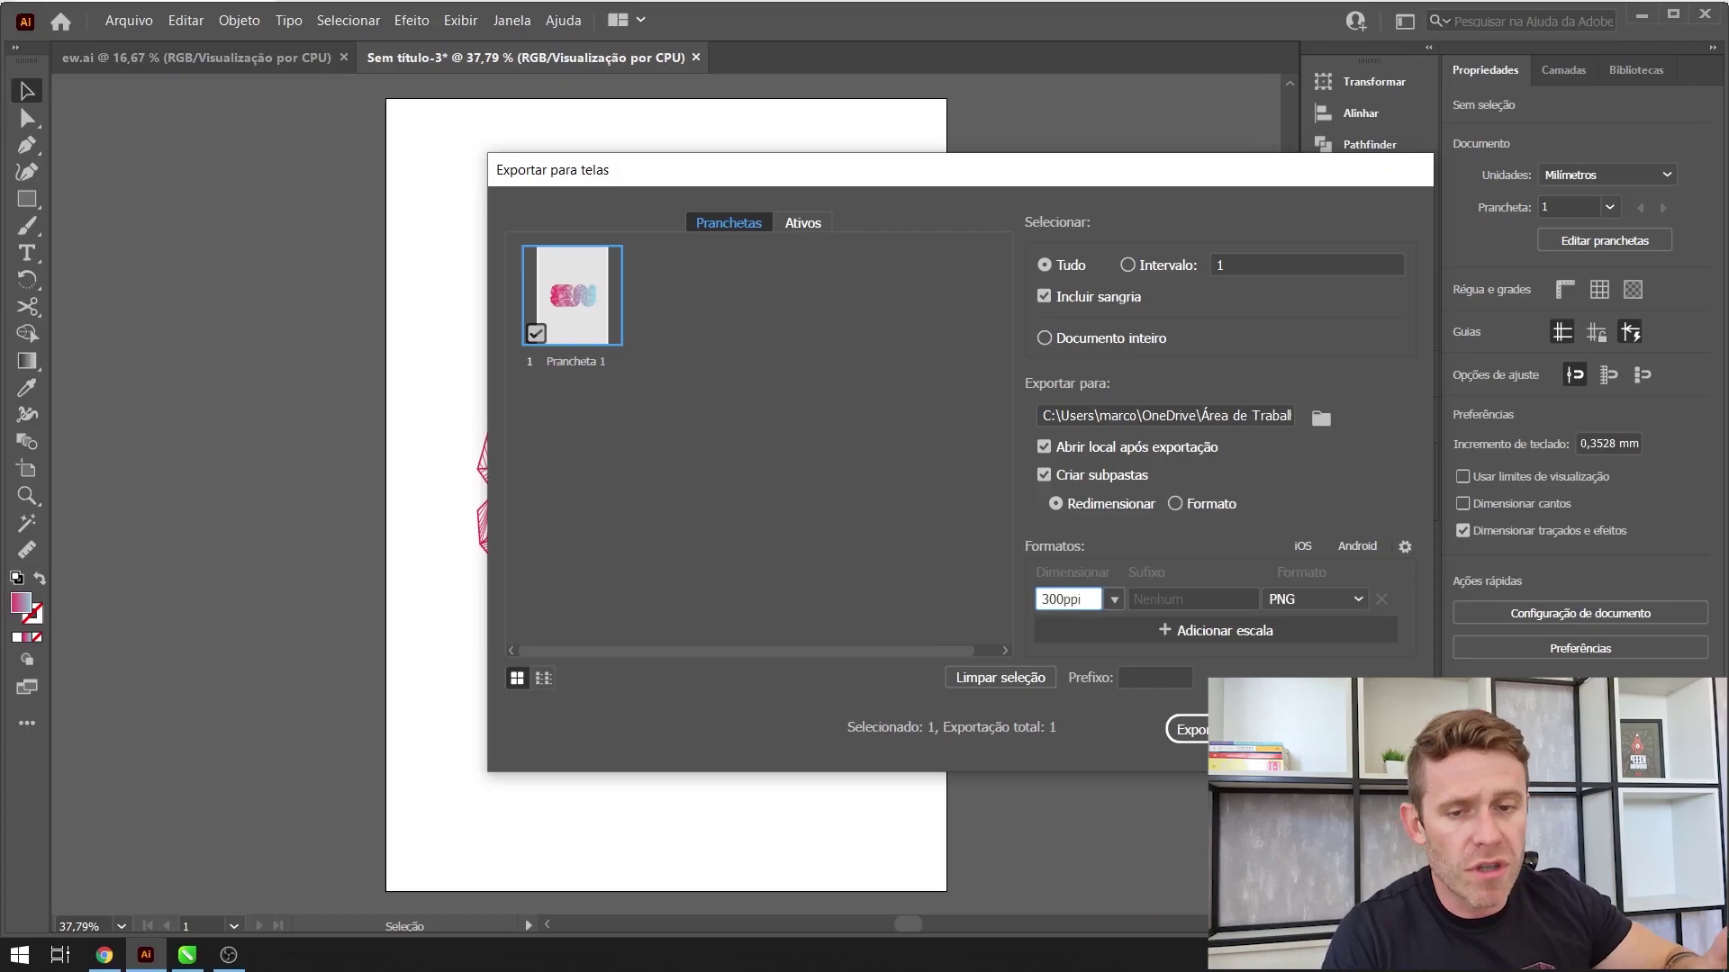
key(Tab)
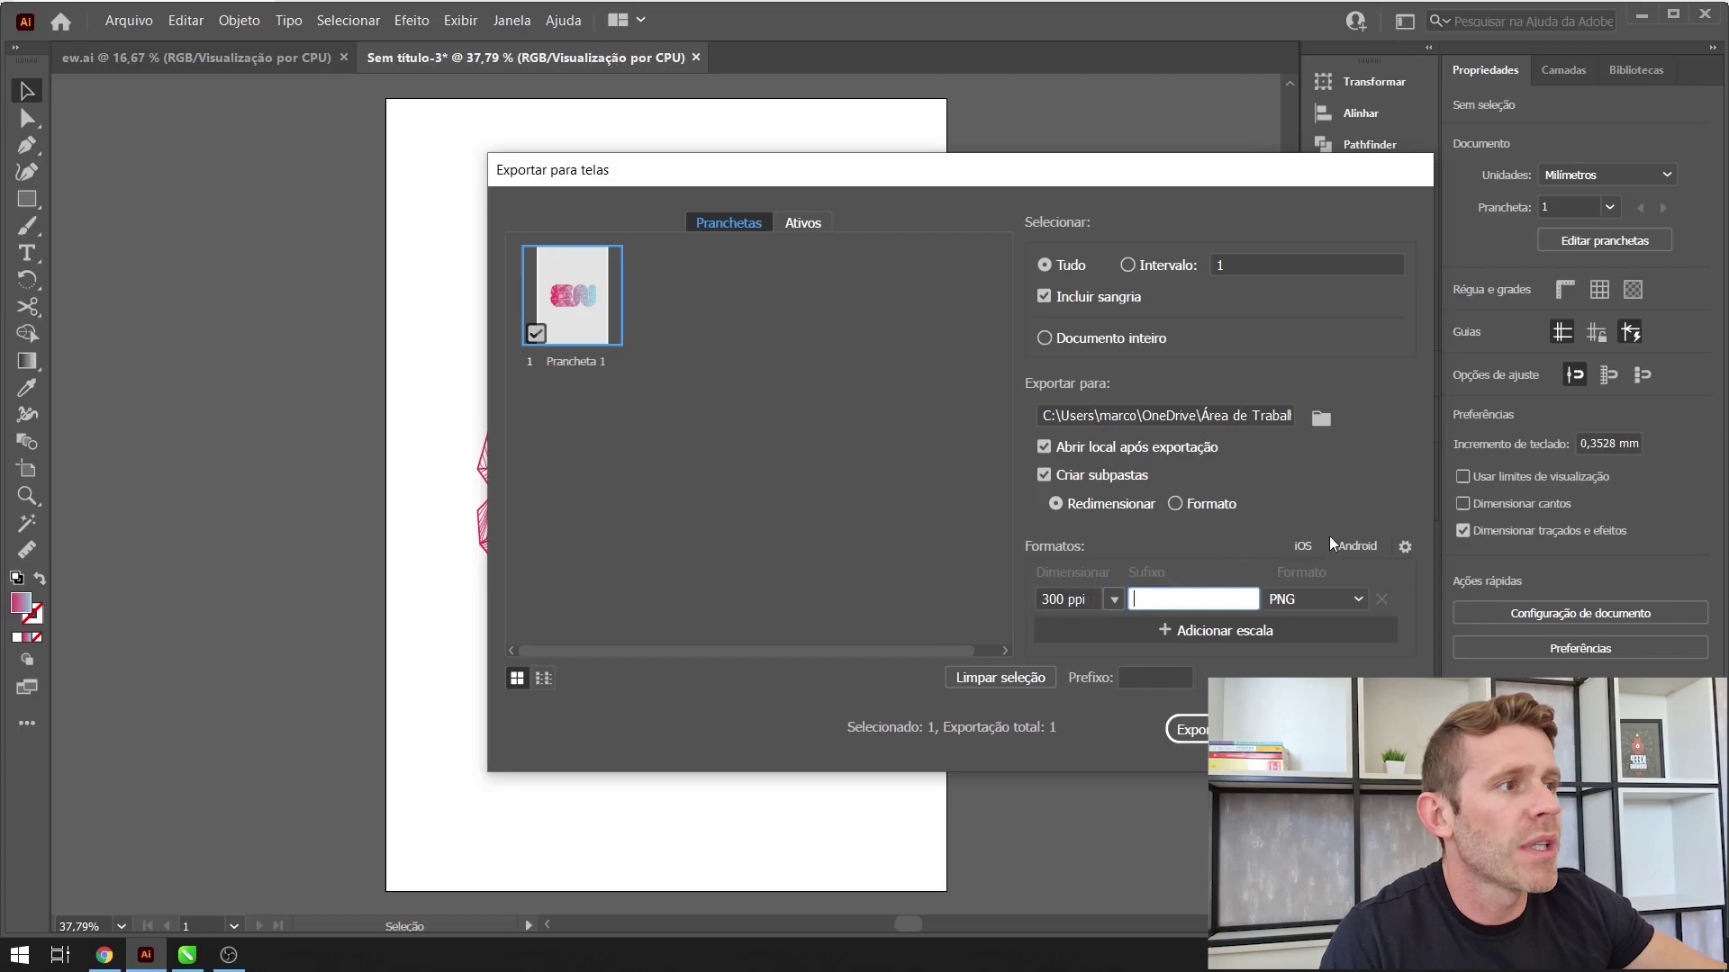
- Choose PNG as the export format and save its format settings with a transparent background colour
click(1315, 598)
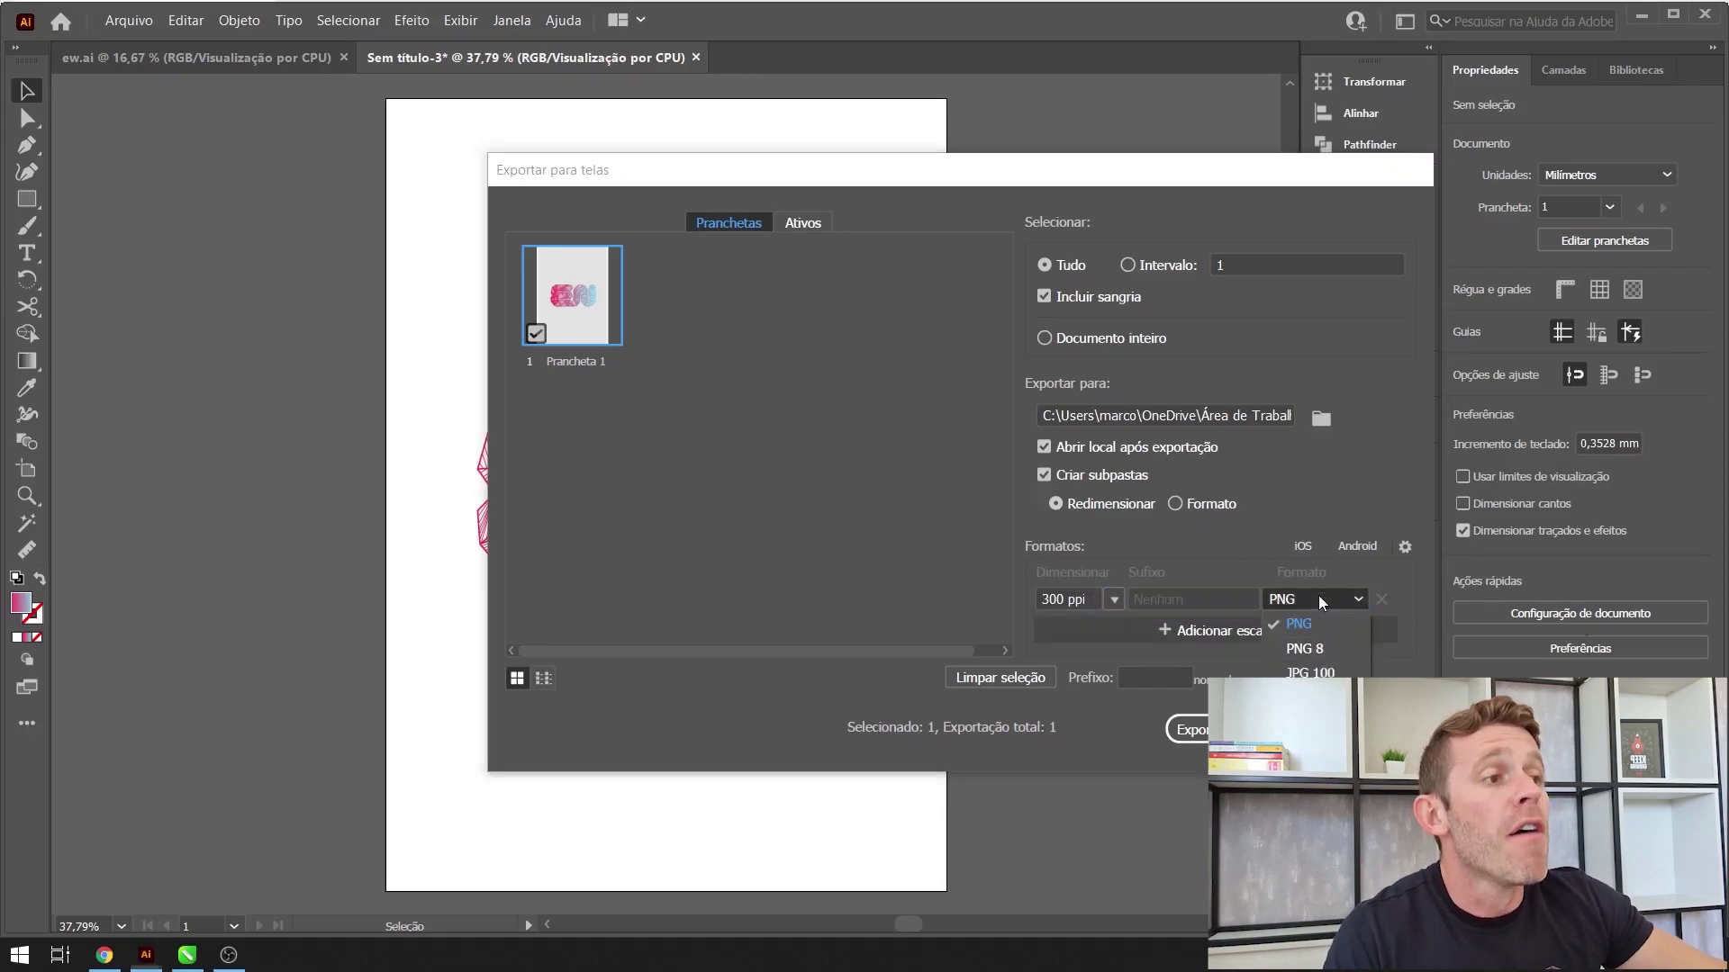
click(1313, 624)
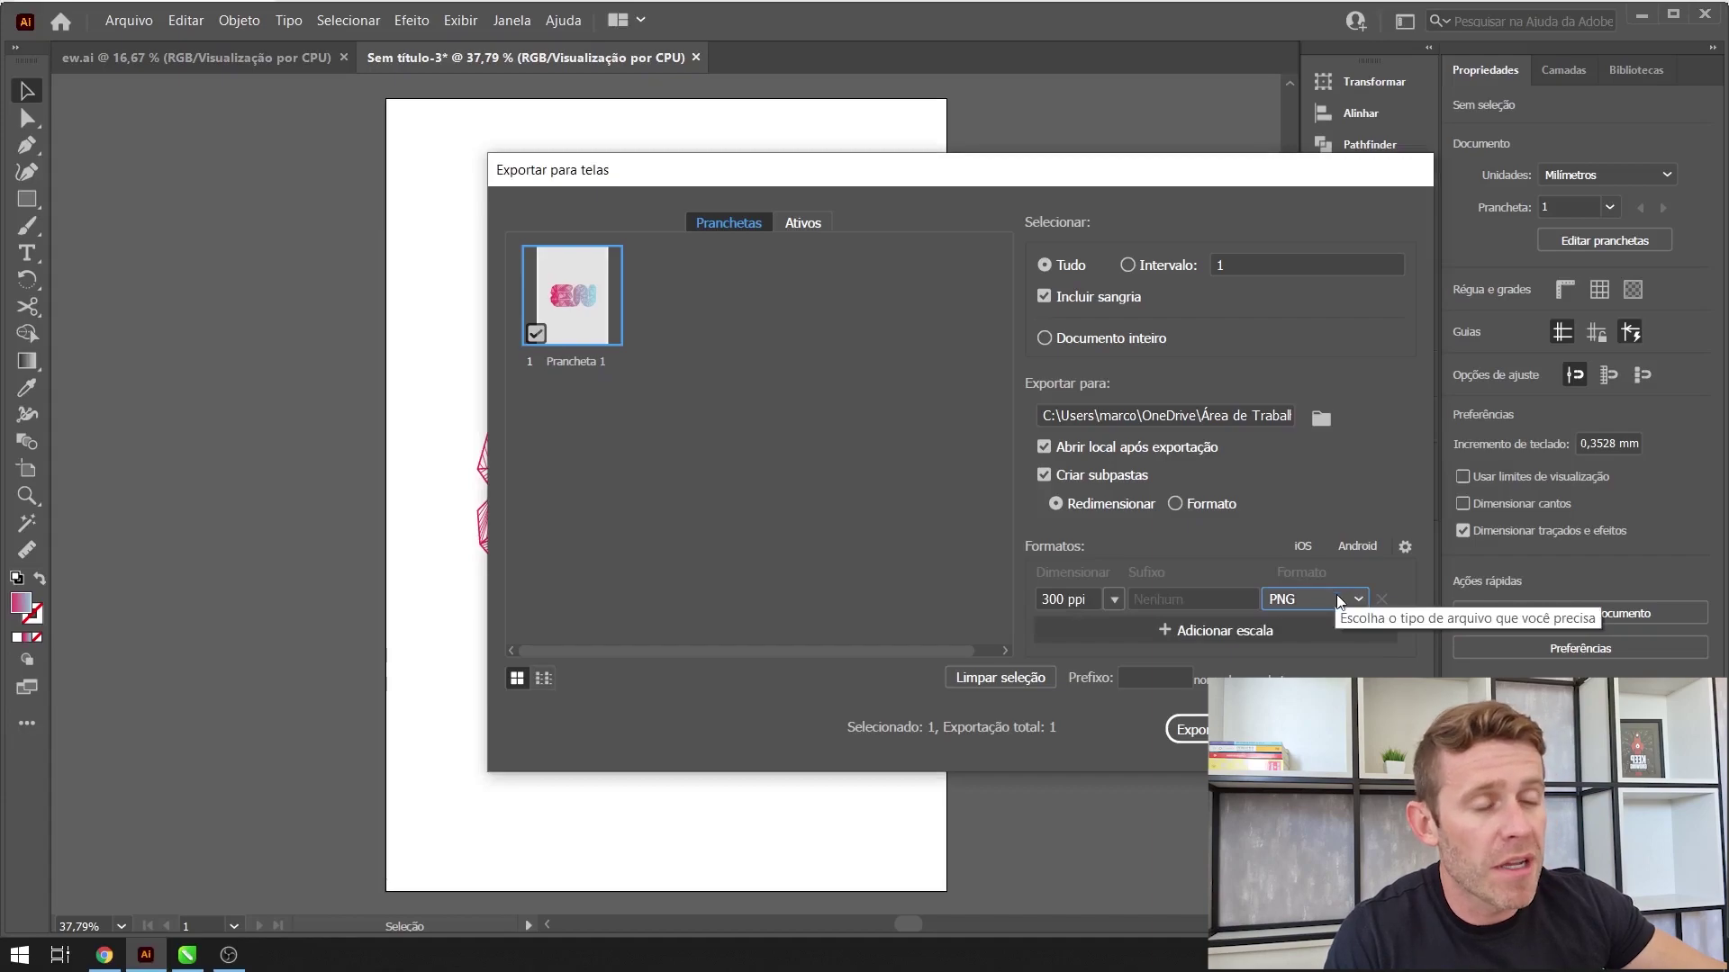
click(1404, 546)
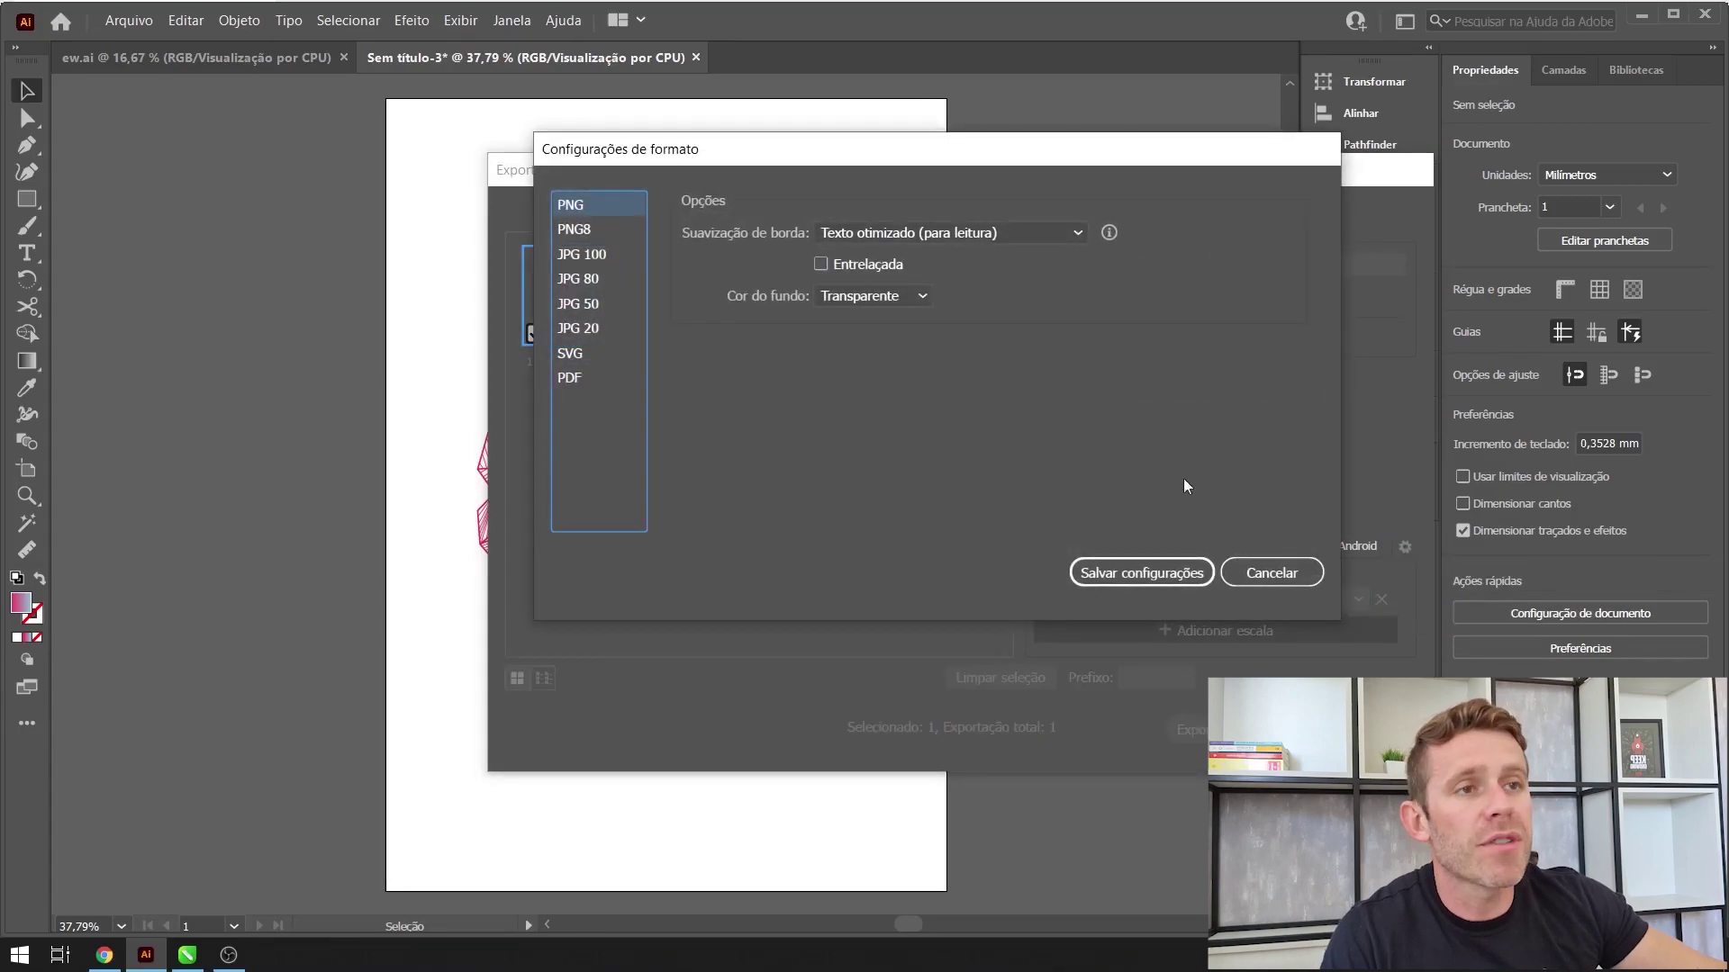
click(576, 230)
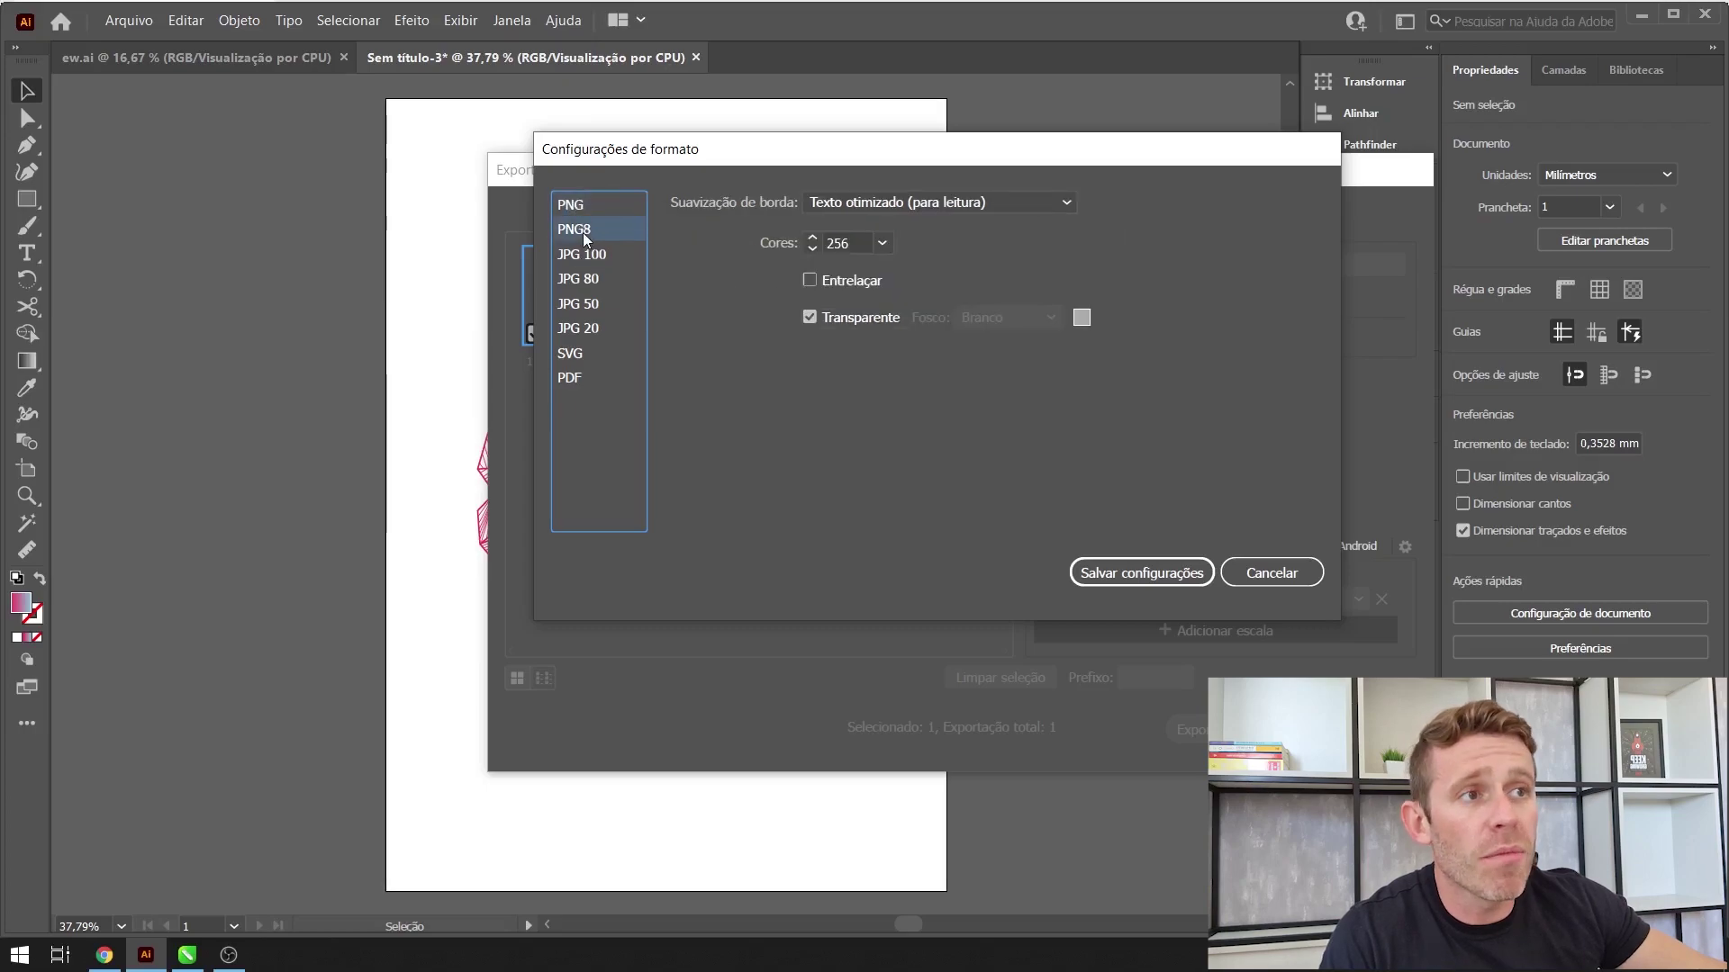
click(581, 211)
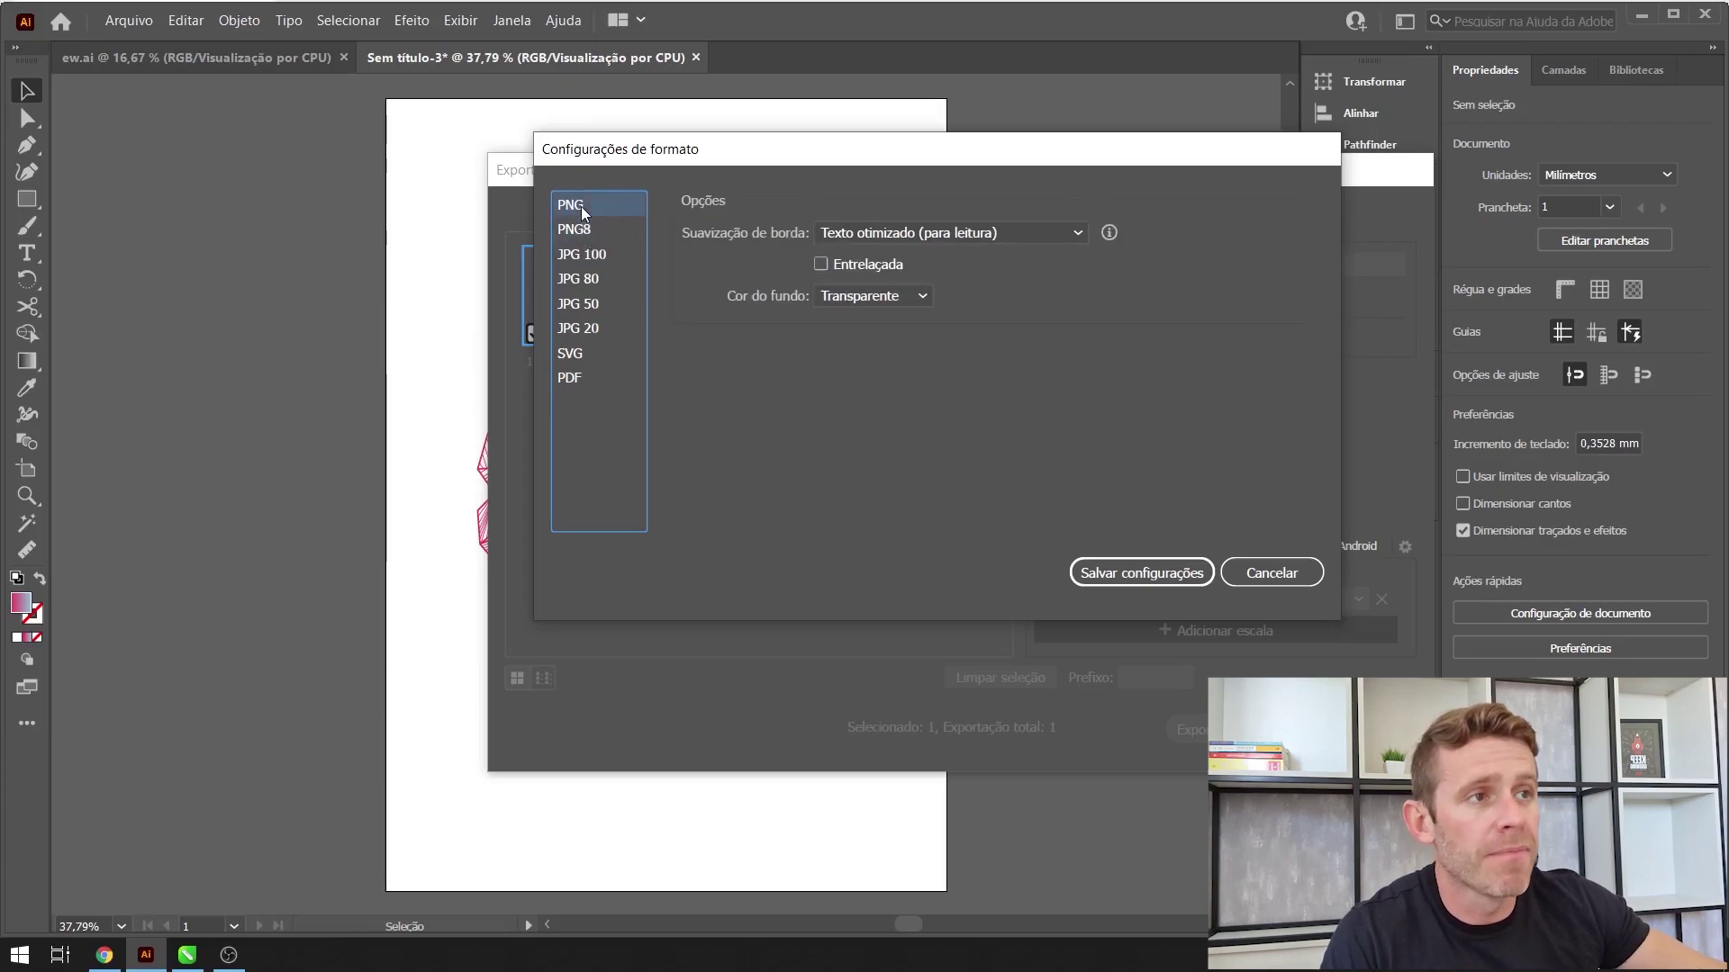
click(886, 297)
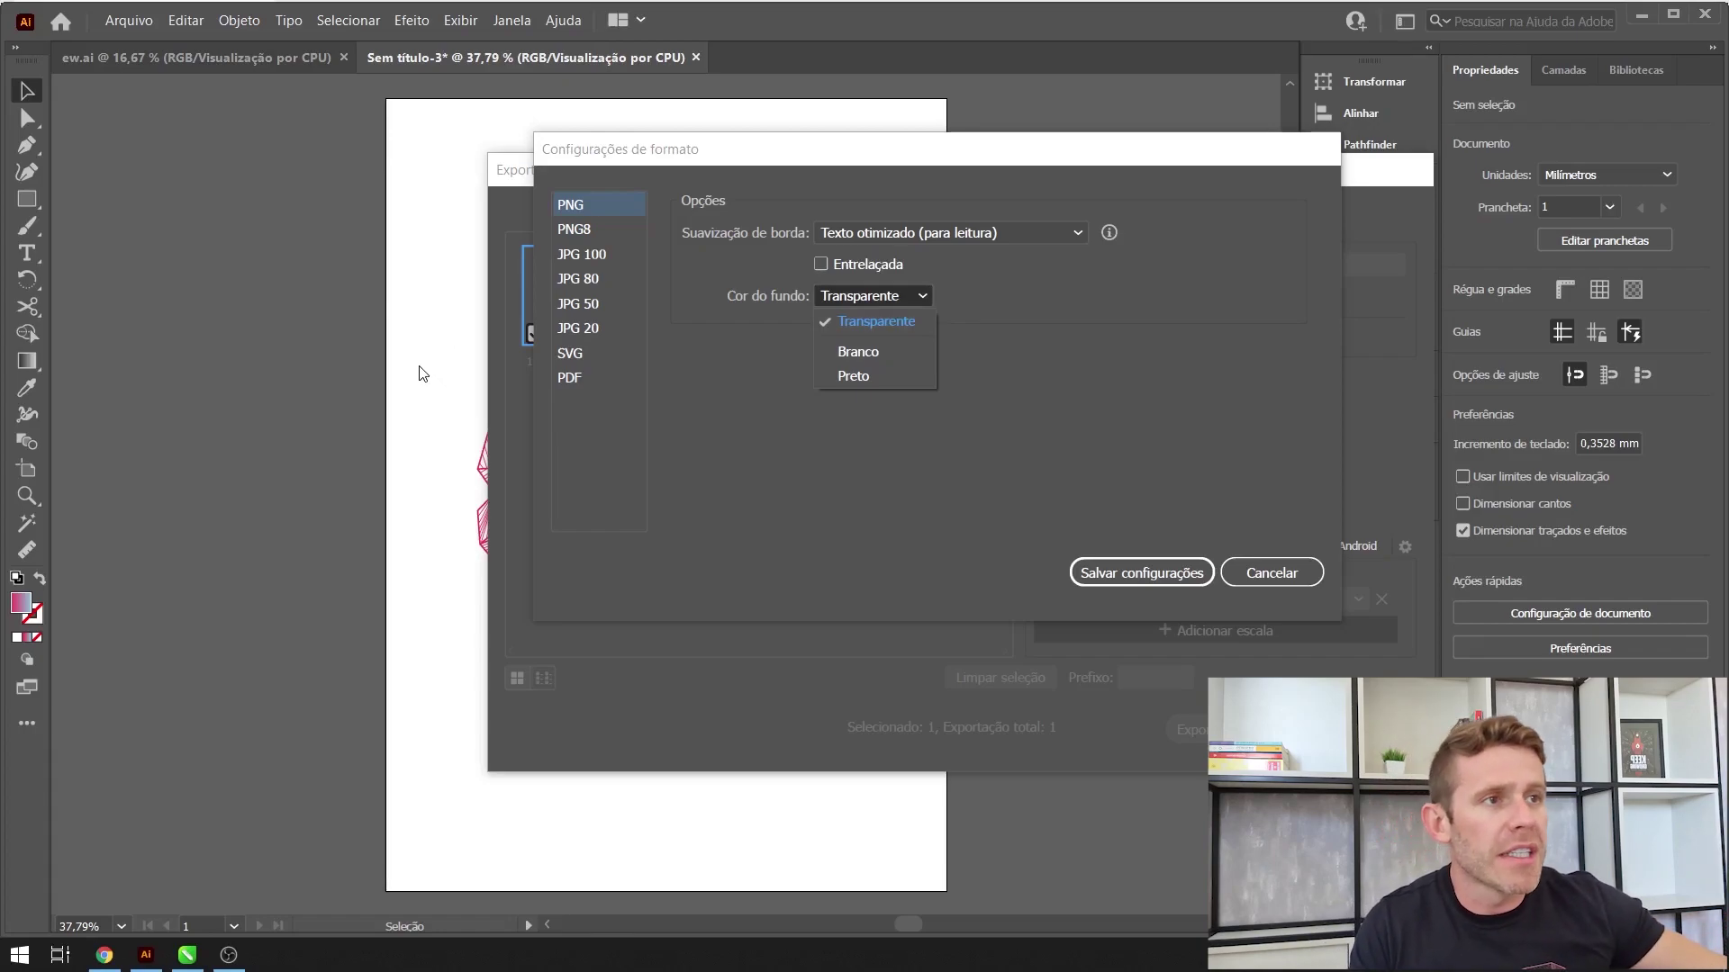
click(867, 321)
click(1140, 580)
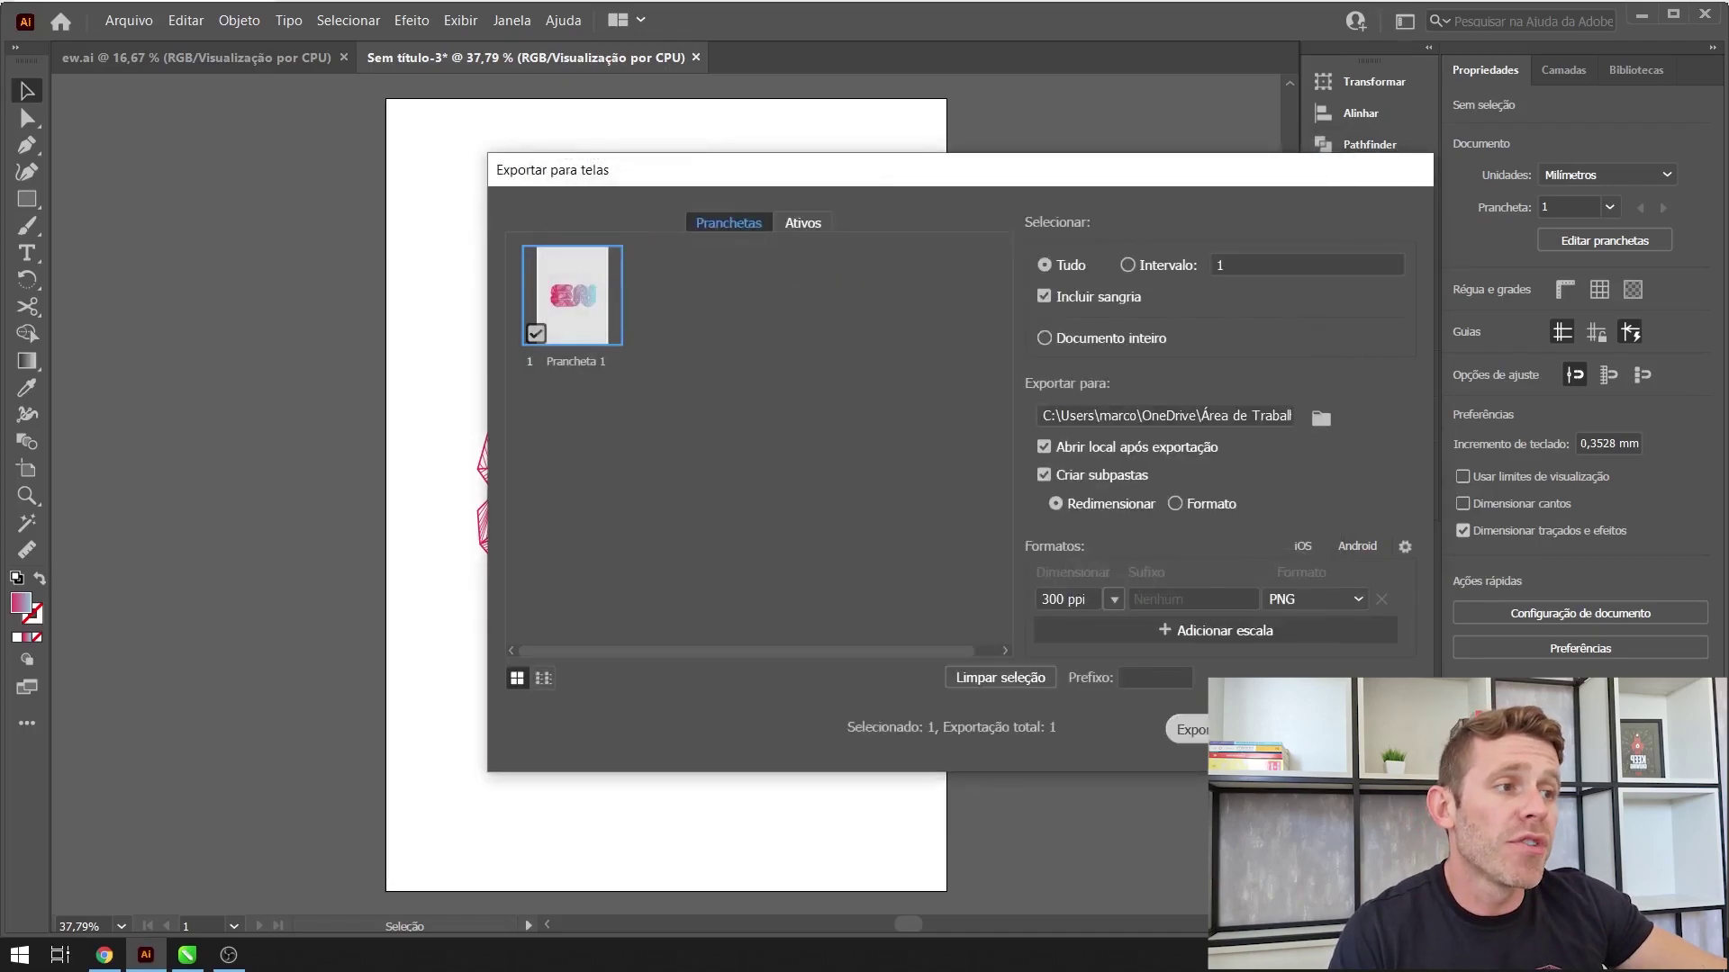
- Export the artboard, view the resulting PNG from the 300ppi folder and close the viewer
click(1186, 730)
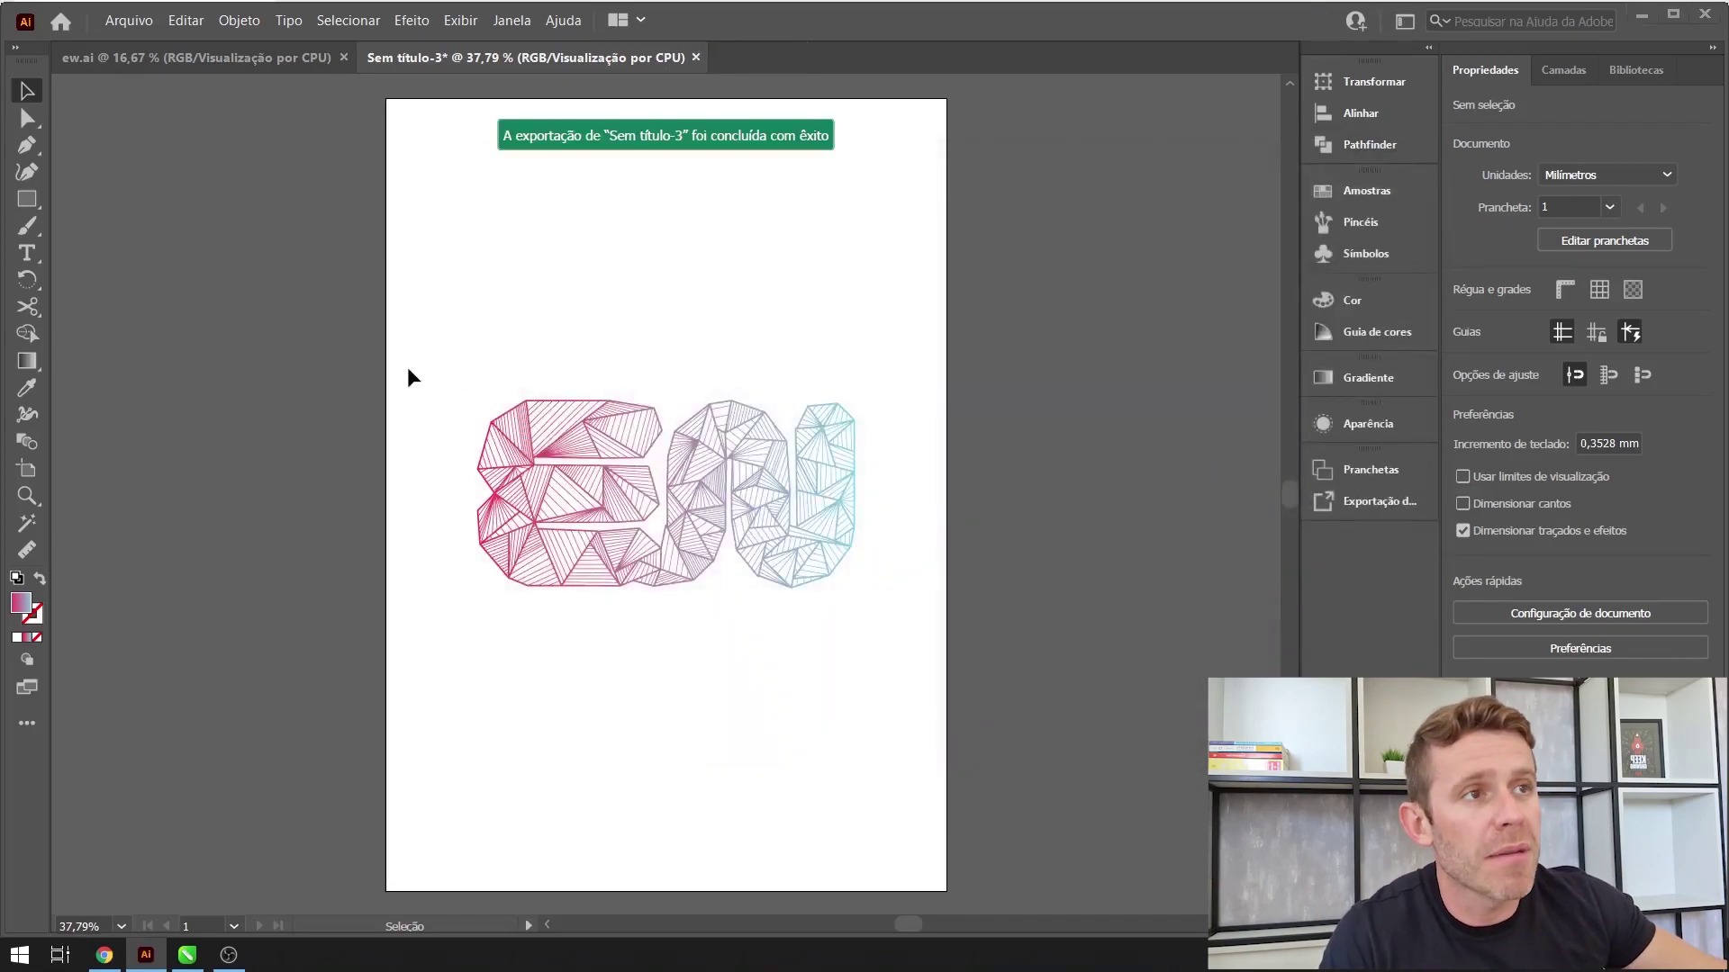
double_click(693, 396)
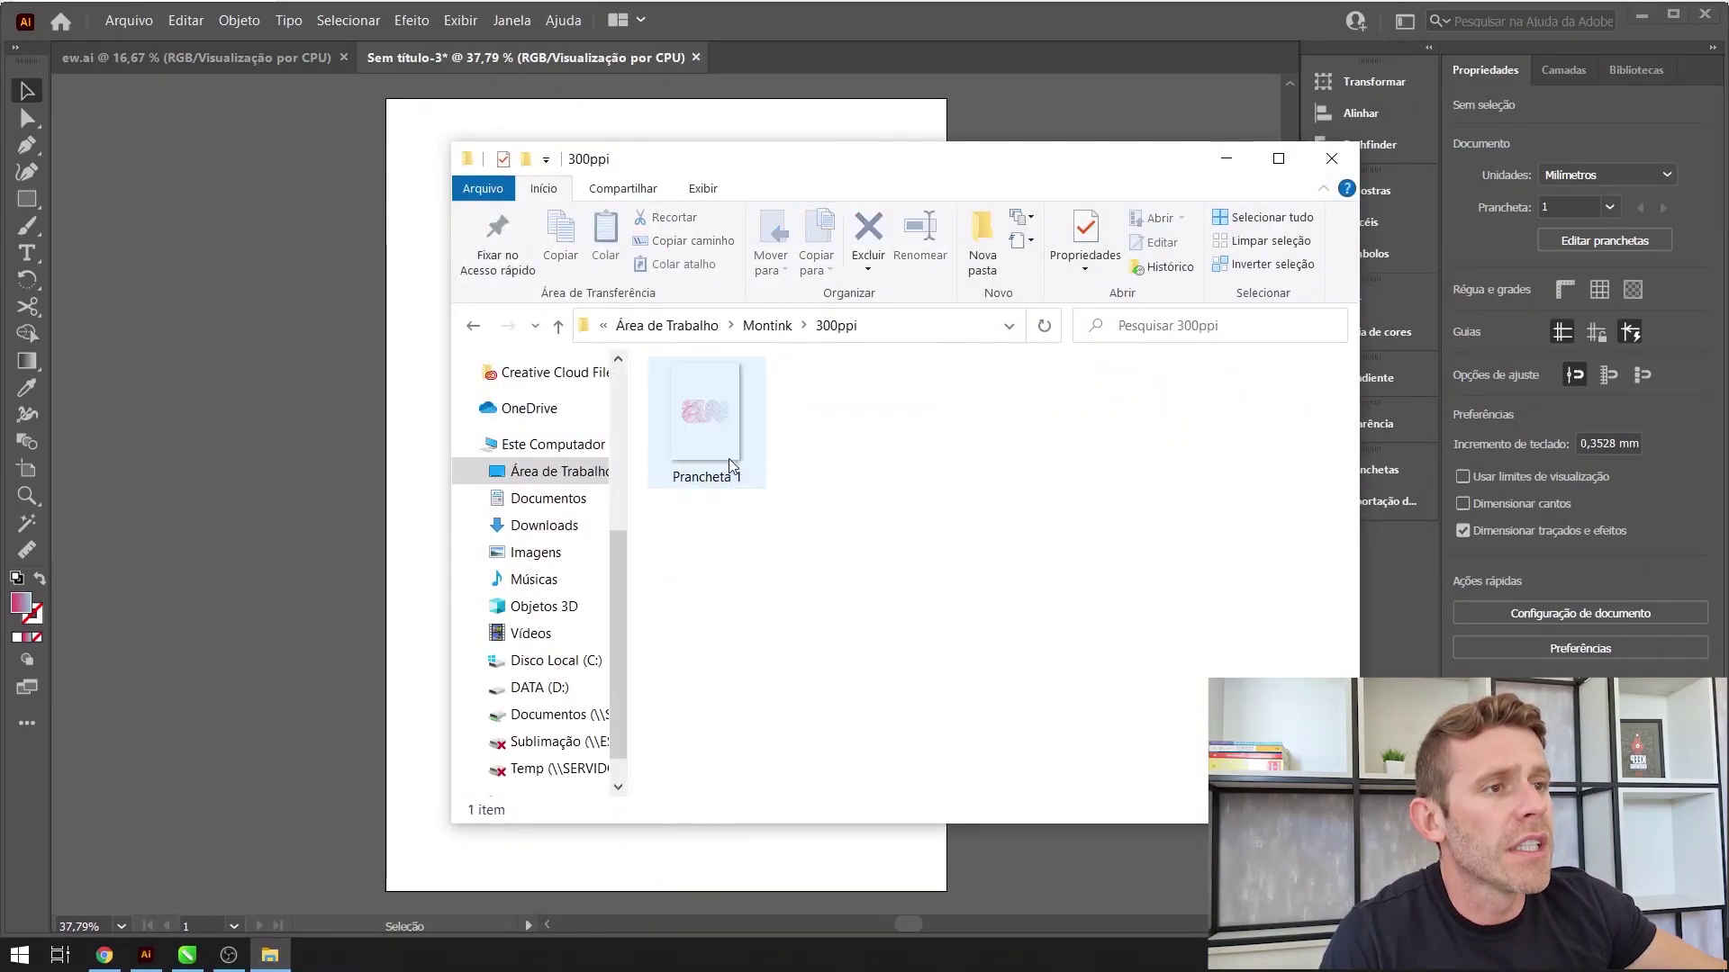
click(727, 457)
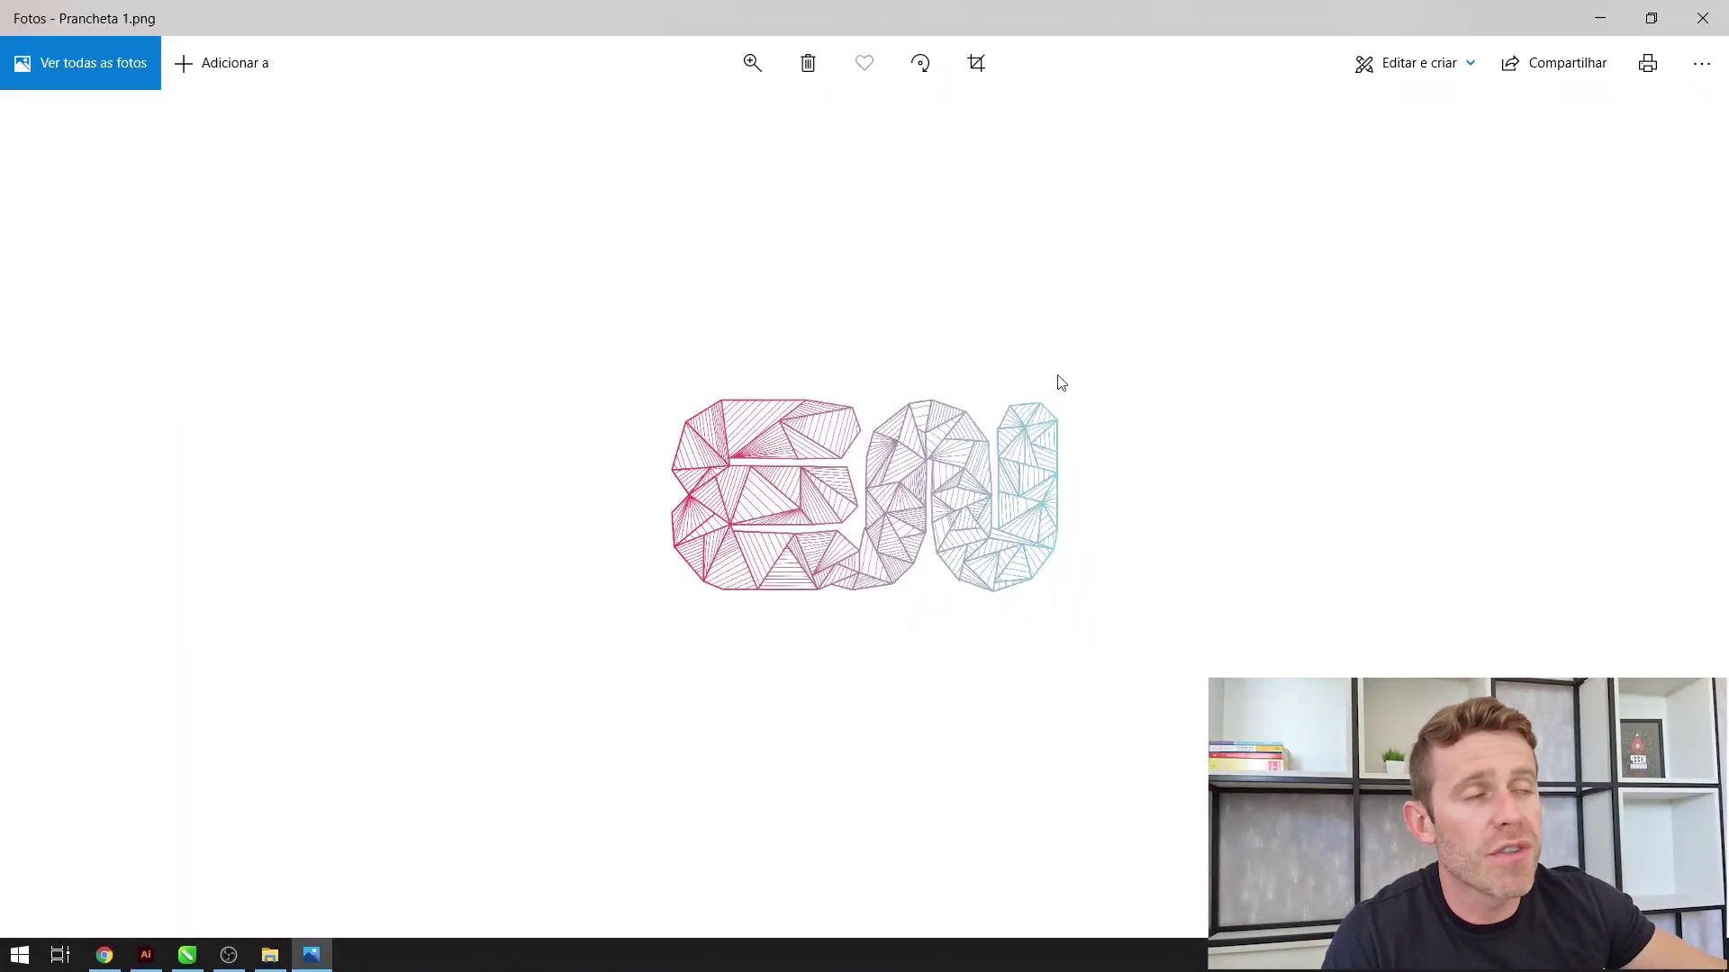
click(1701, 18)
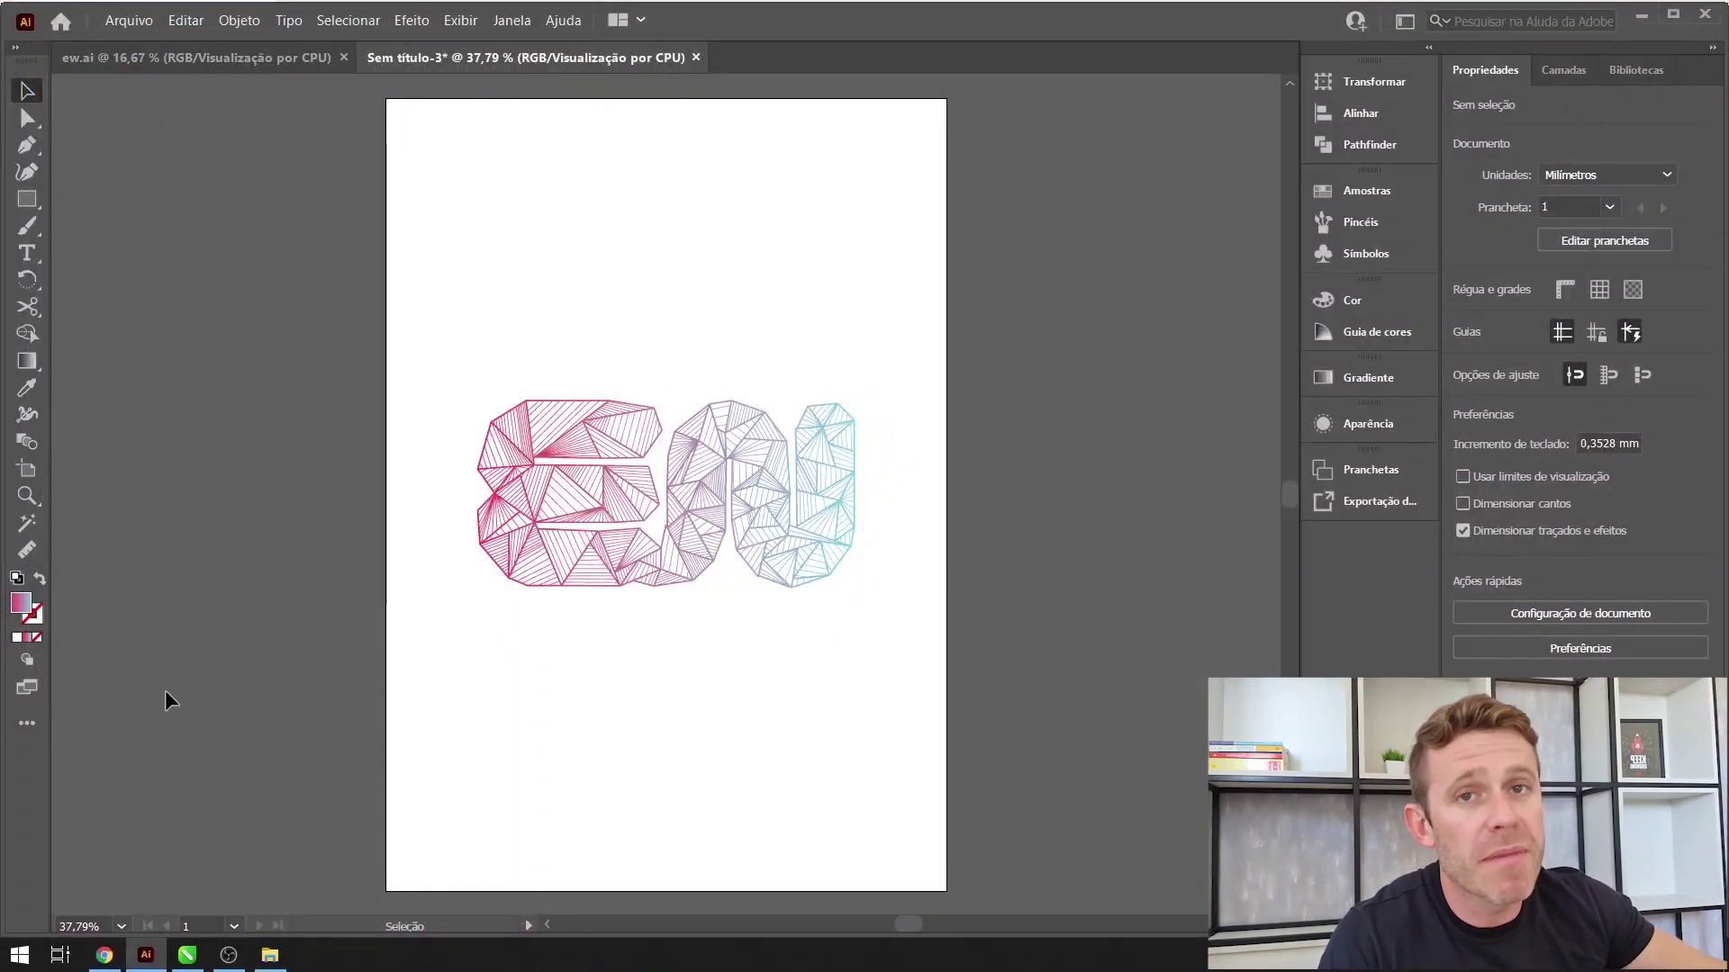
- Switch to the Montink editor in Chrome, select the Baby Long Quality product and show its image uploads
click(105, 955)
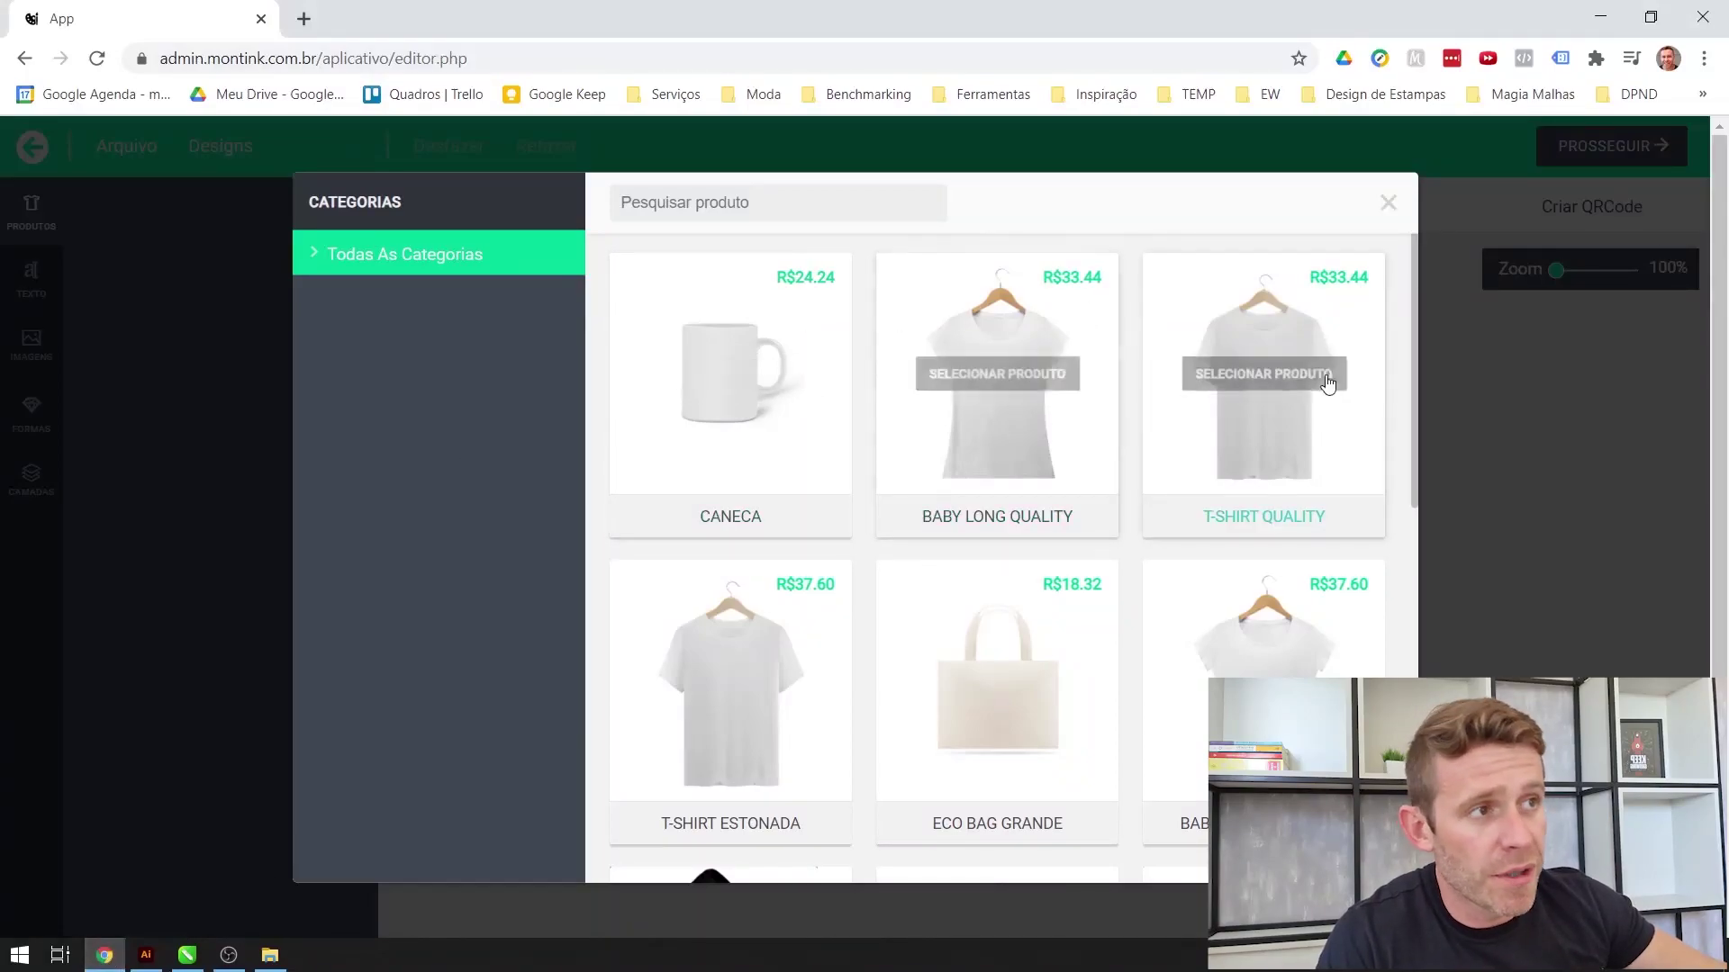
click(959, 379)
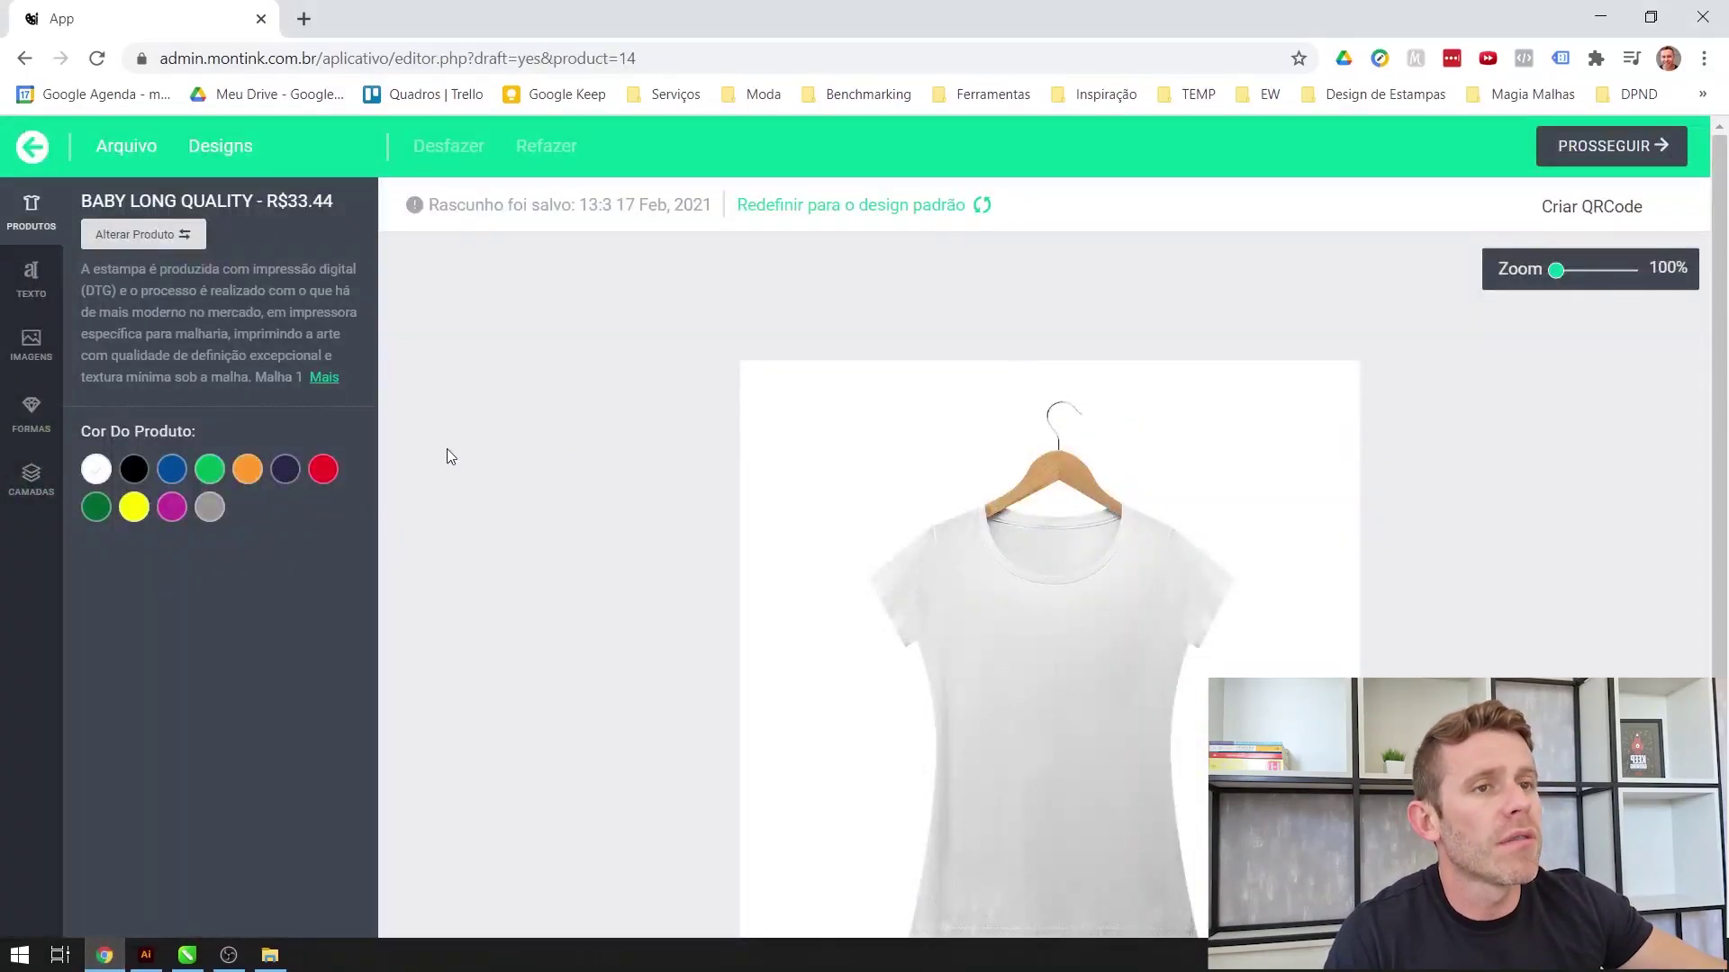
click(29, 344)
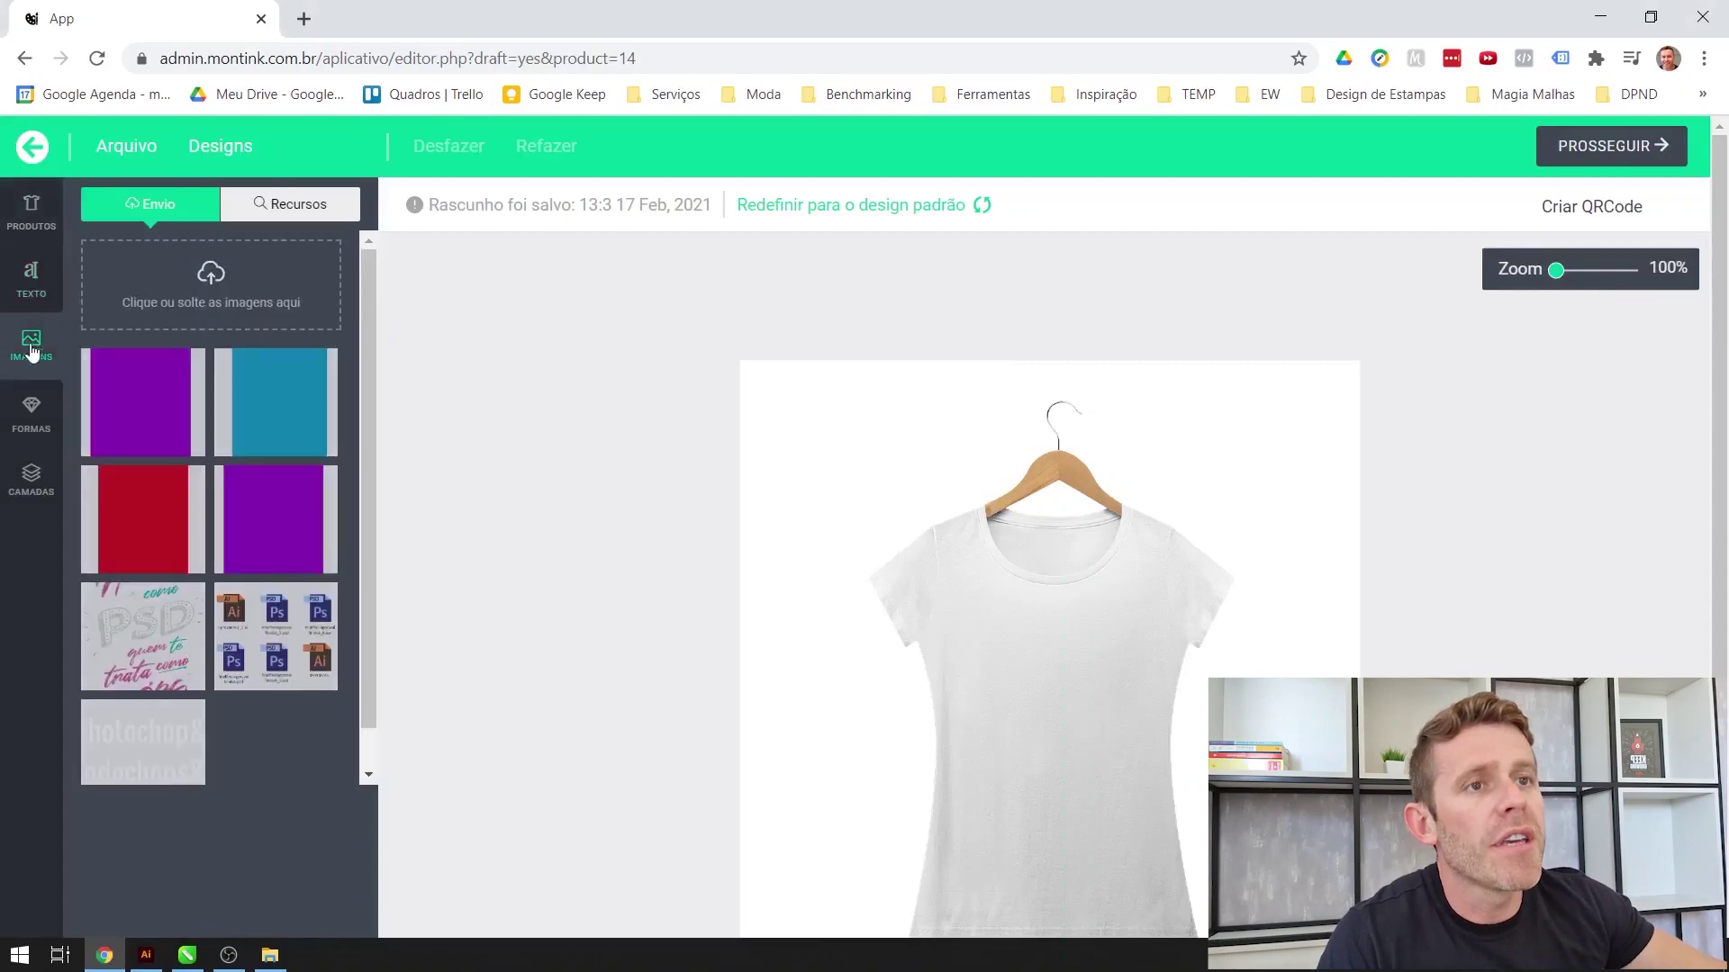
- Upload the Prancheta 1 image from the desktop's Montink/300ppi folder and dismiss the print size notice
click(213, 286)
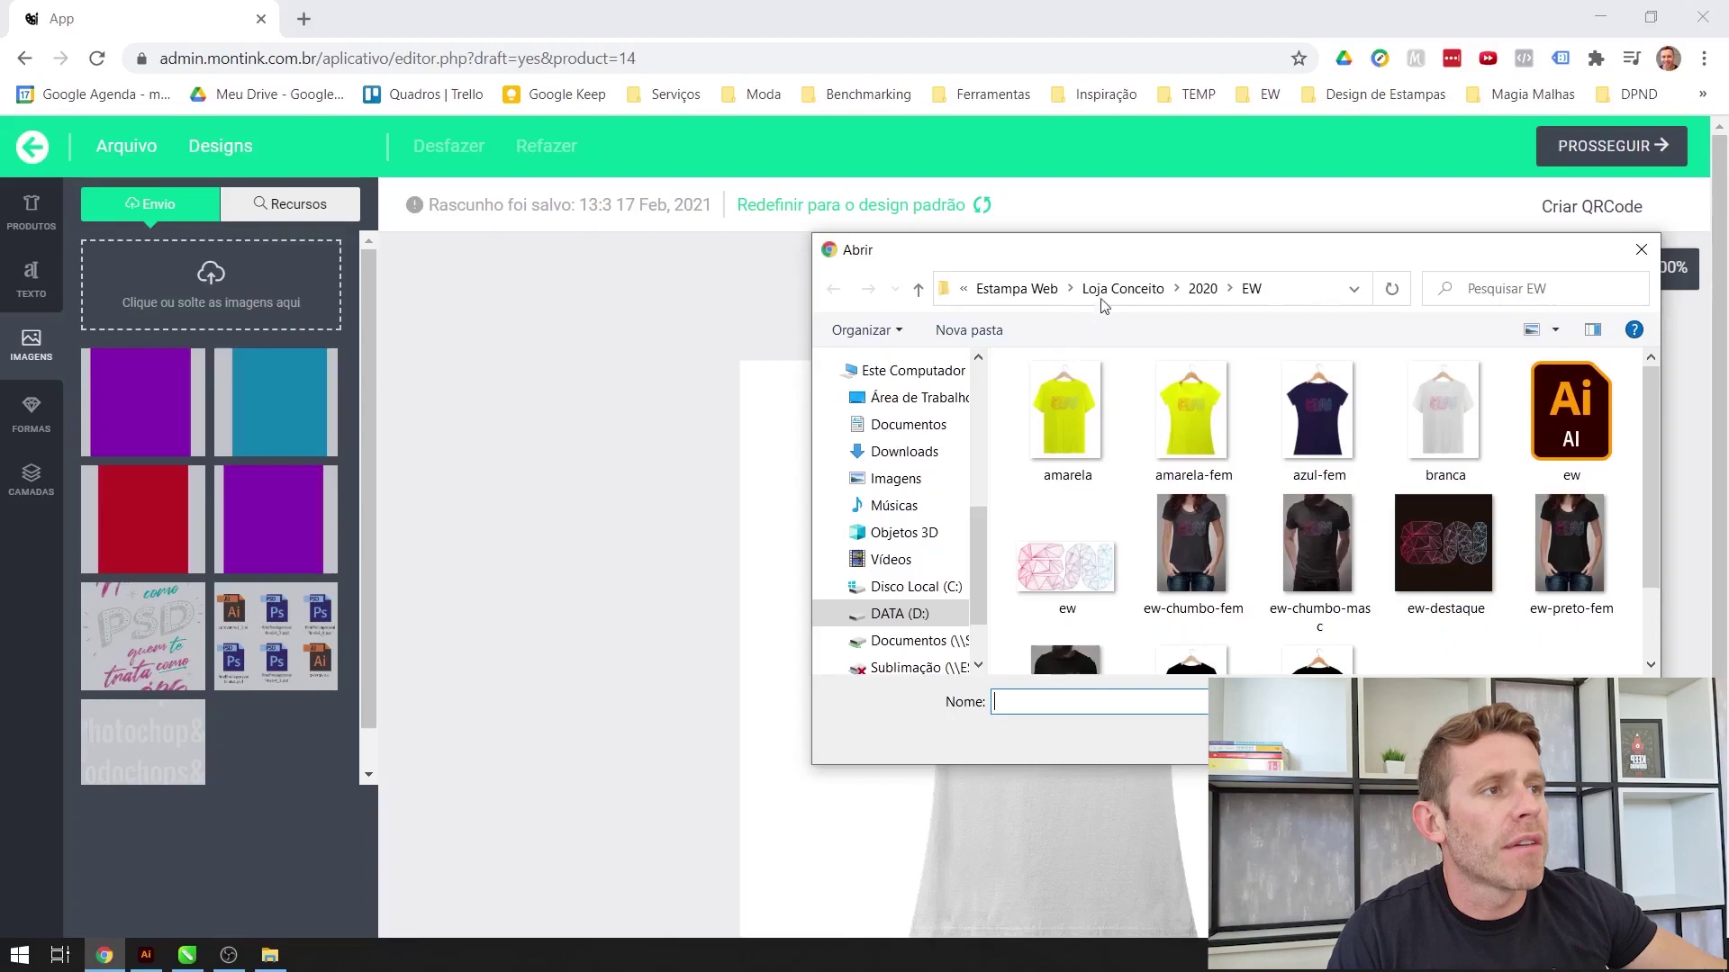
click(905, 397)
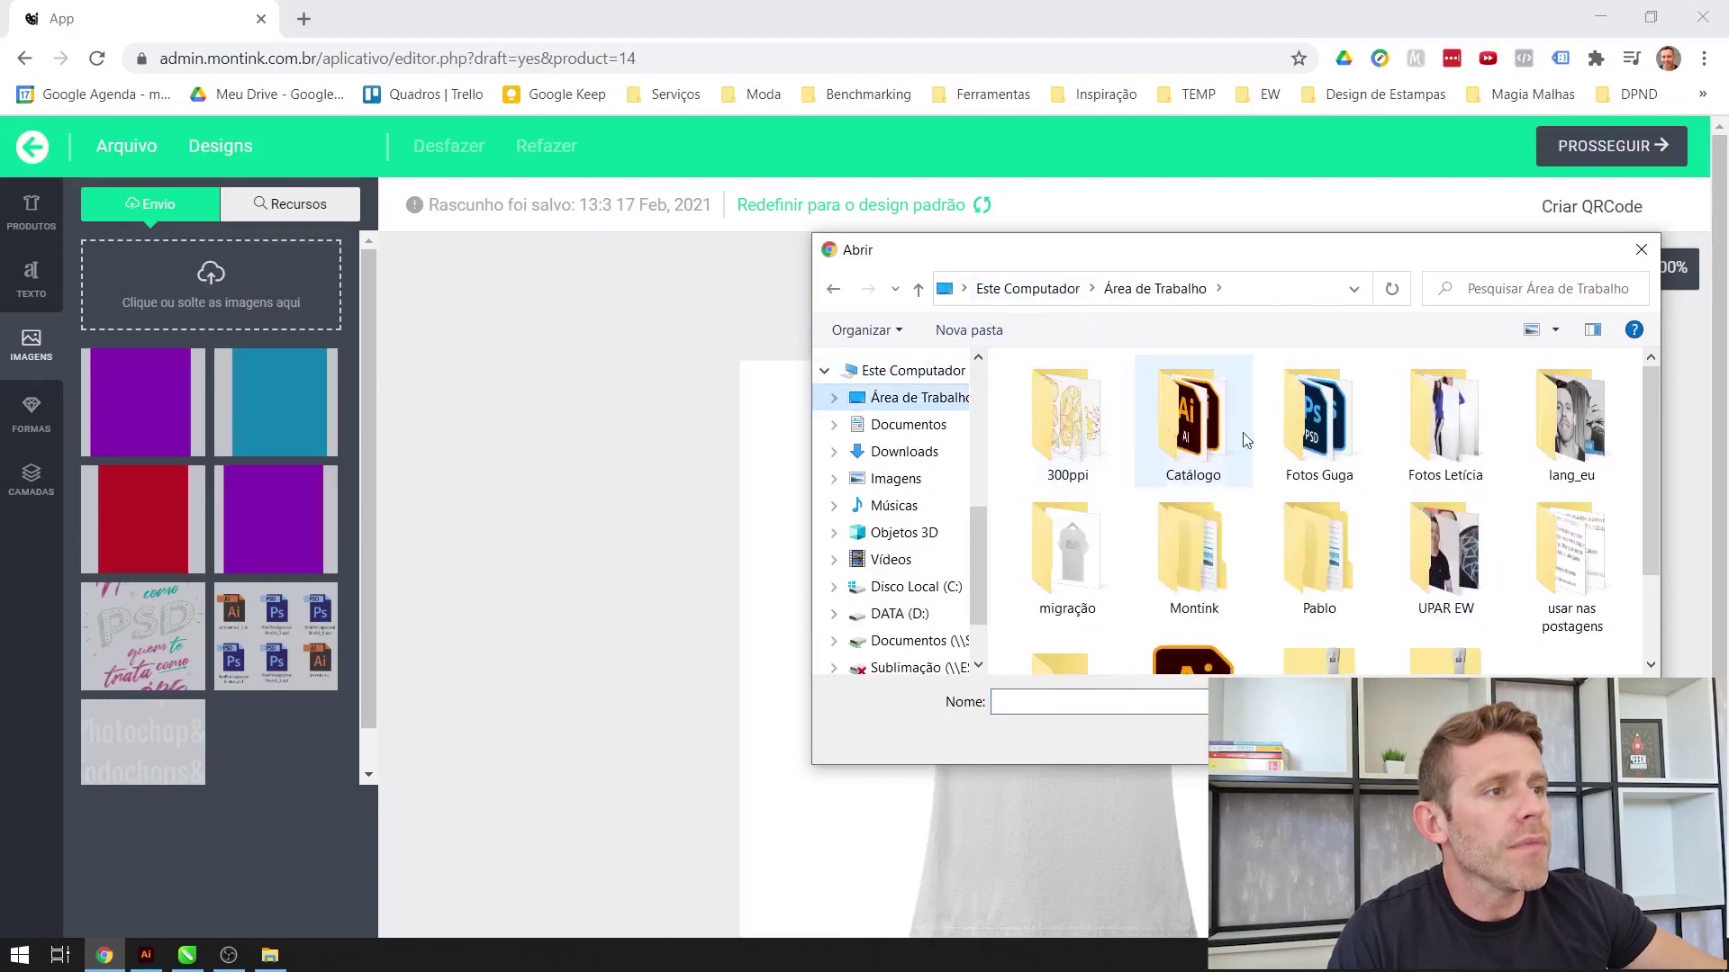
scroll(1351, 468, down, 1)
click(1232, 475)
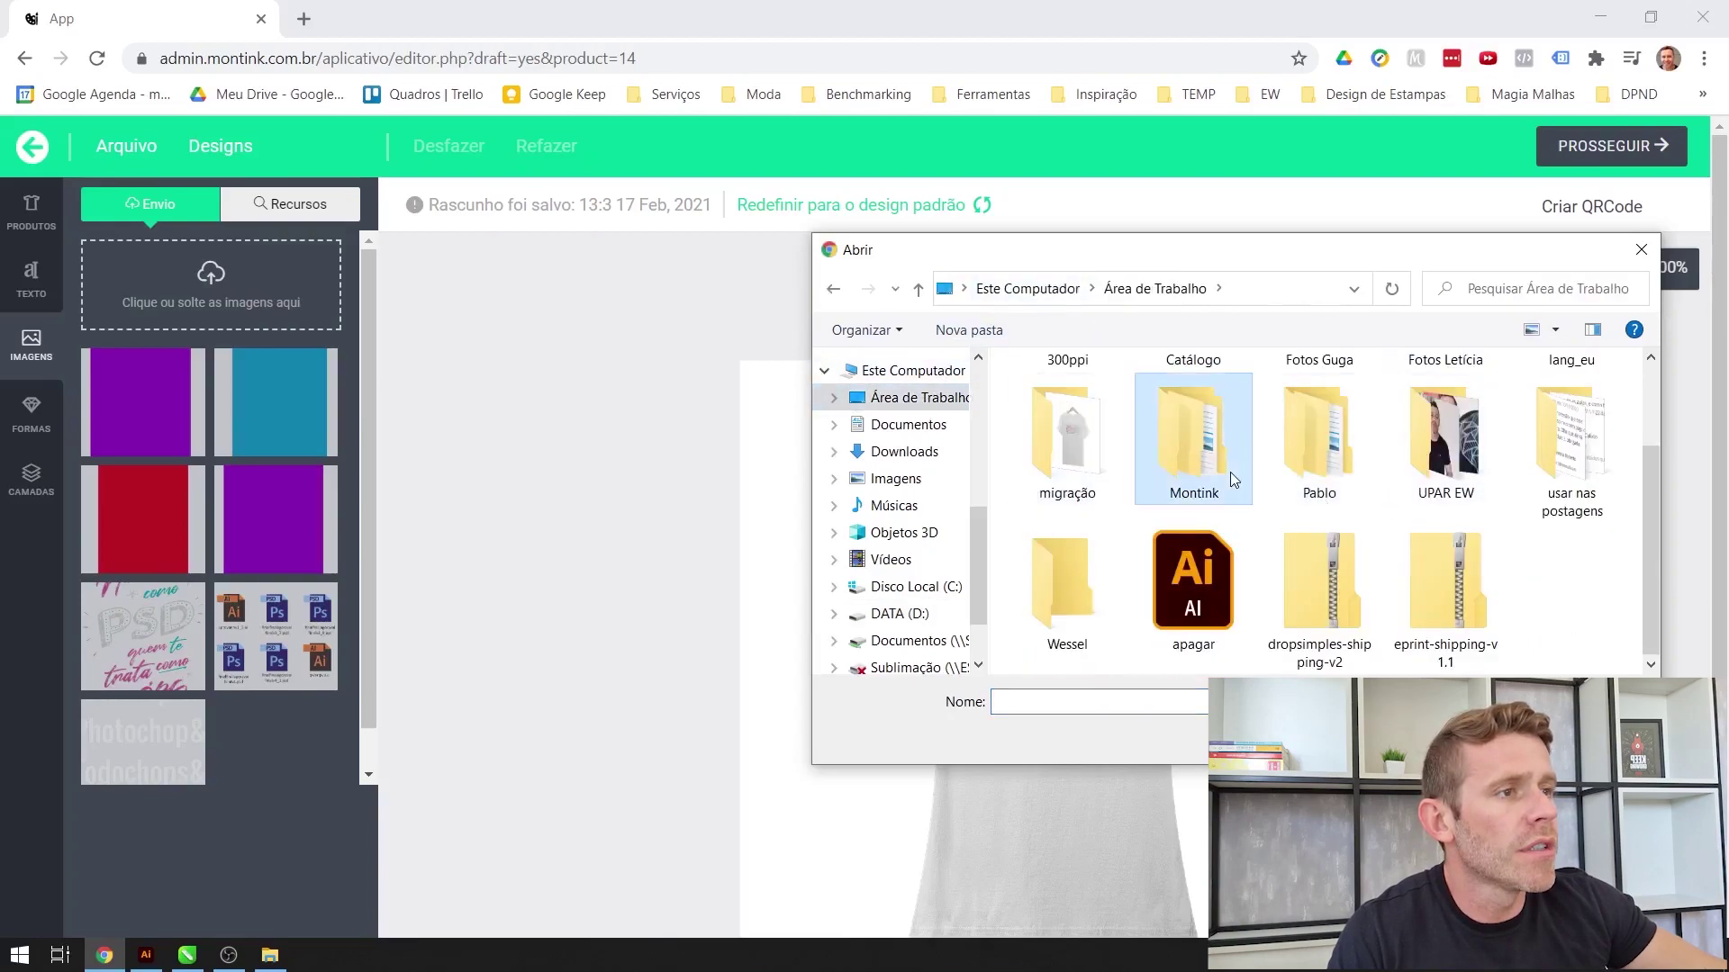
double_click(1230, 472)
double_click(1060, 402)
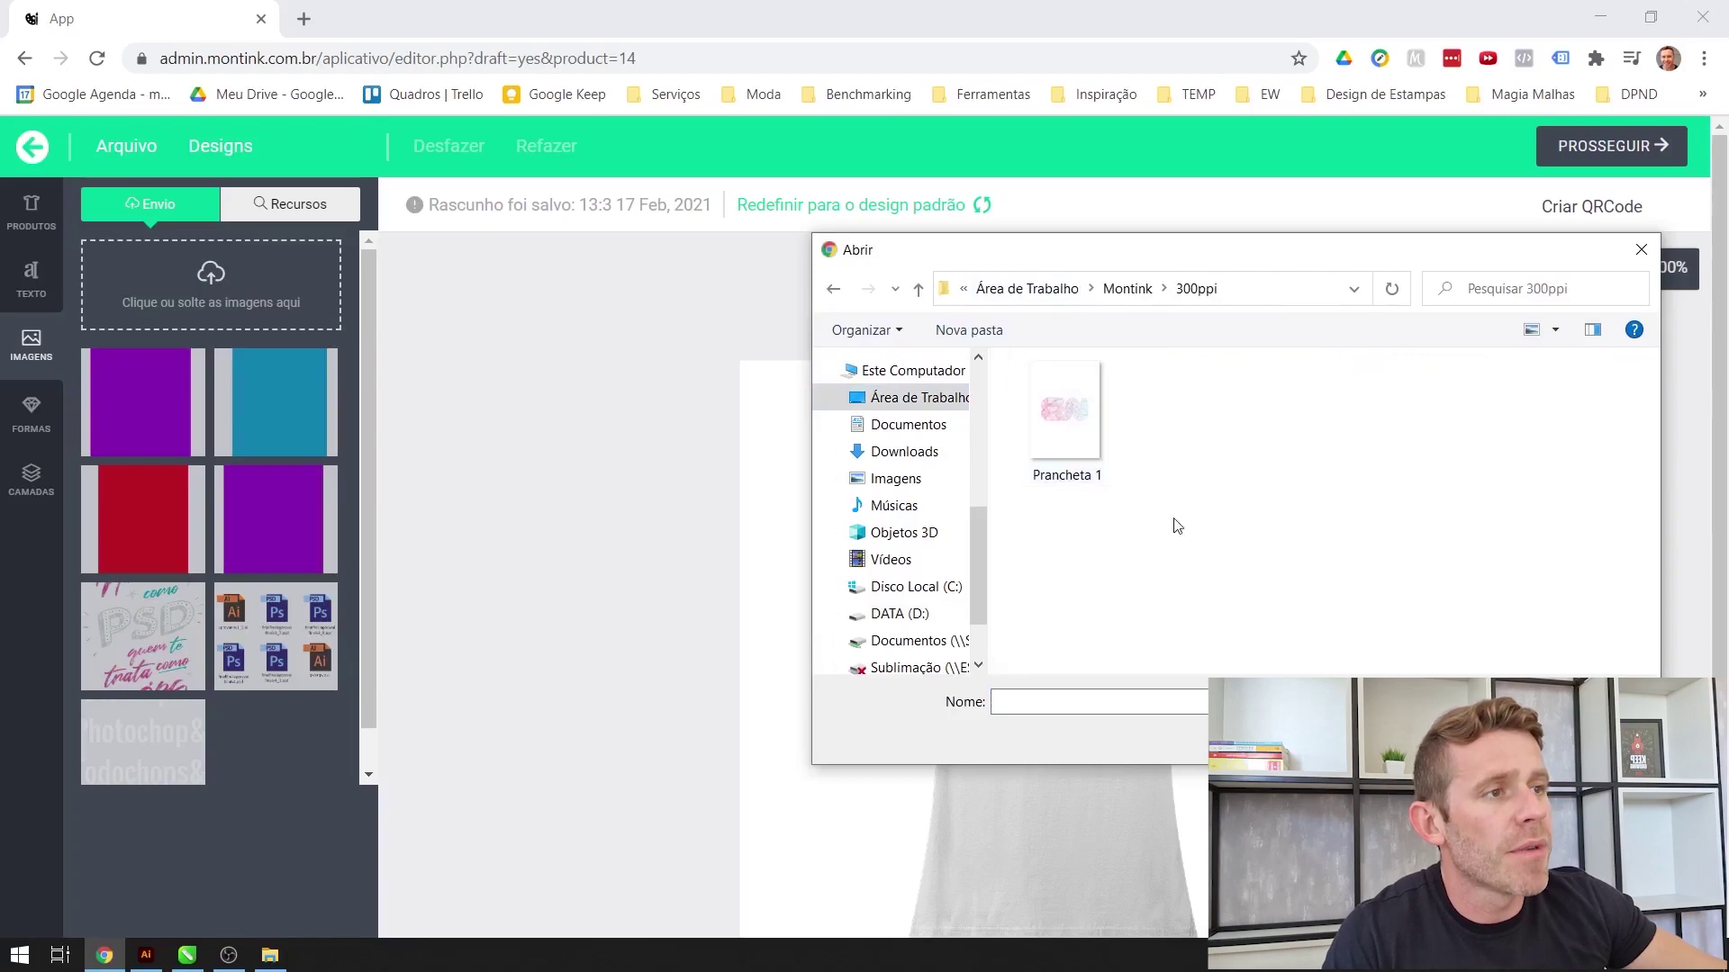
double_click(1075, 452)
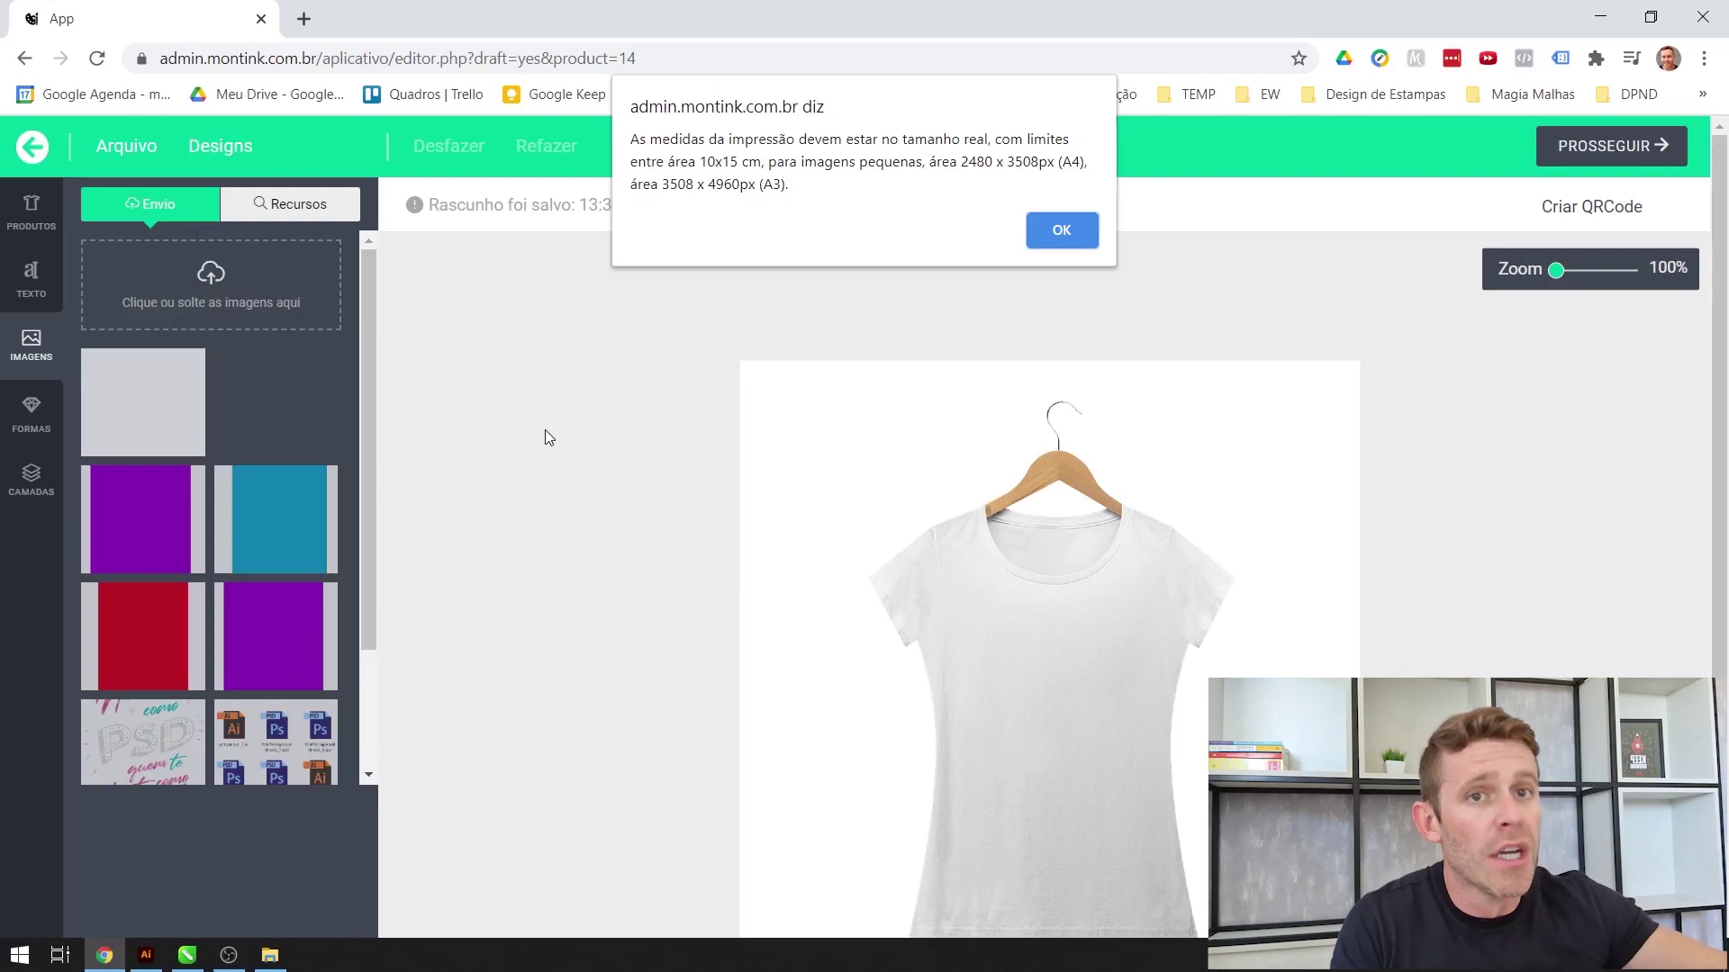
click(1061, 227)
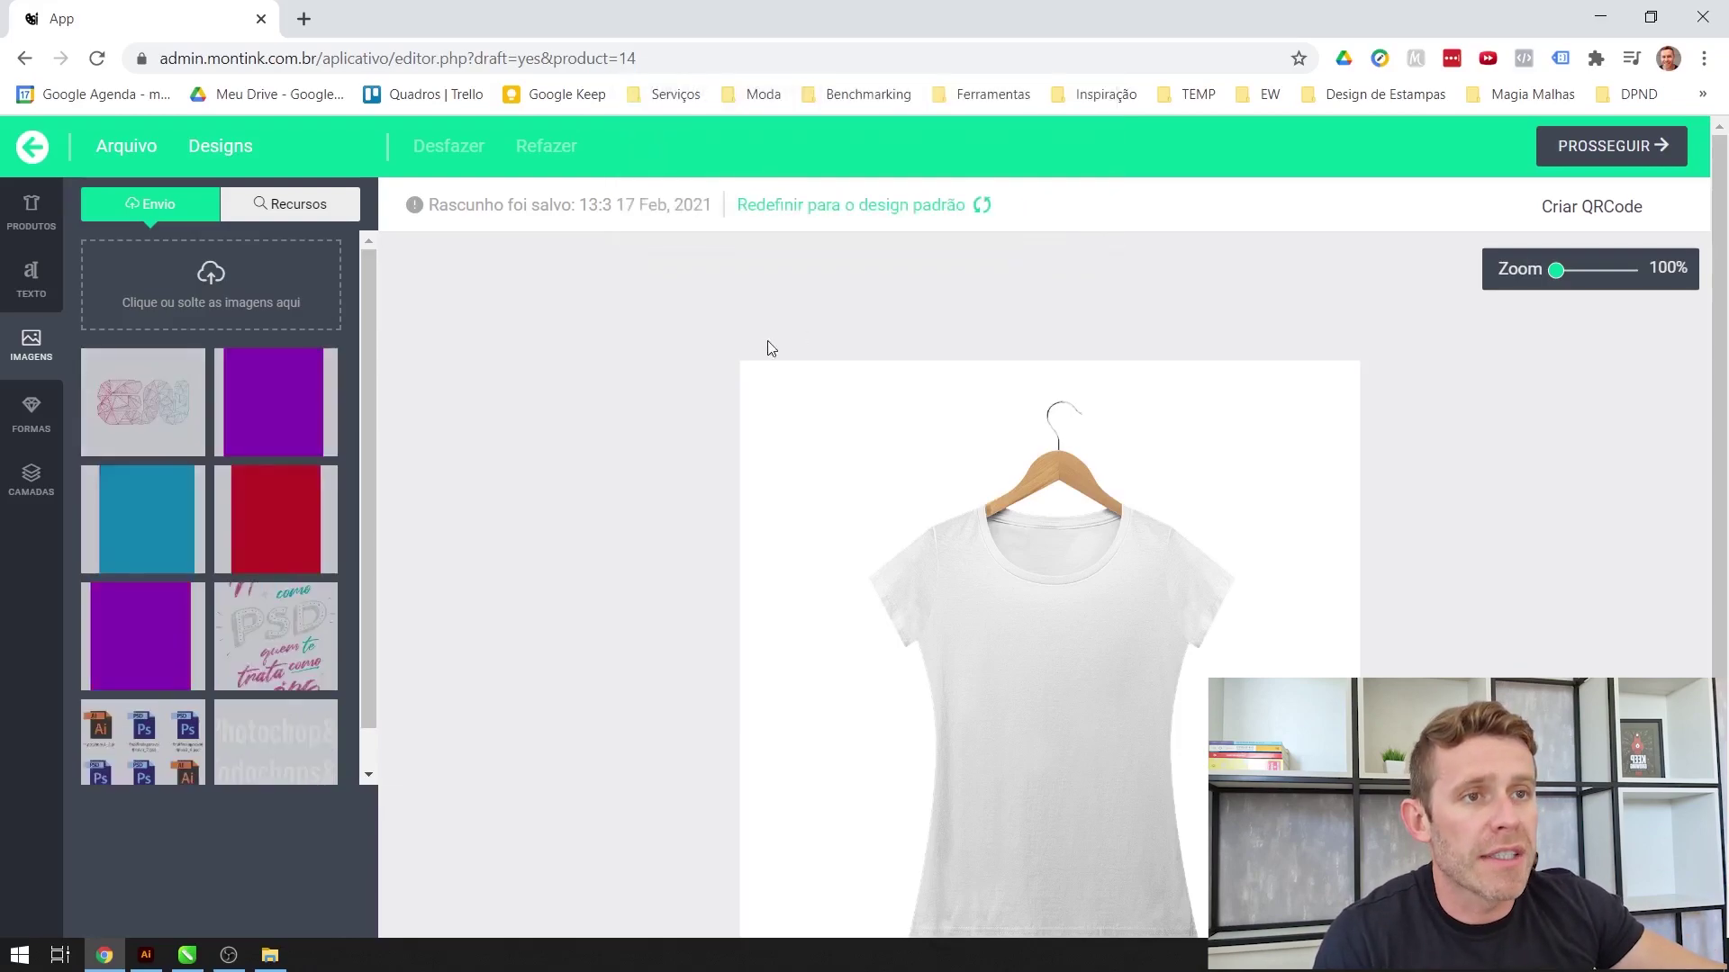
- Switch to Illustrator and crop the artboard closely around the logo on all four sides, about 104 mm high
click(145, 954)
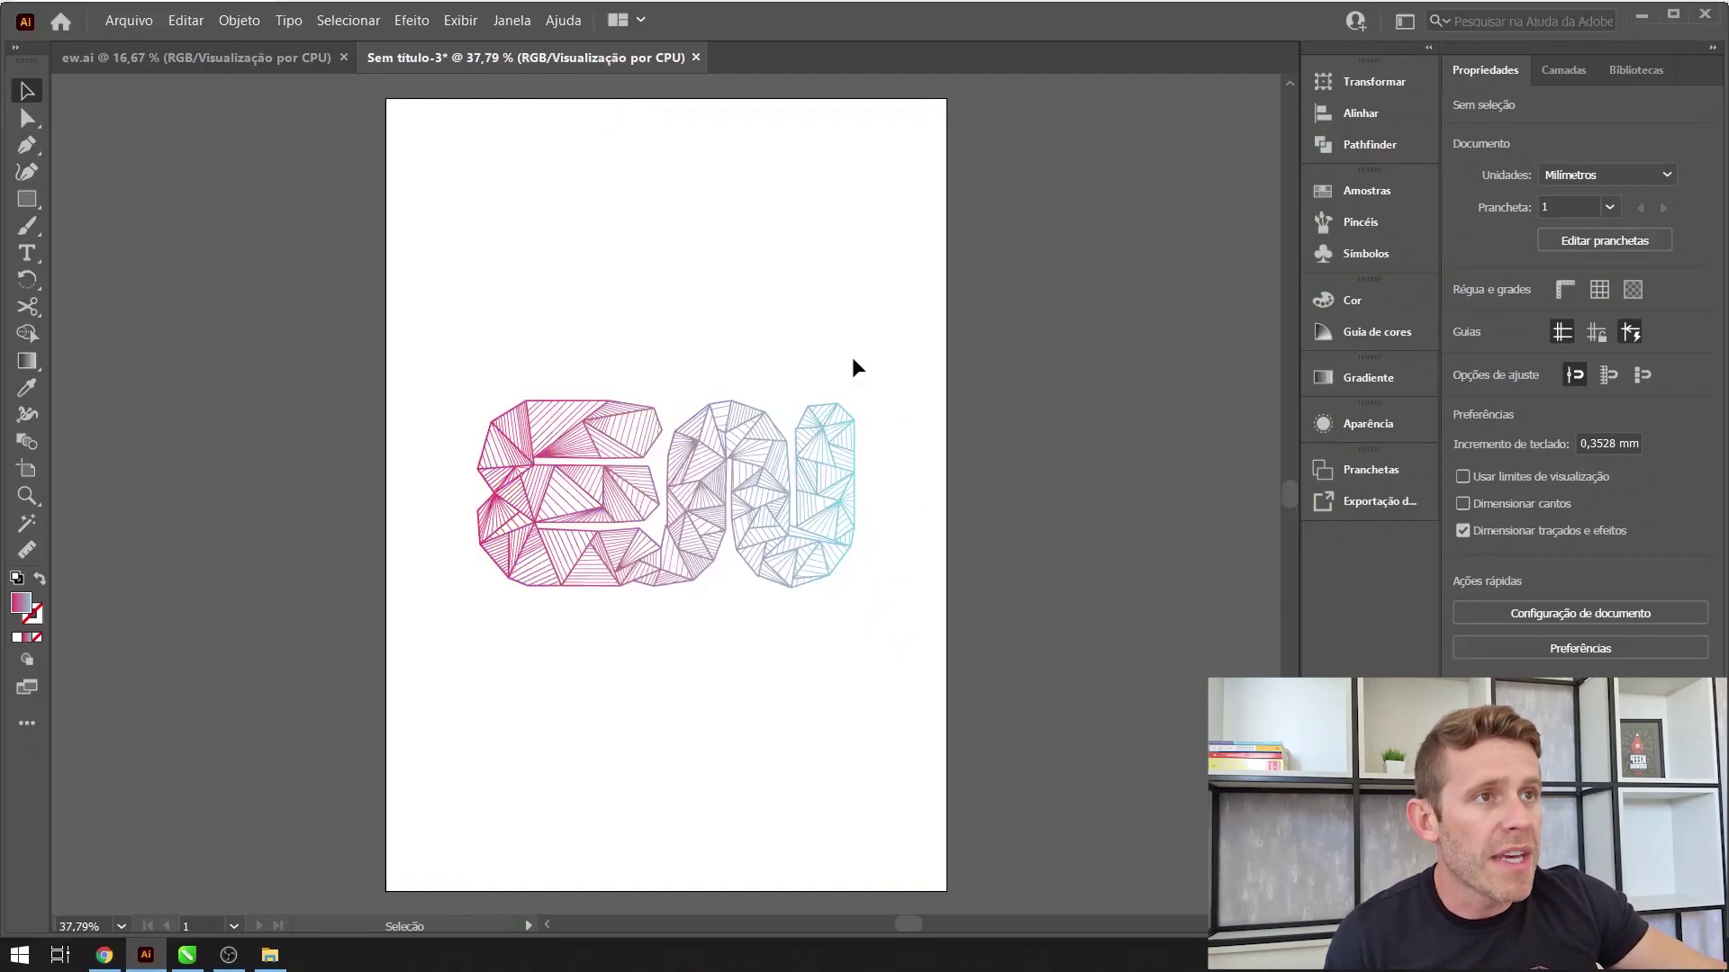
click(38, 458)
drag(670, 99, 661, 393)
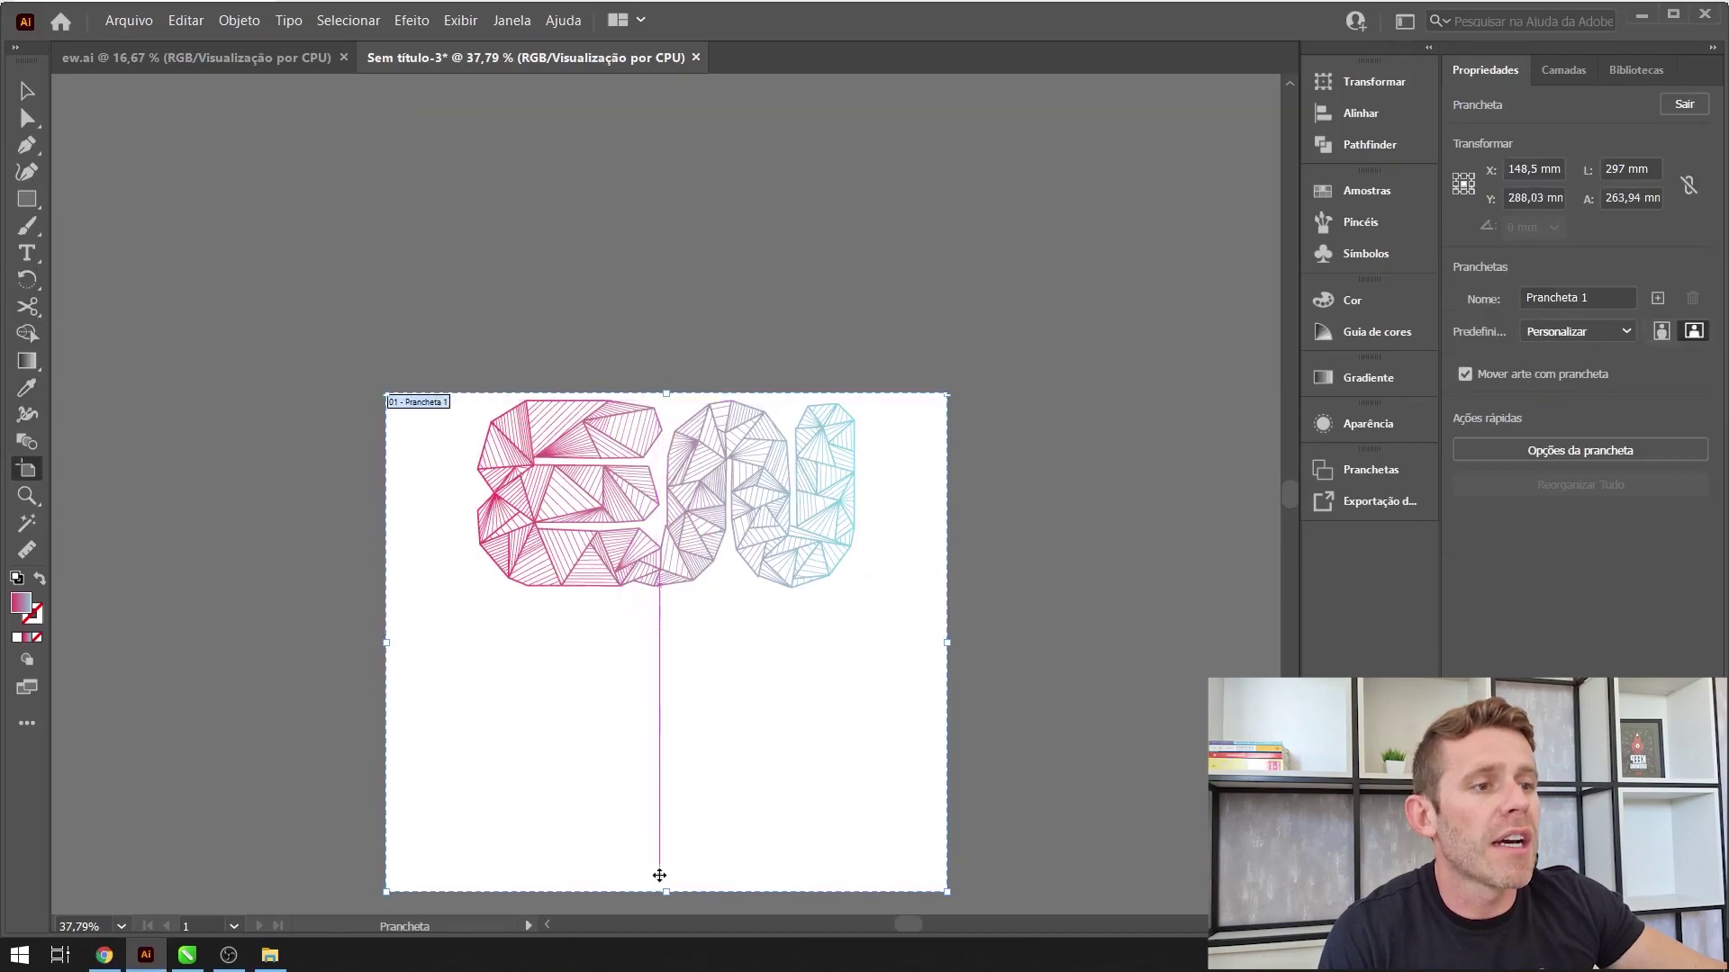
drag(666, 892, 688, 591)
drag(946, 492, 863, 493)
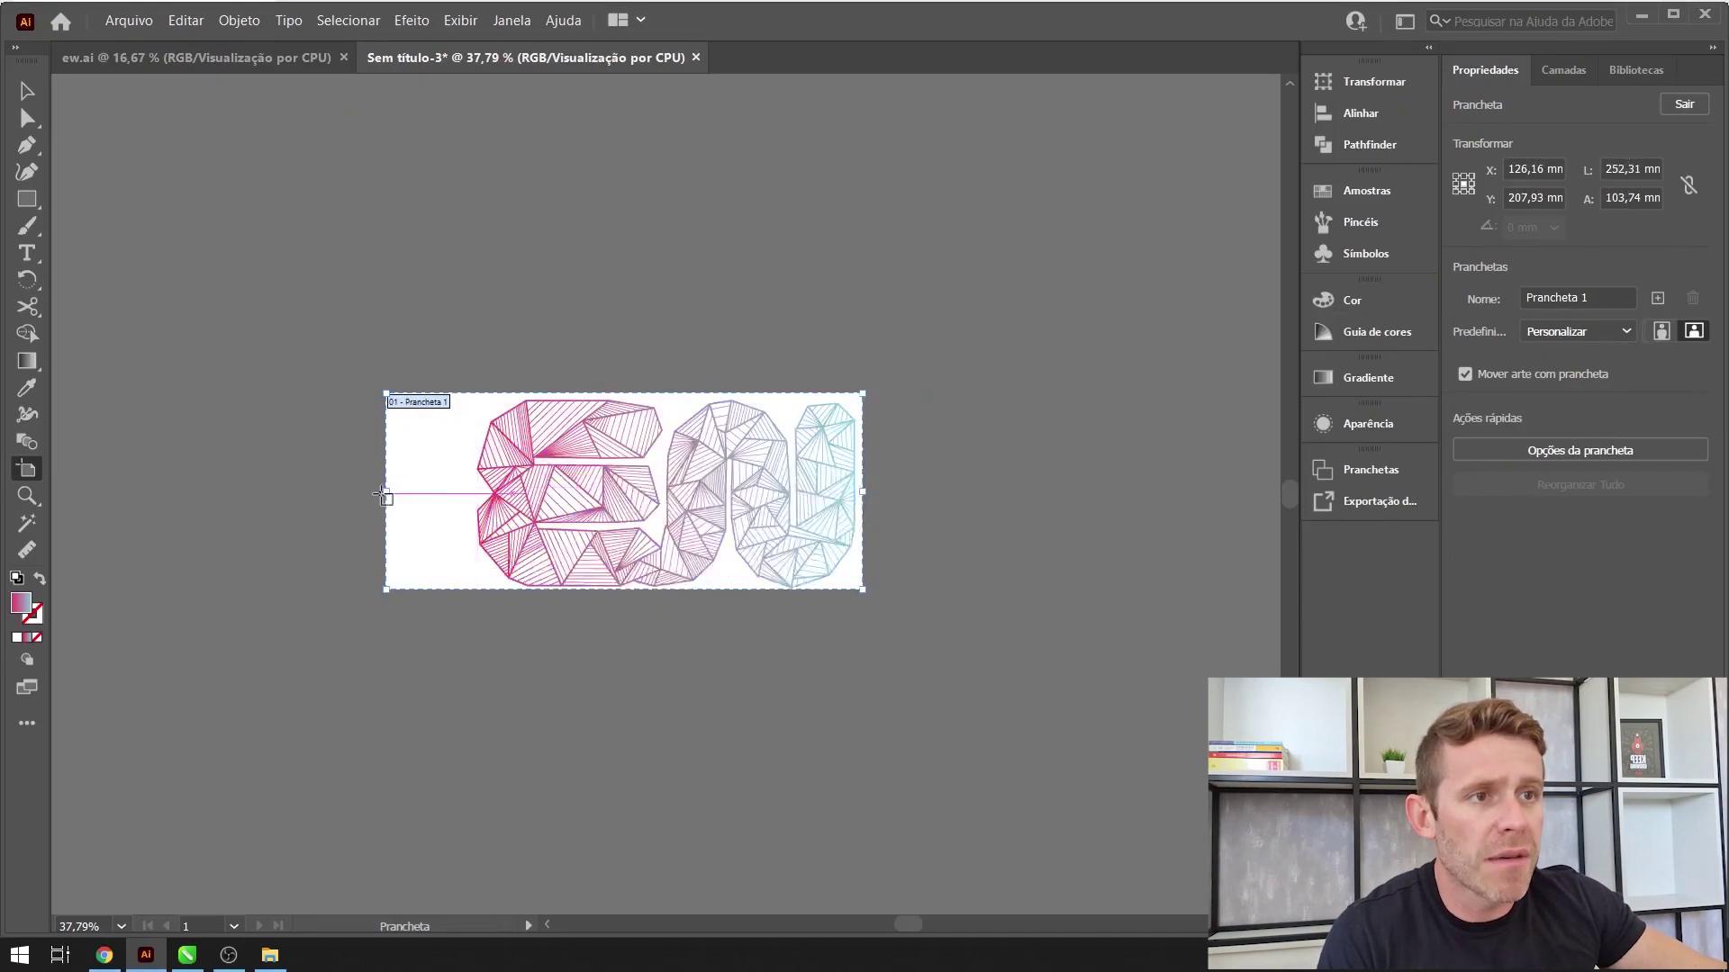
drag(386, 494, 474, 492)
key(Escape)
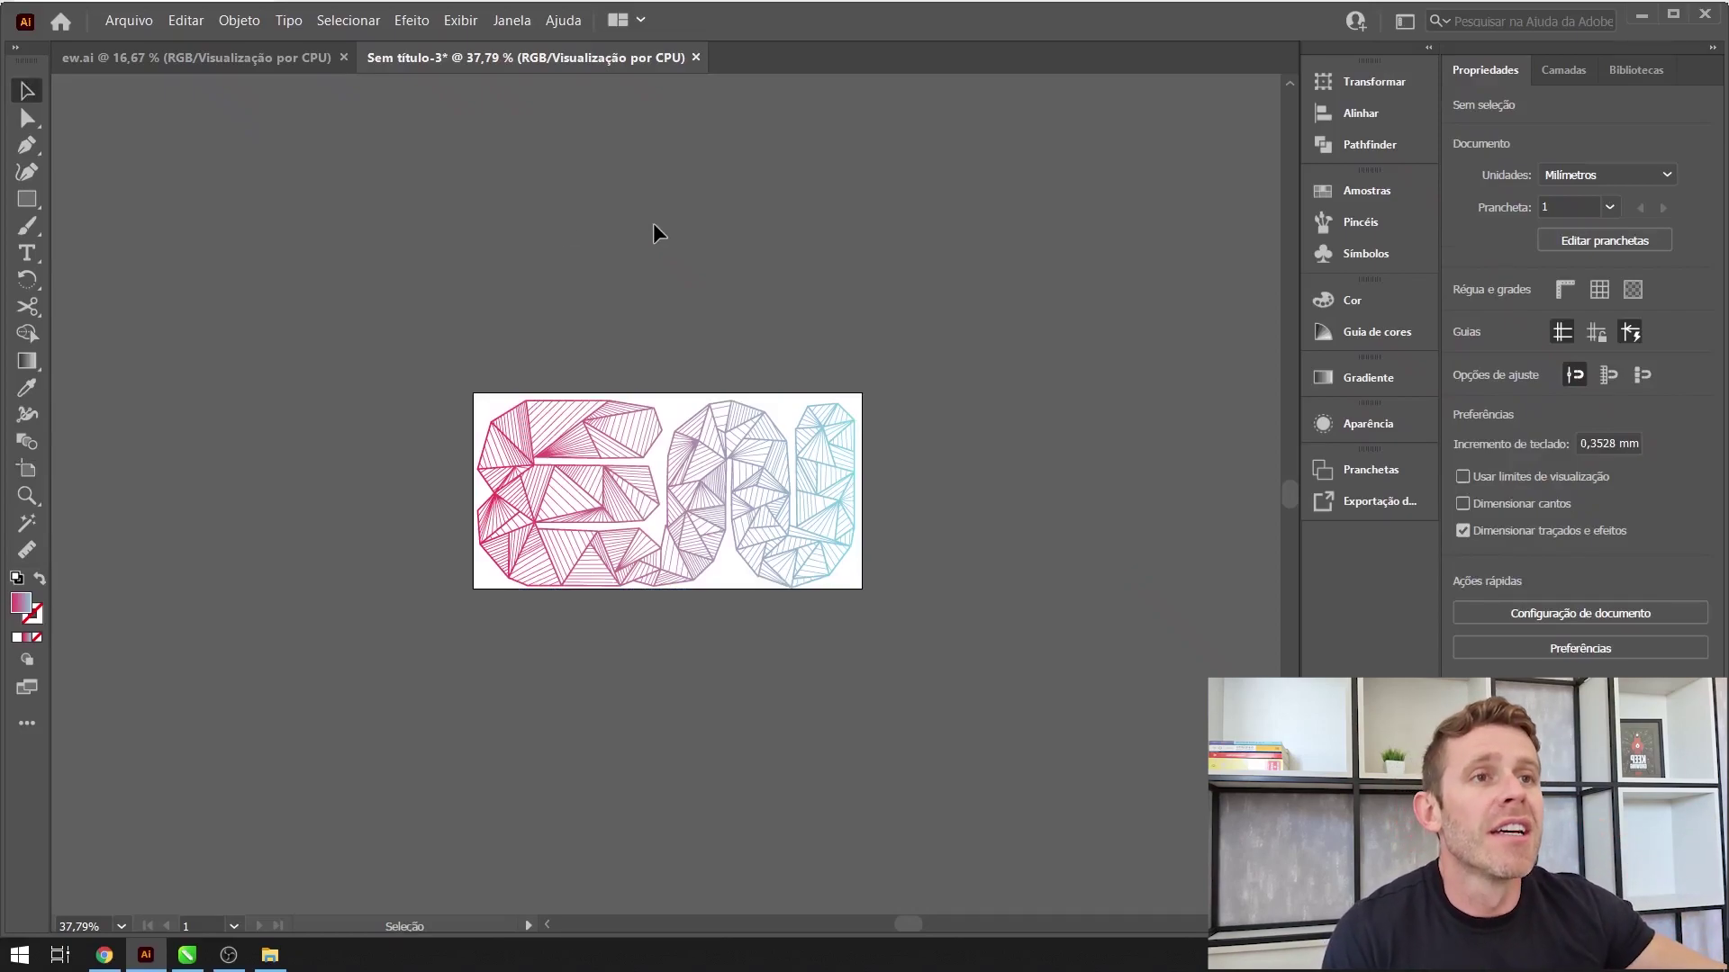
- Export the cropped artboard for screens as a 300 ppi PNG, replacing the existing Prancheta 1.png
click(128, 20)
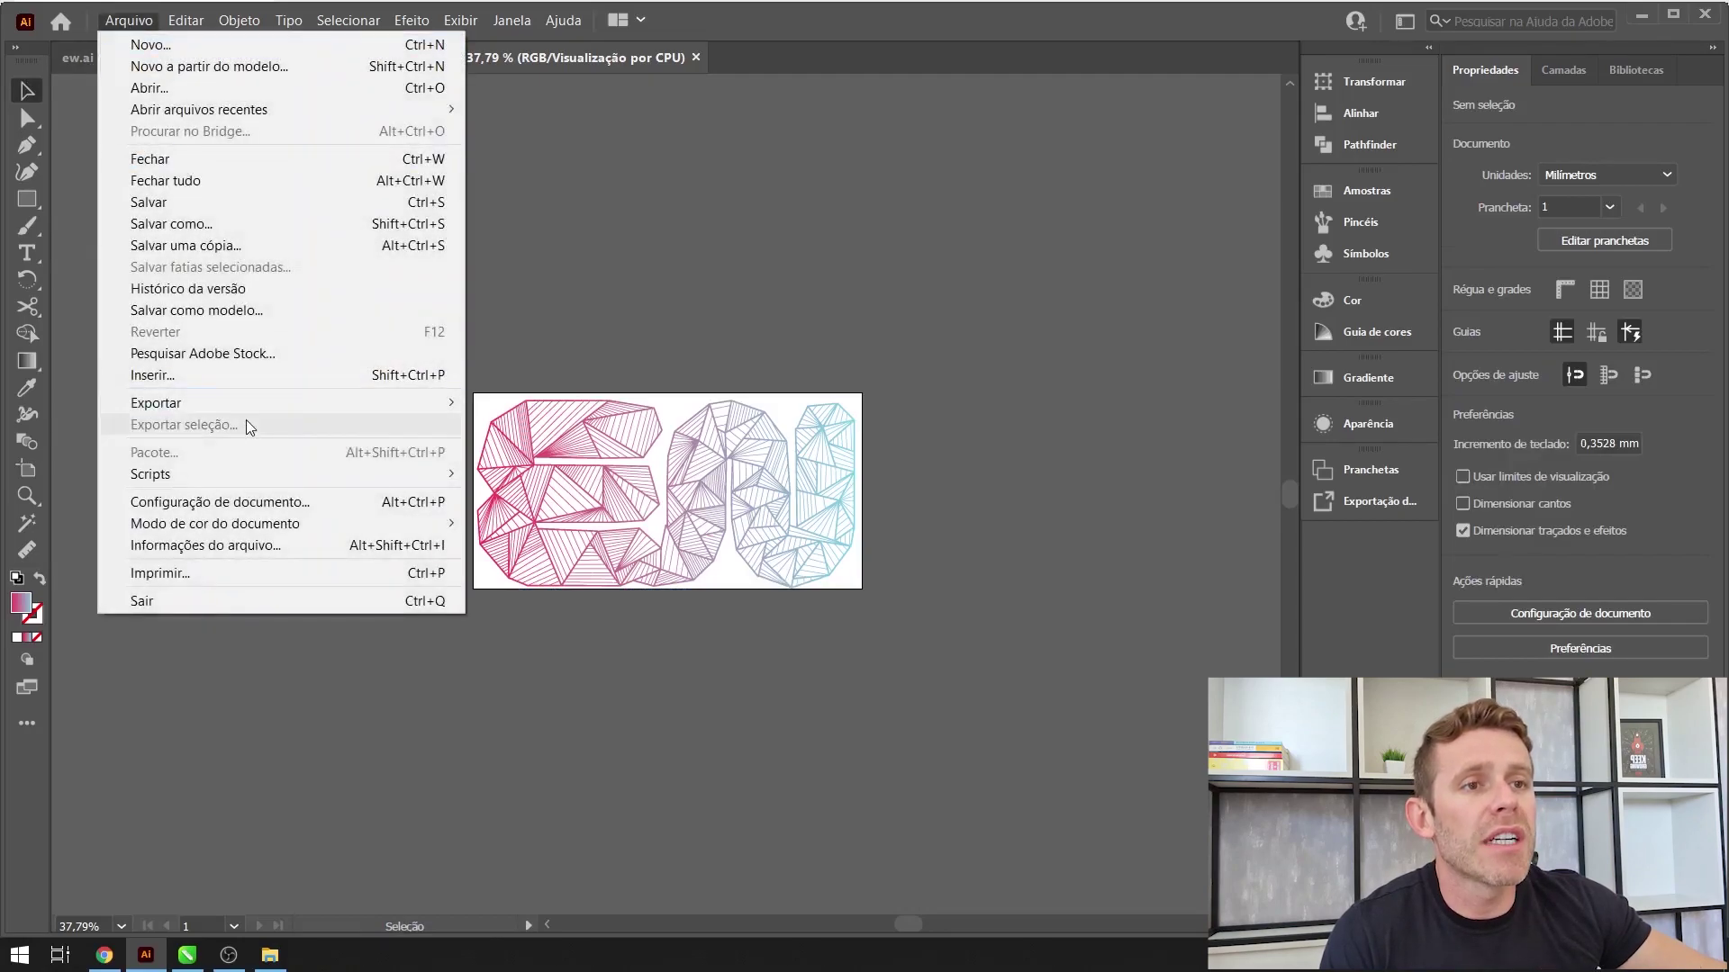
mouse_move(258, 409)
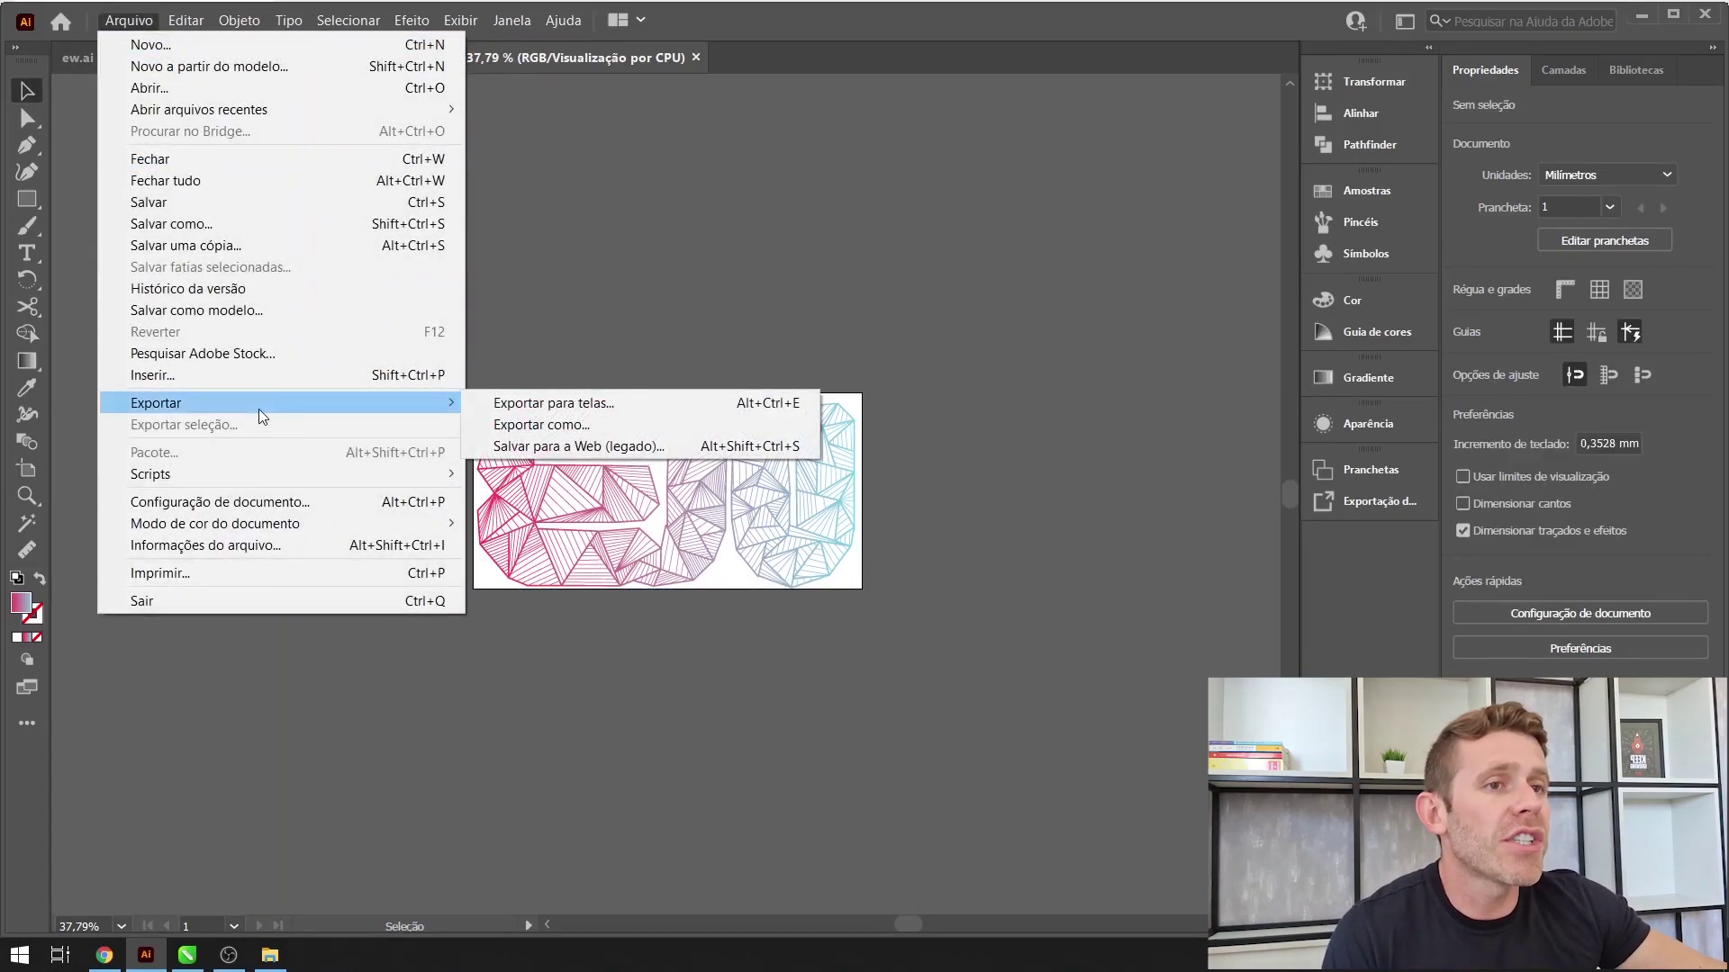
click(592, 403)
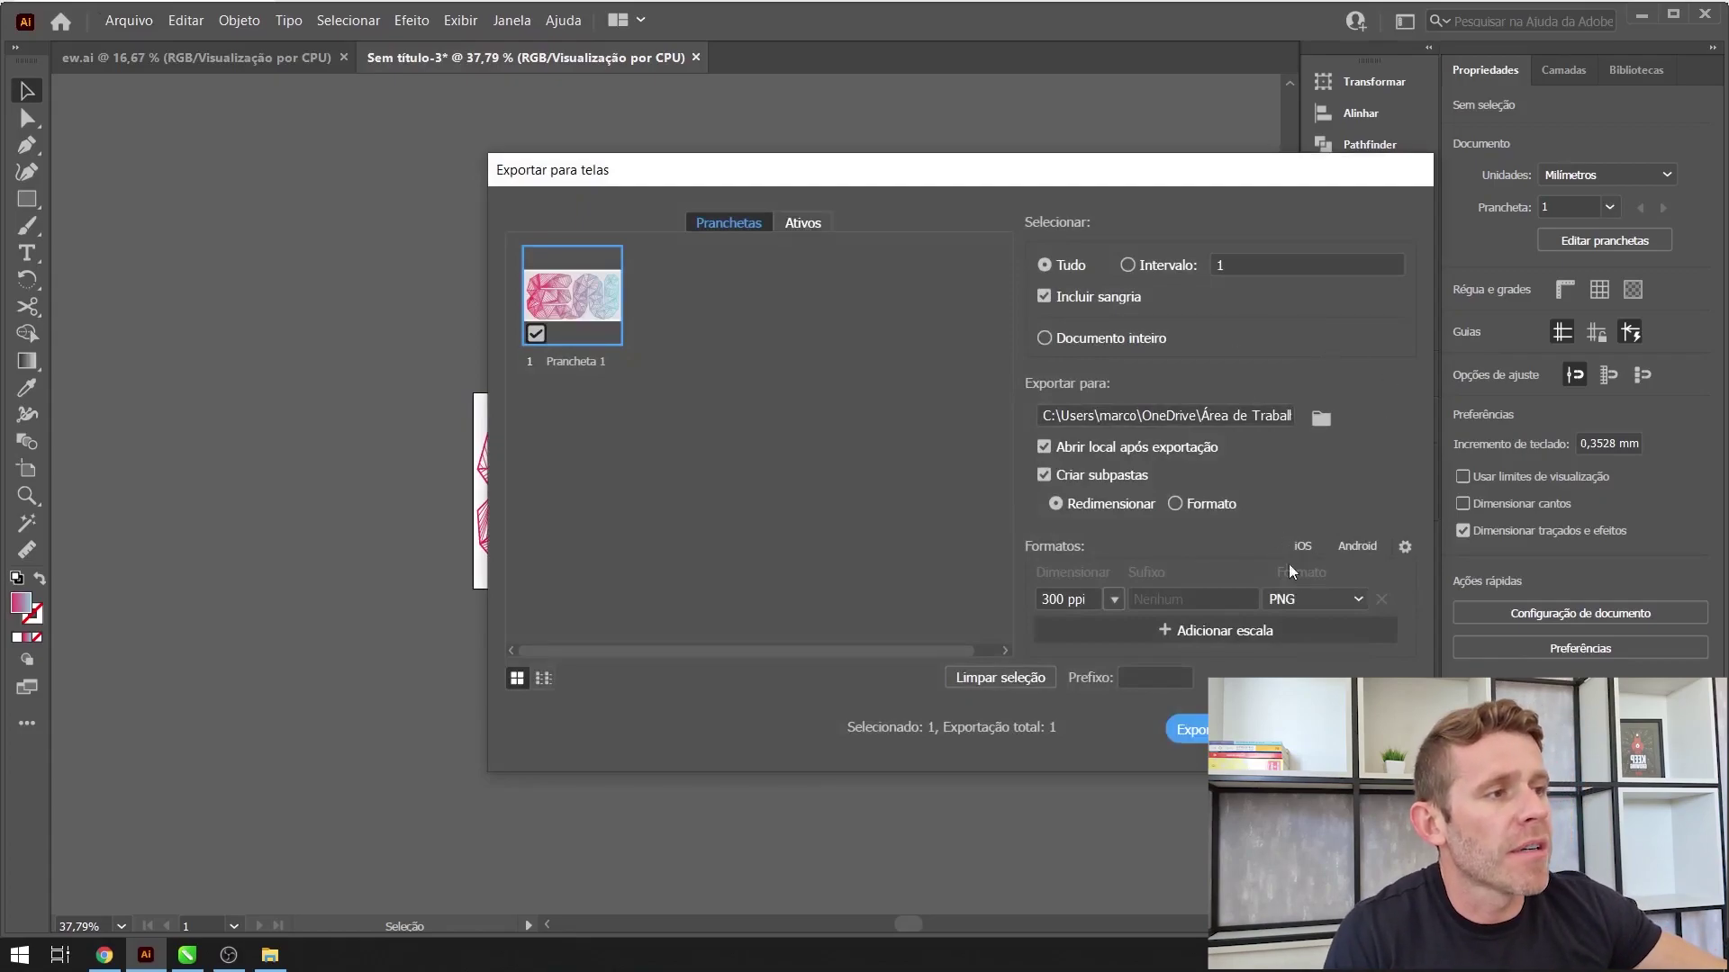
click(1188, 729)
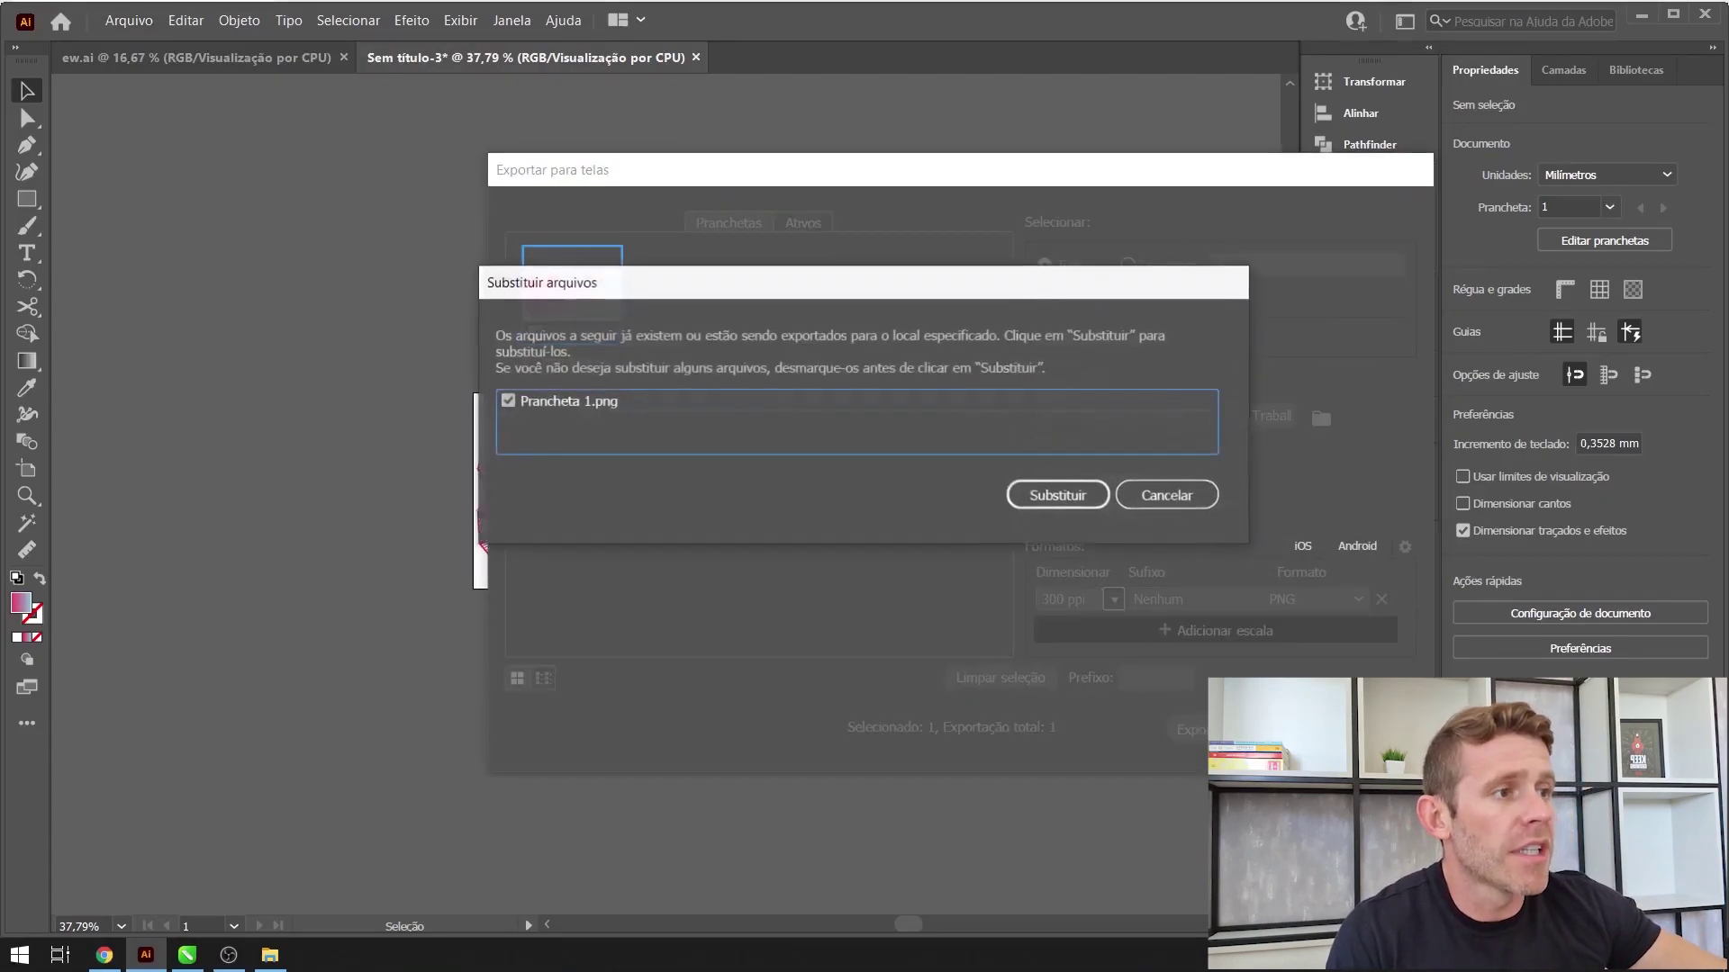
click(1046, 498)
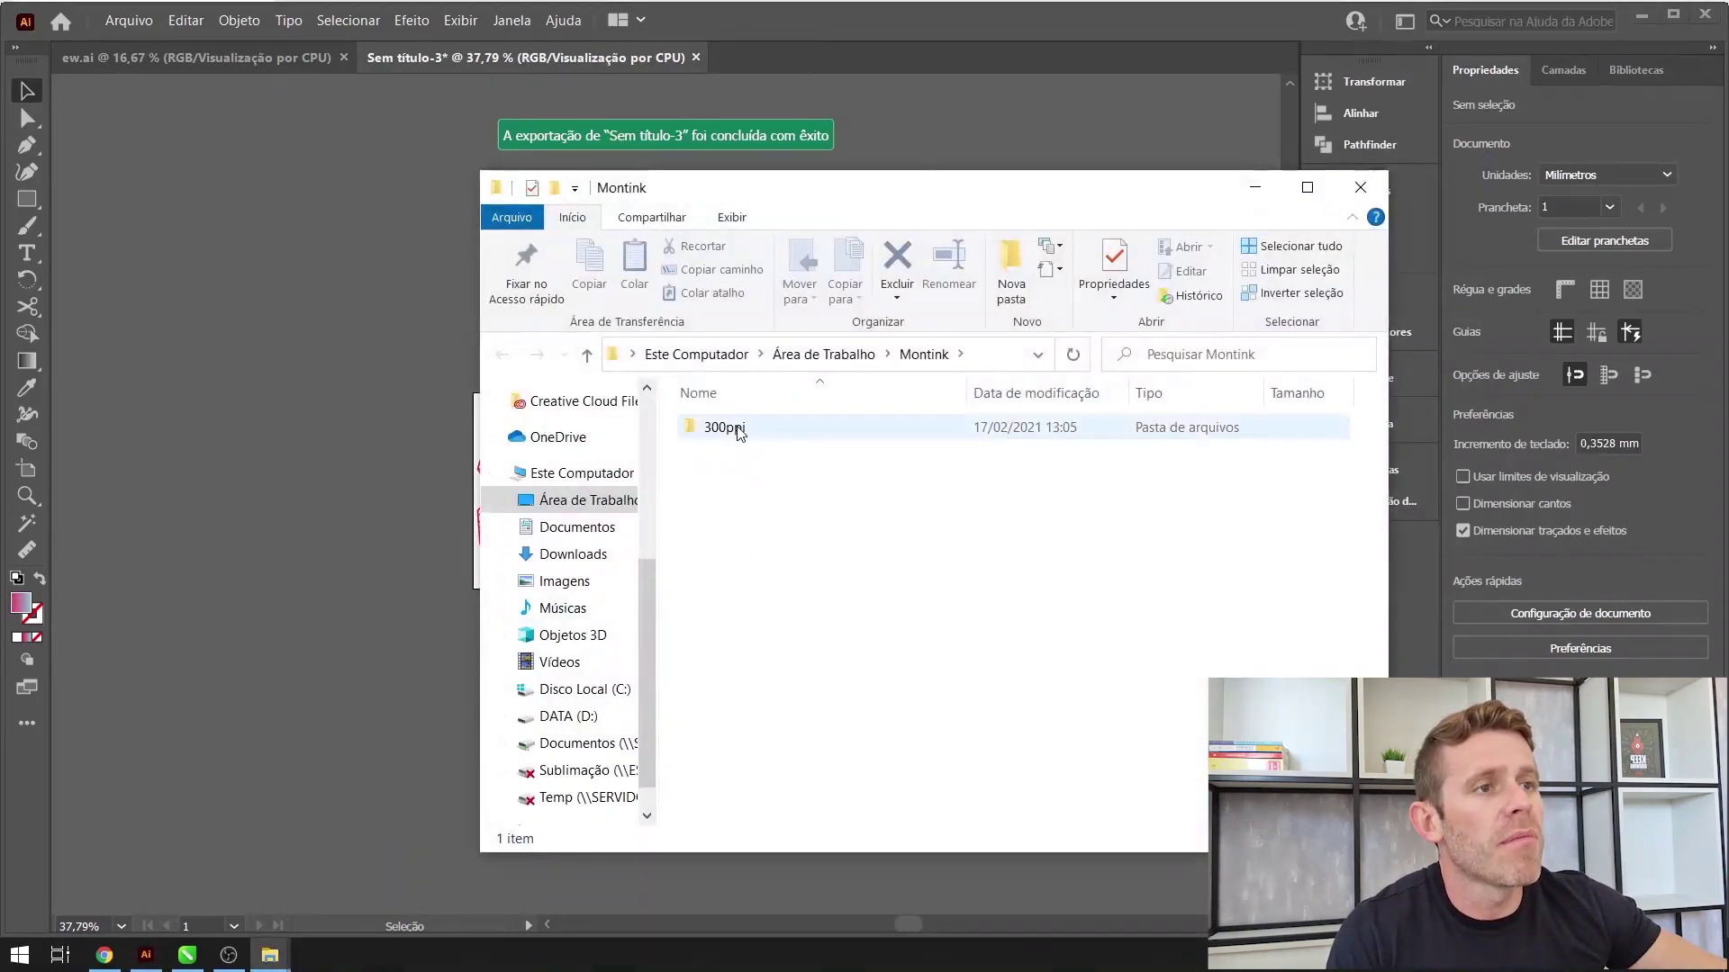
- View the newly exported Prancheta 1 image in the 300ppi folder and close the viewer
double_click(738, 433)
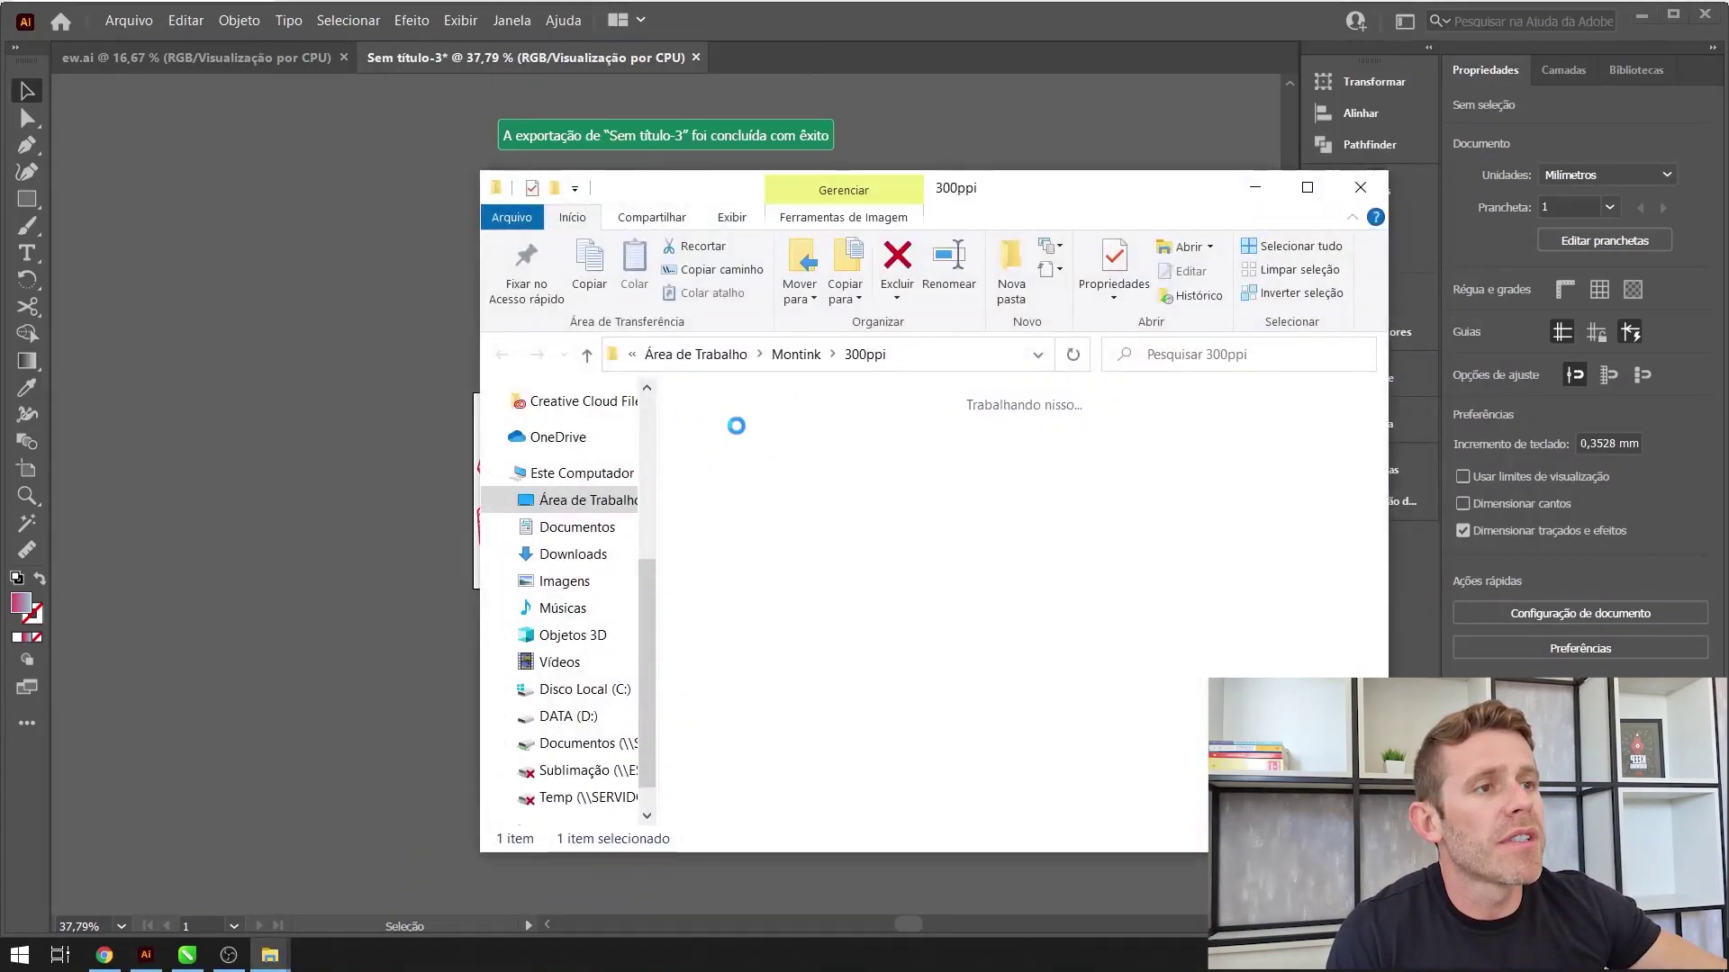
double_click(758, 475)
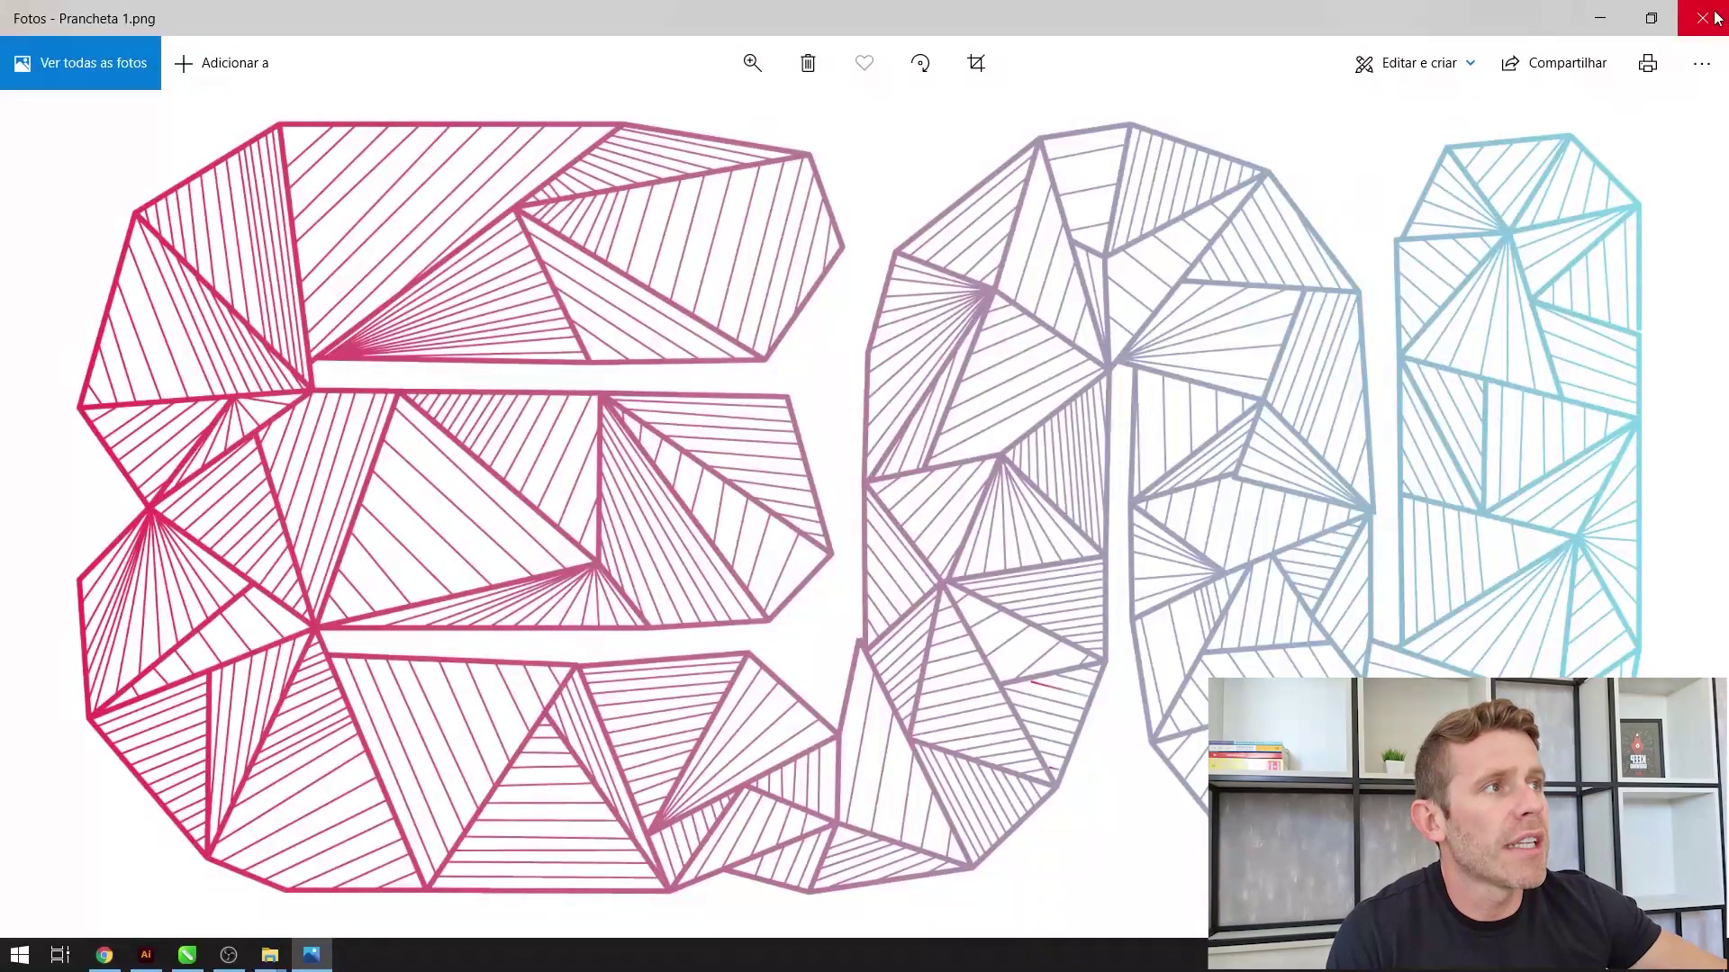
click(1701, 18)
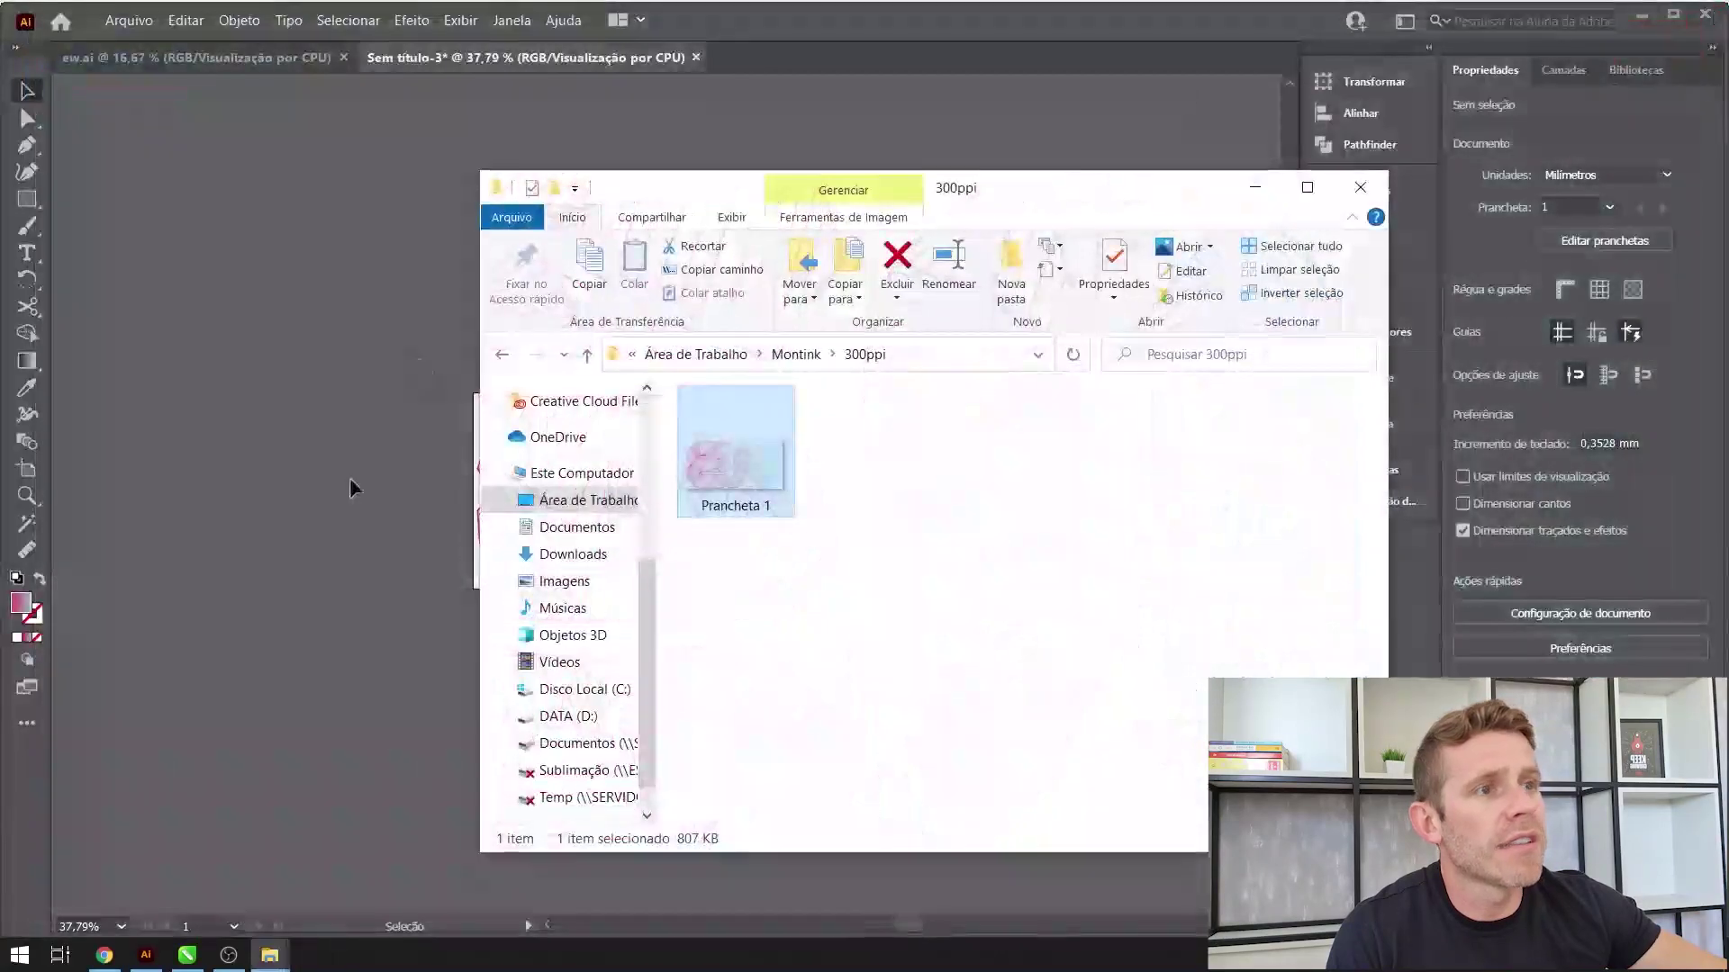
- Switch to the Montink editor in Chrome and try to upload the cropped Prancheta 1 image
click(105, 954)
click(232, 286)
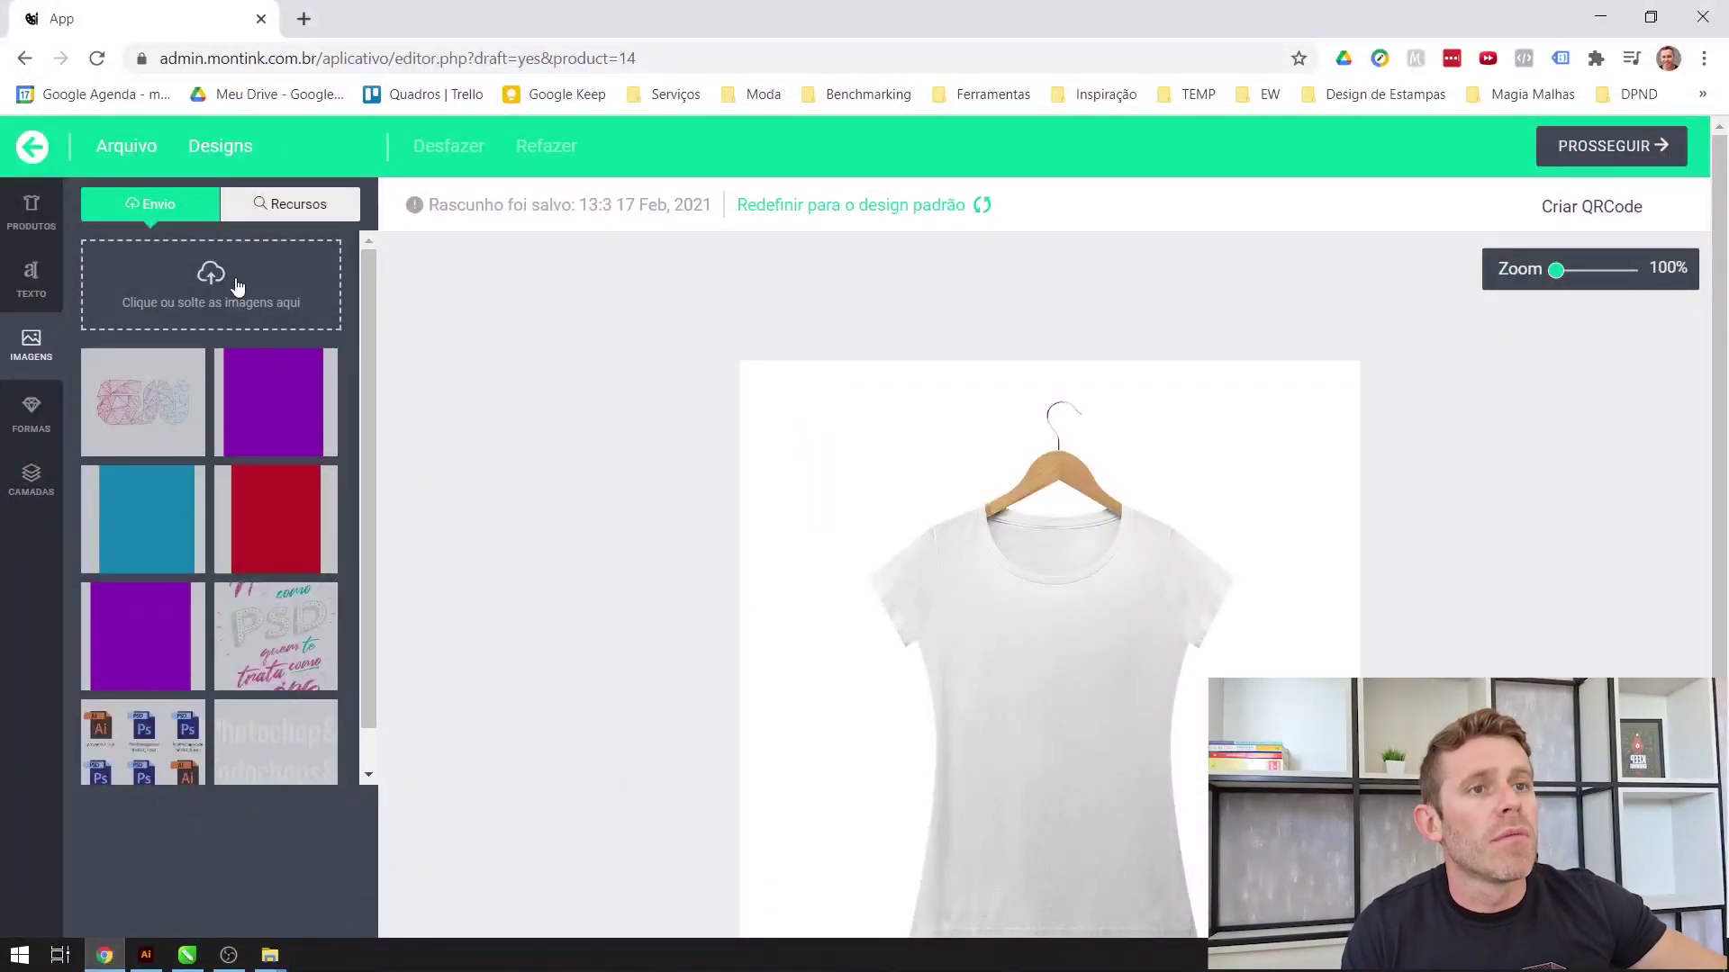
double_click(1083, 424)
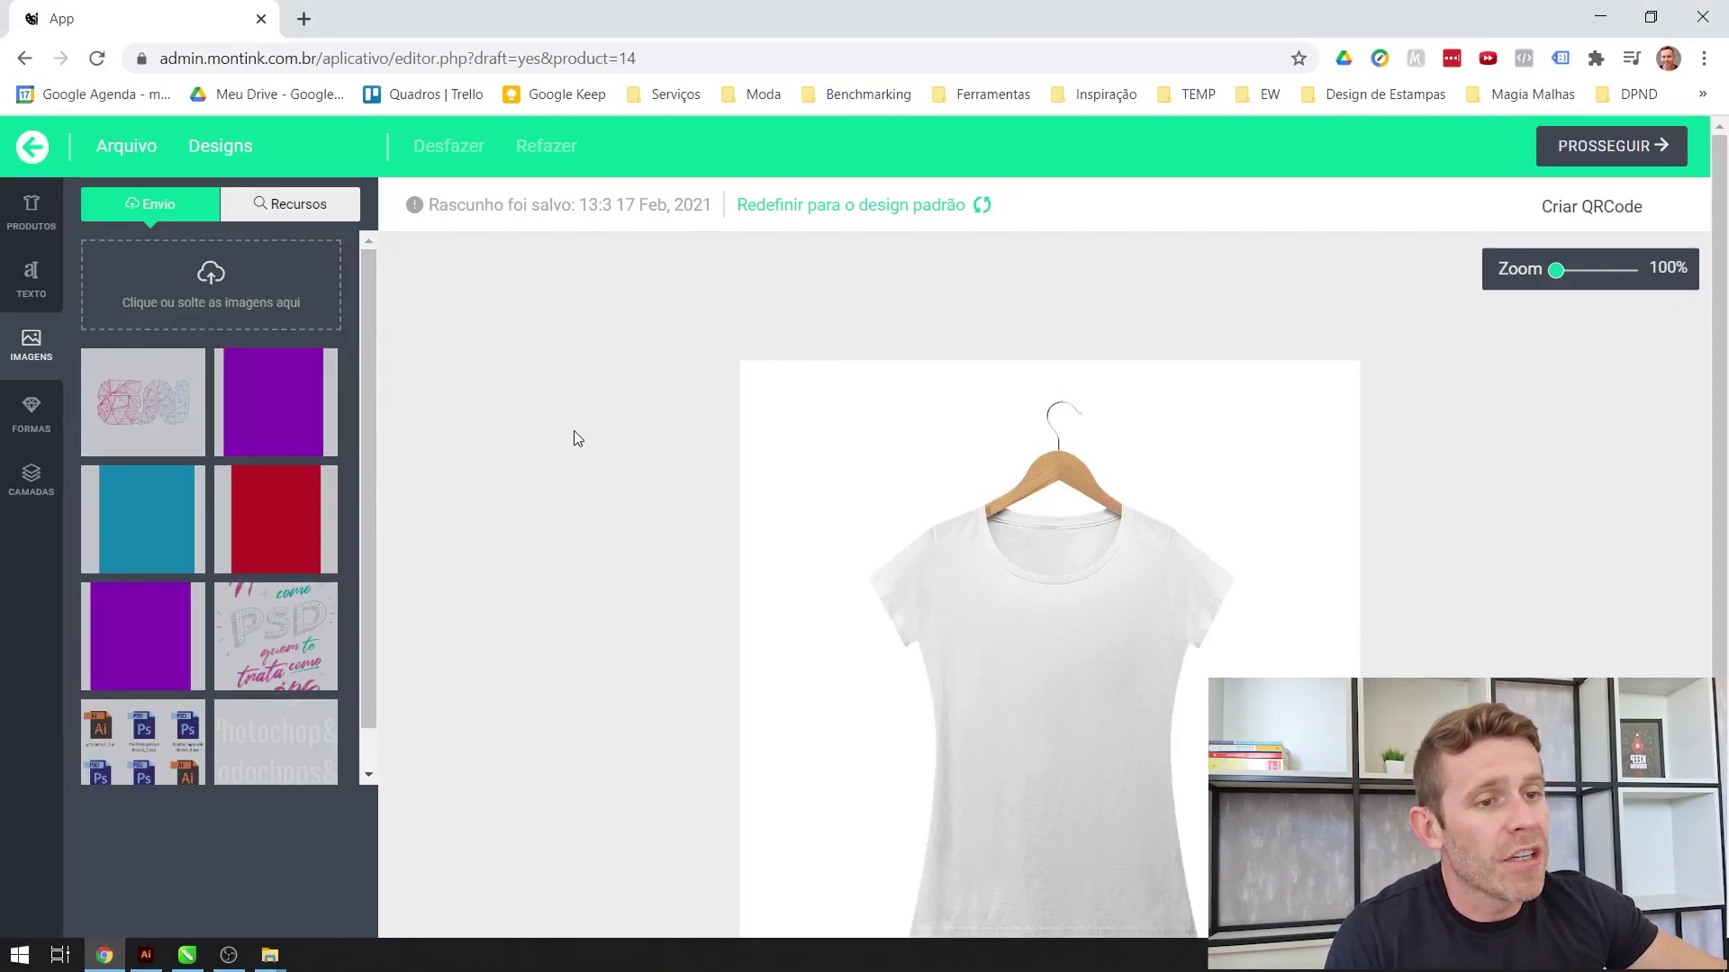
- Switch to the 300ppi folder in File Explorer and rename the exported image Prancheta 1 as Prancheta 2
click(270, 955)
click(385, 915)
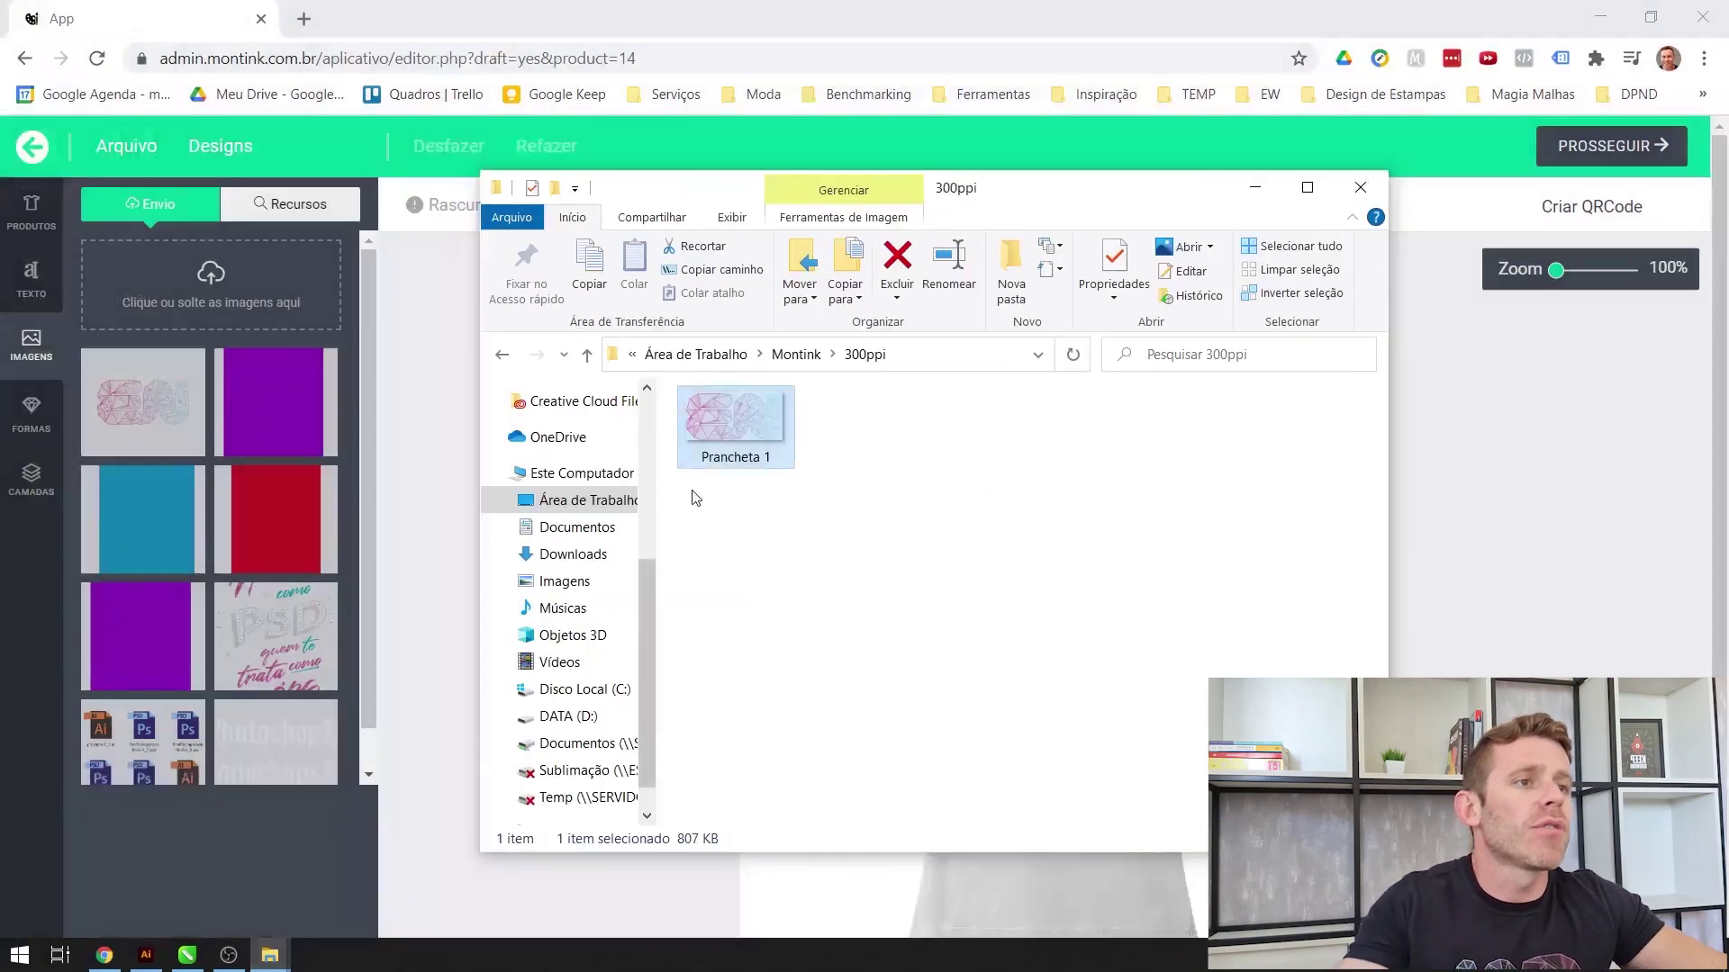
click(764, 458)
drag(765, 461, 797, 461)
key(Return)
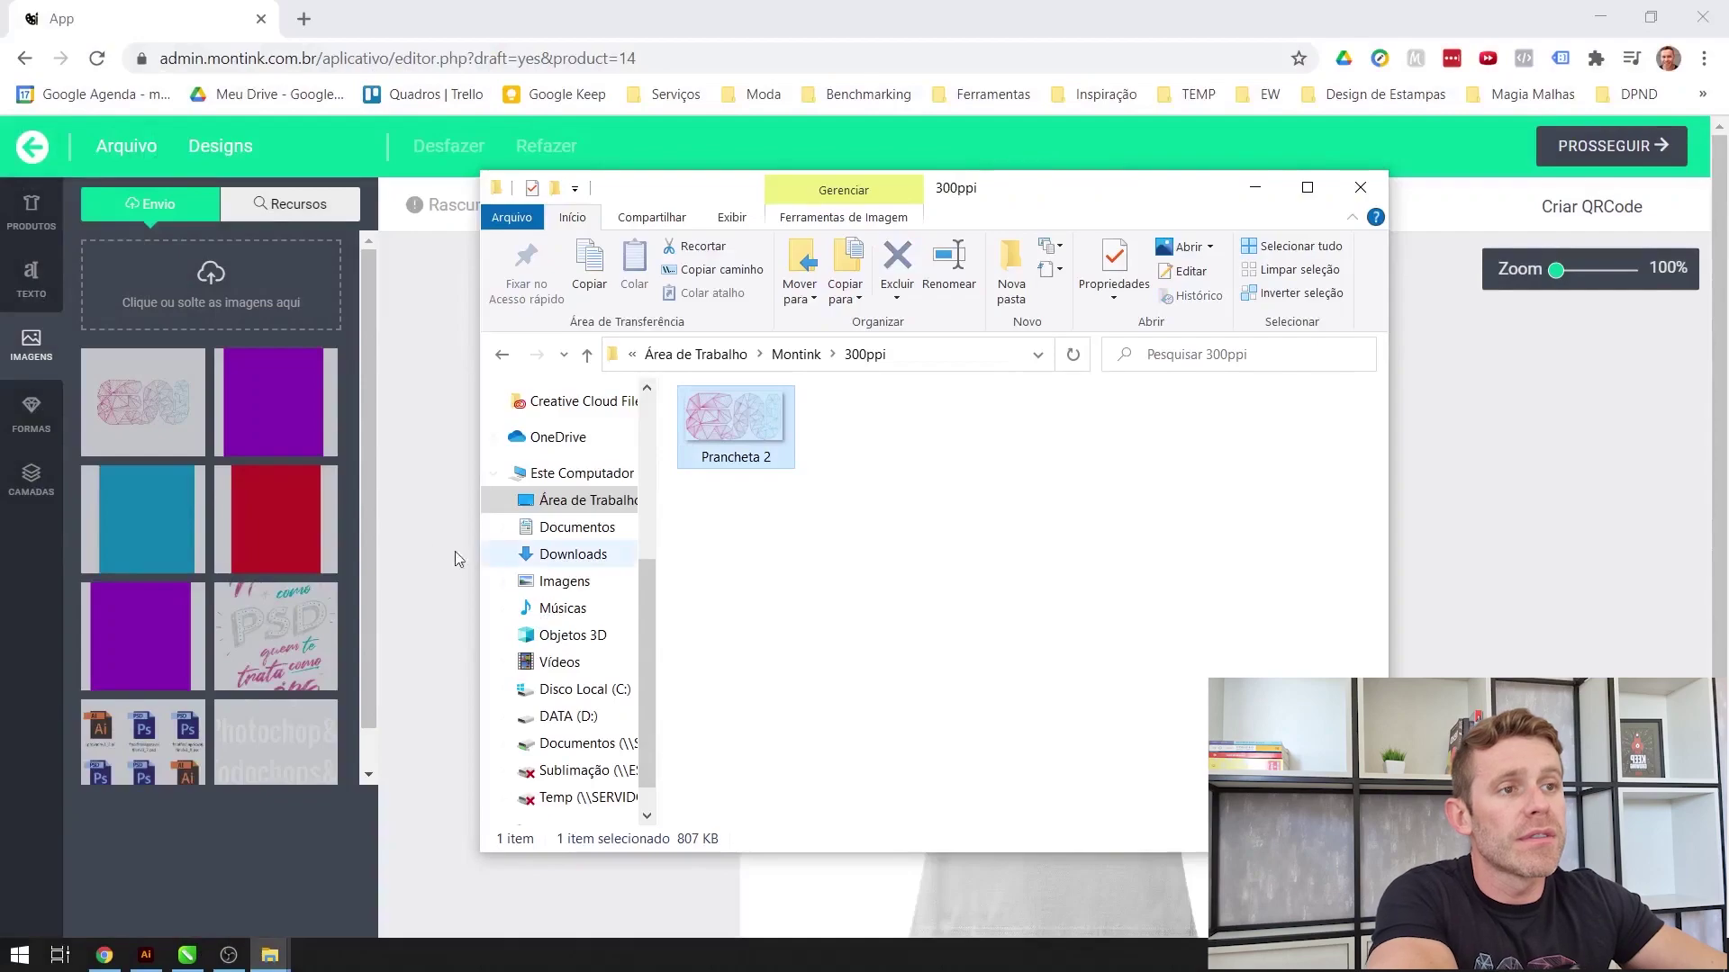
- Return to the Montink editor and upload the Prancheta 2 image from the 300ppi folder
click(399, 517)
click(275, 288)
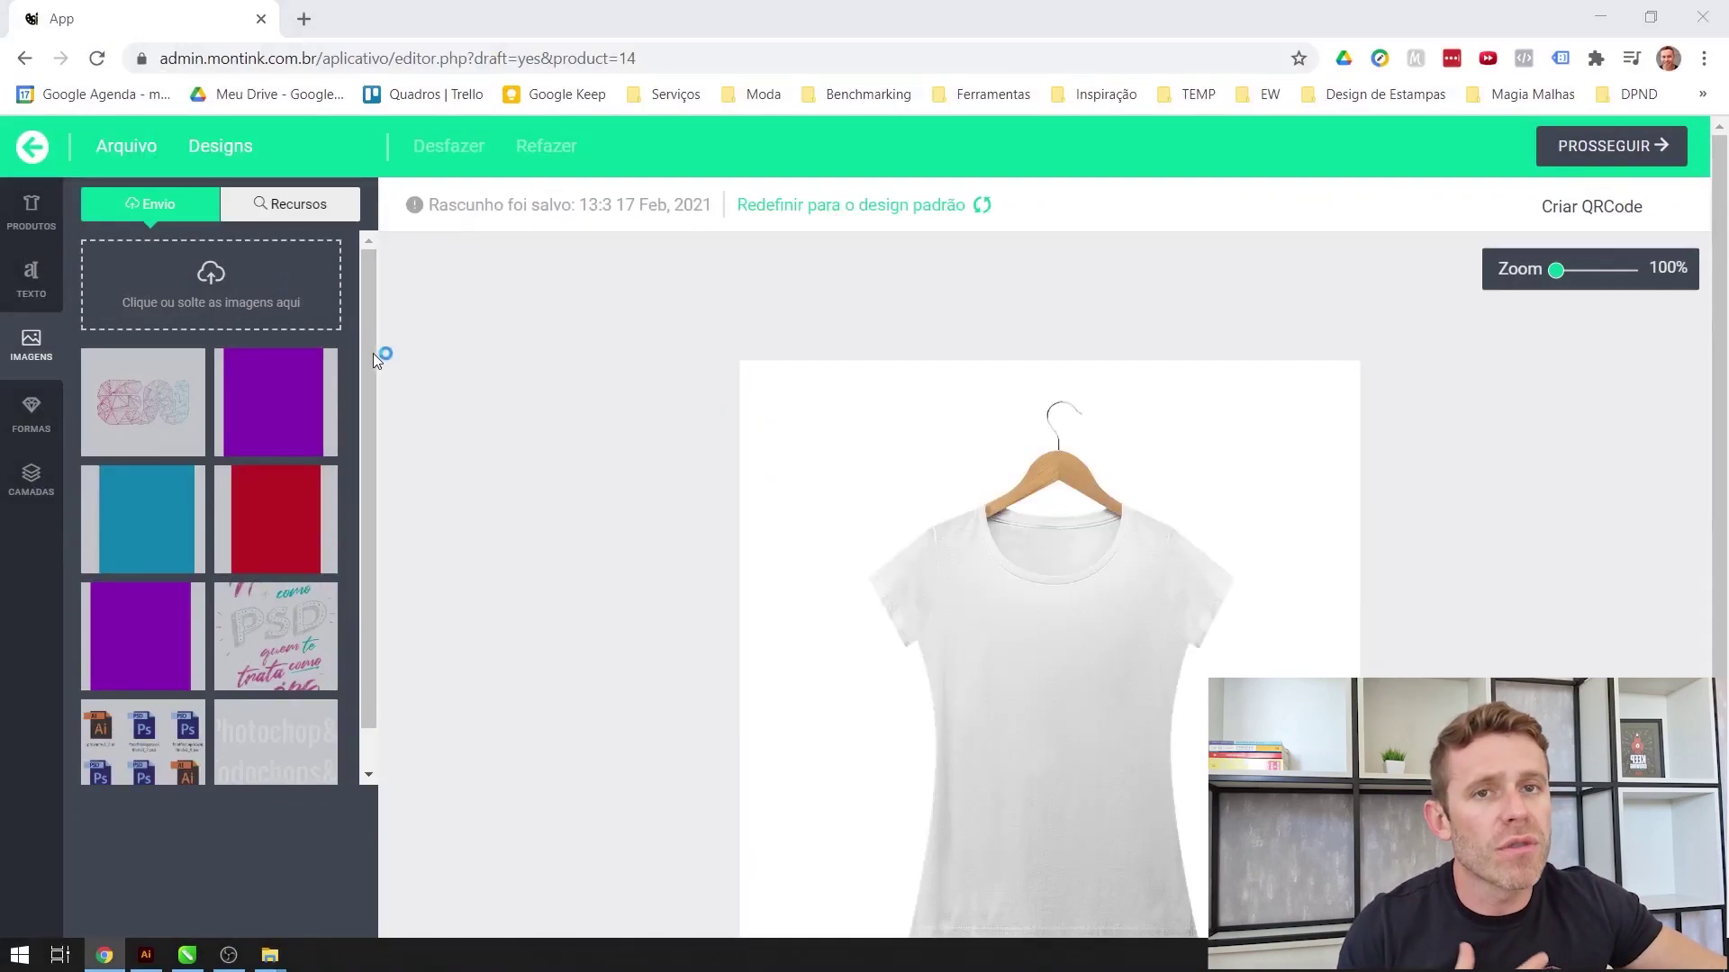
double_click(1061, 393)
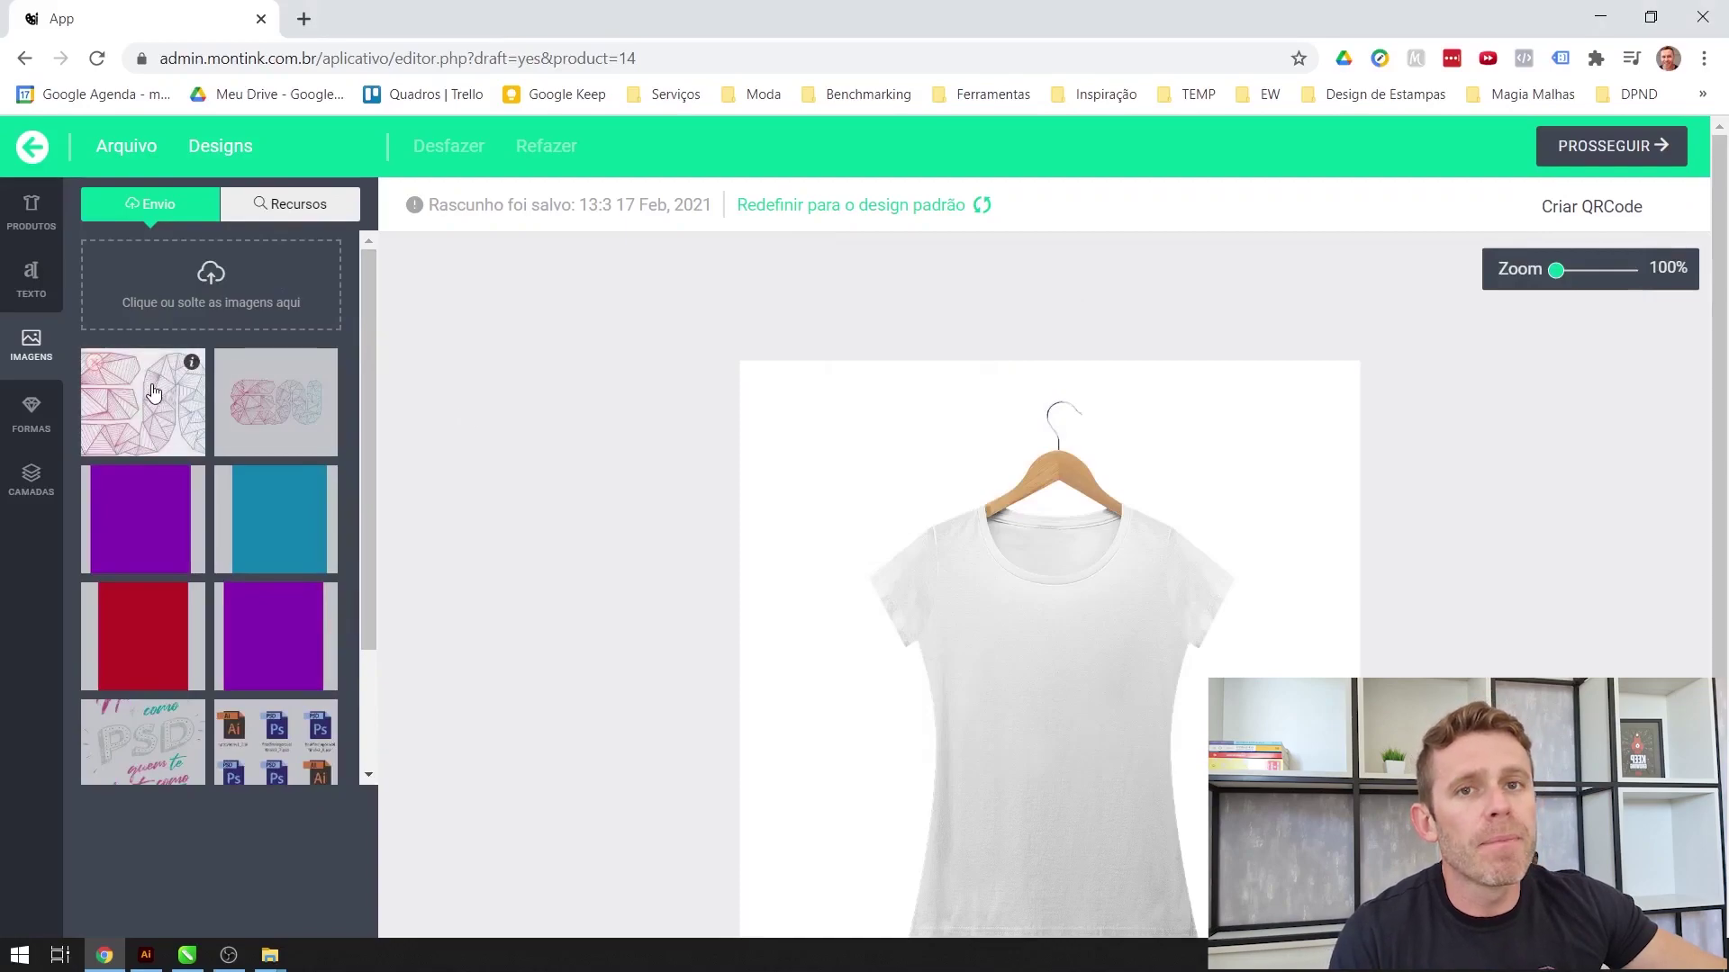
- Place the newly uploaded logo on the T-shirt's chest and delete the older logo from the uploaded images
click(127, 427)
drag(1066, 741, 1066, 662)
click(1410, 554)
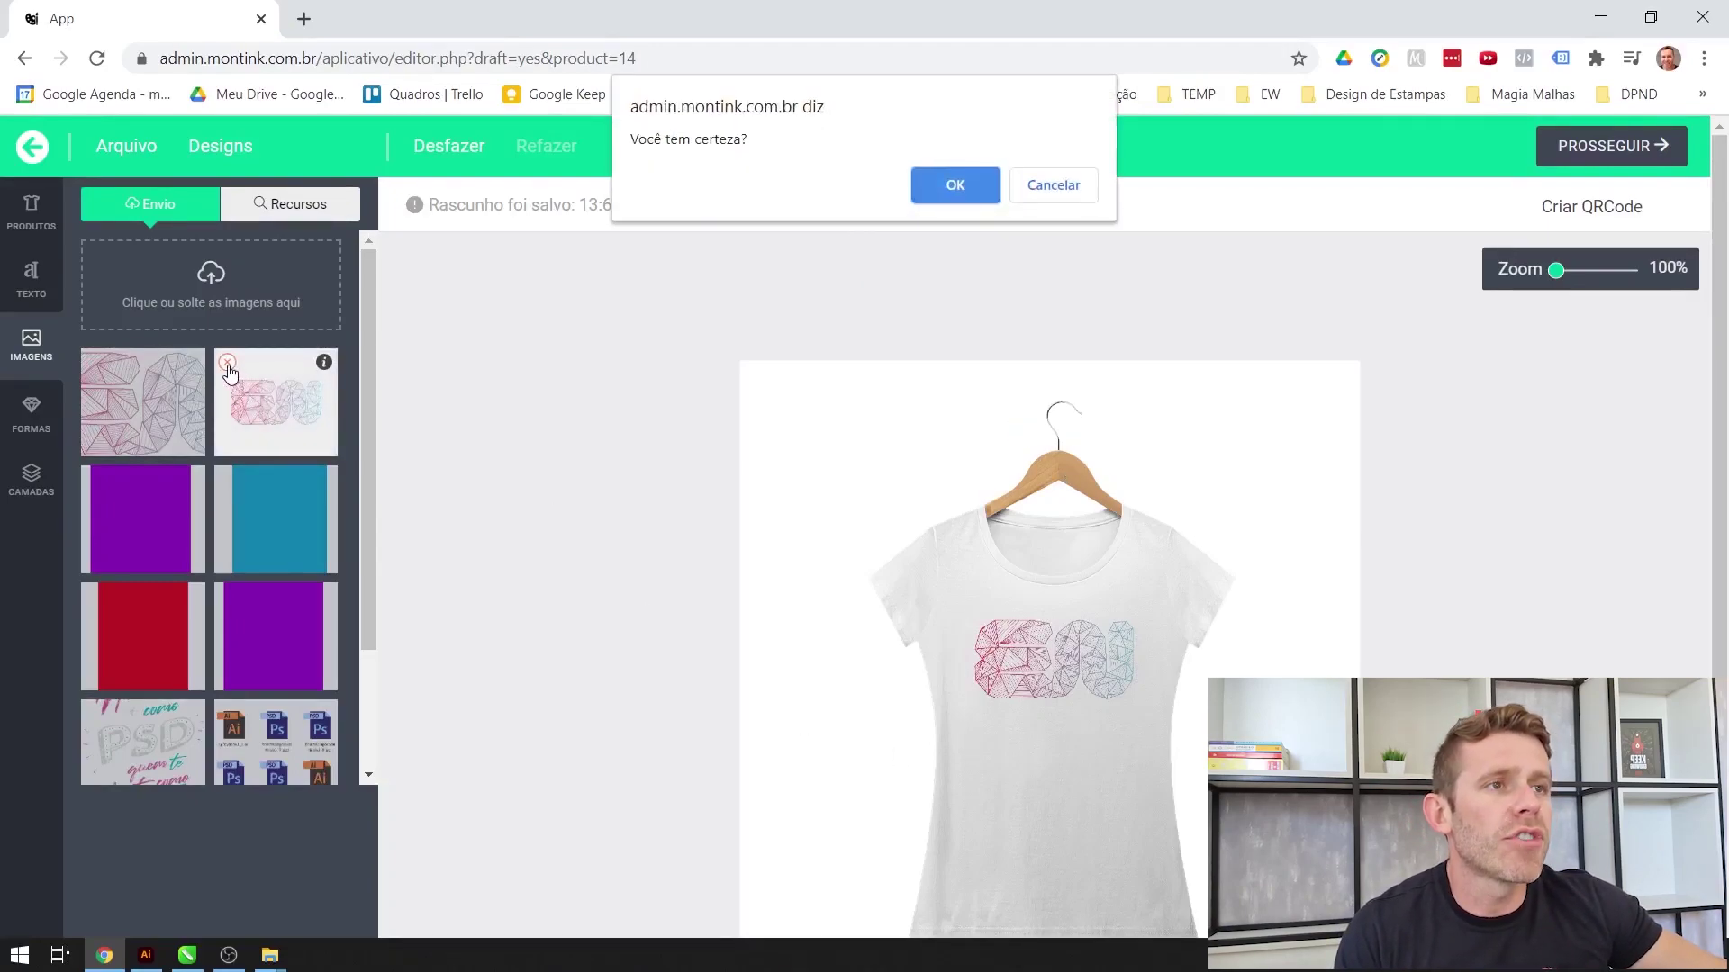
click(950, 184)
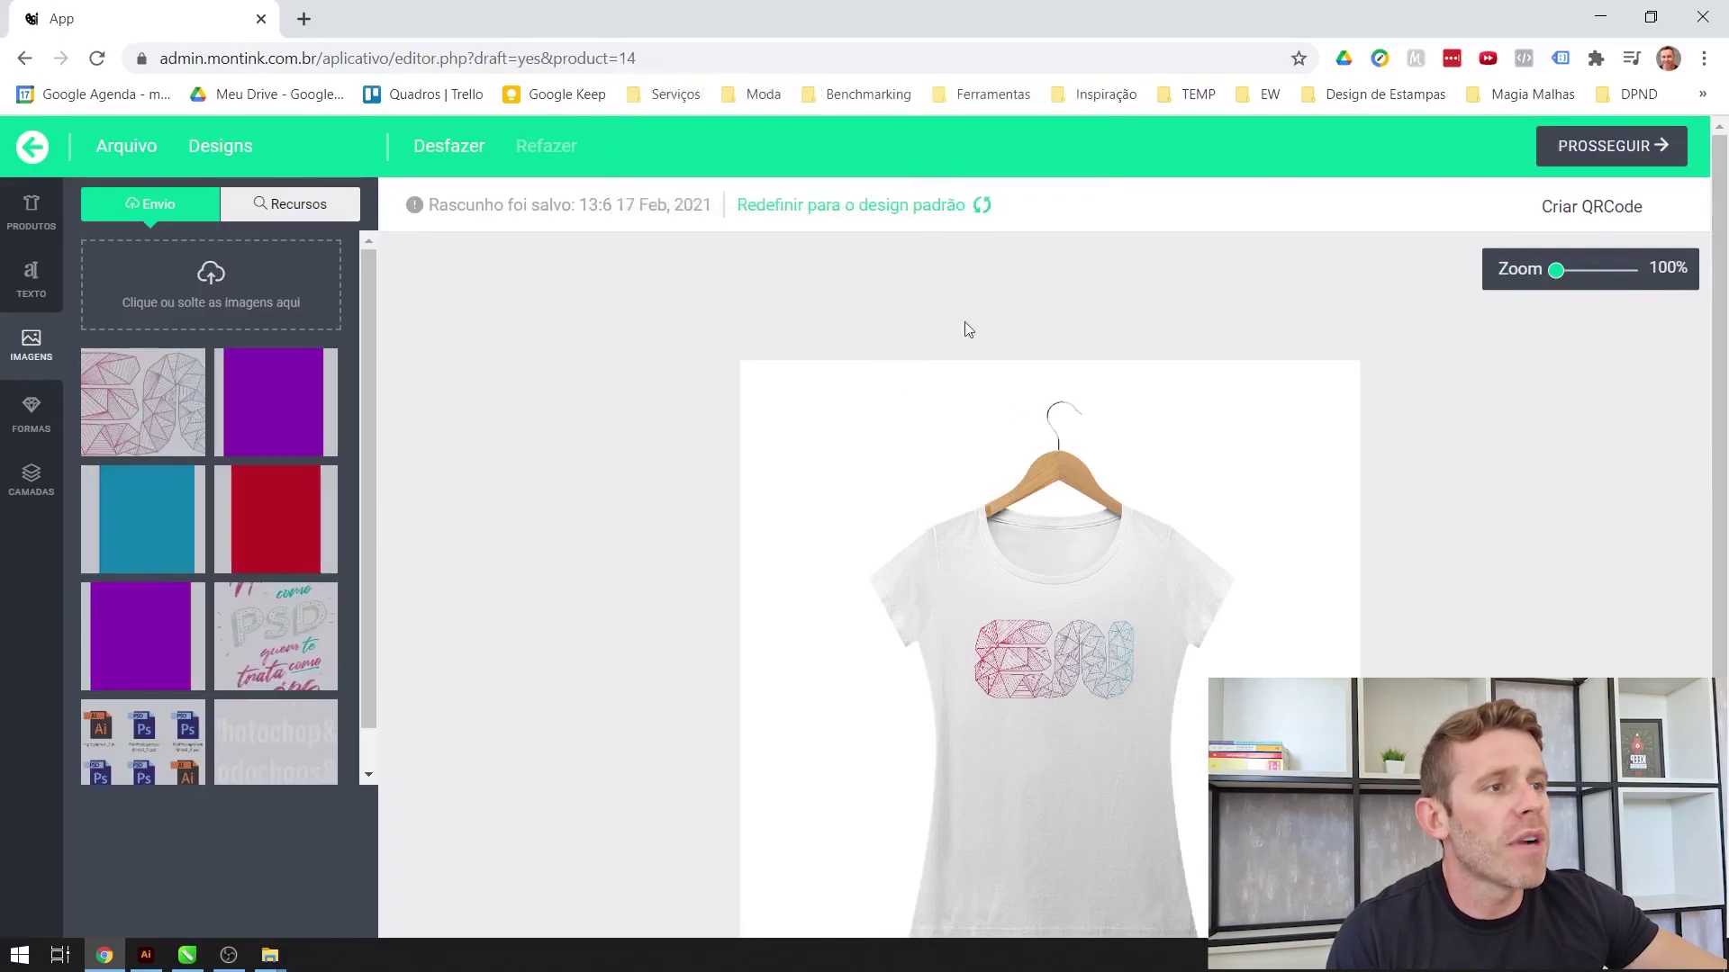
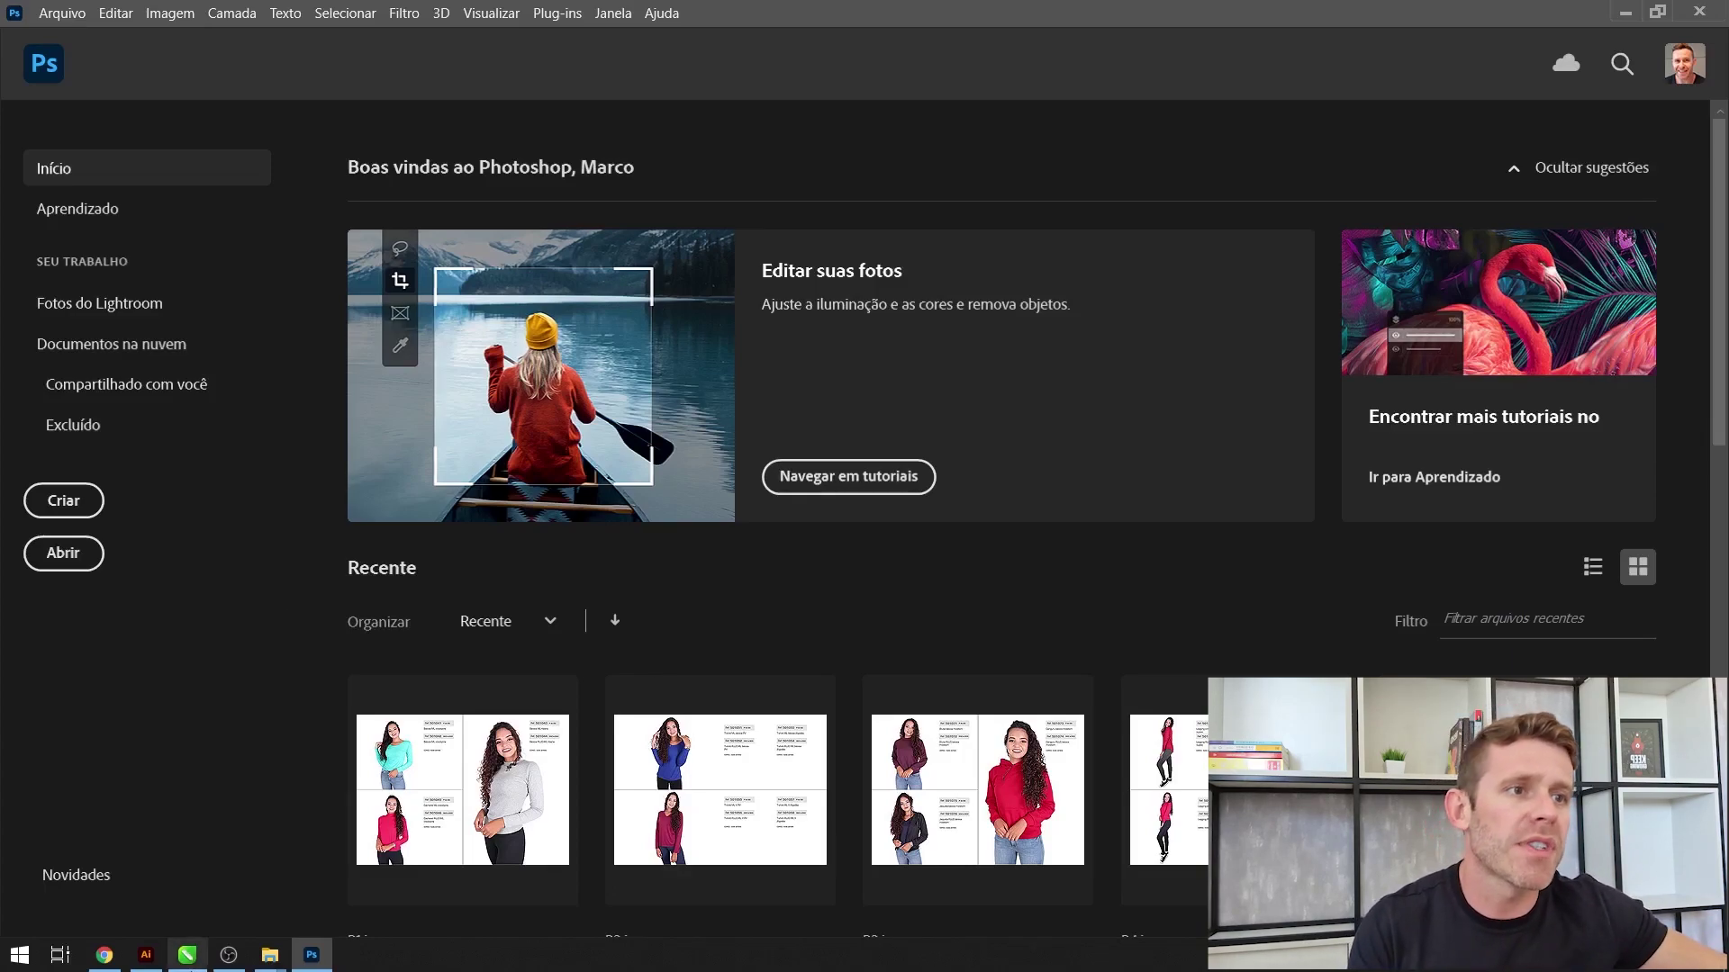
- Switch to Illustrator and copy a screen capture of the logo artboard, about 752 x 377 px
click(149, 956)
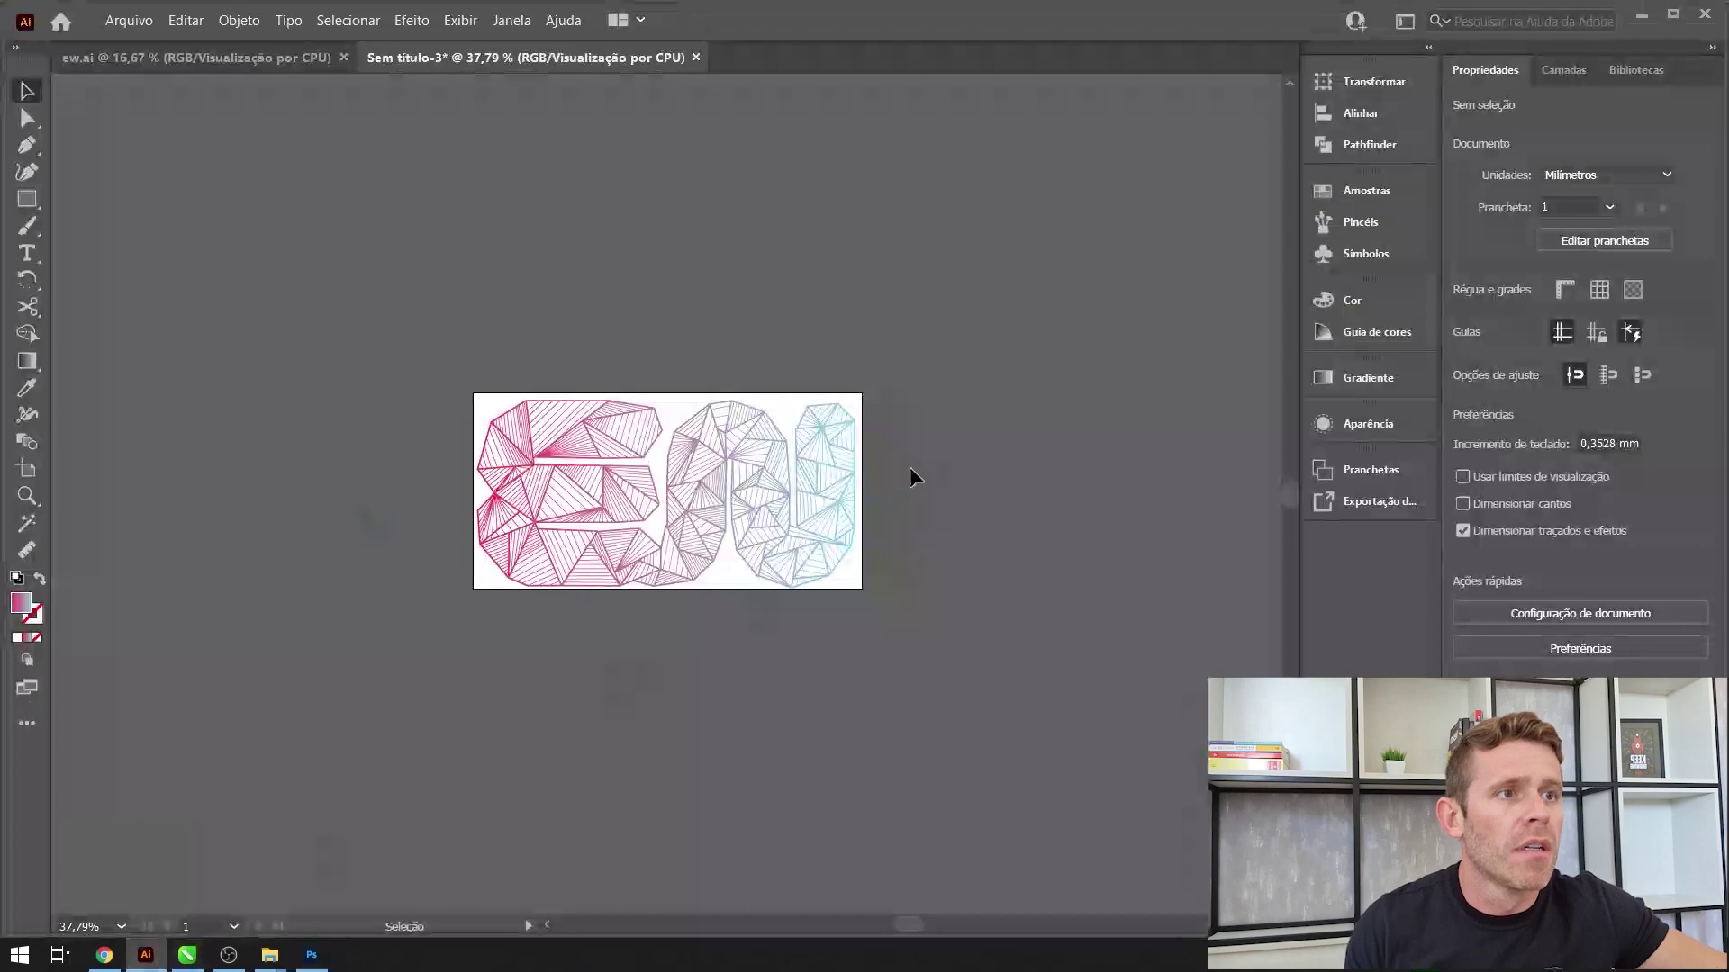
key(ctrl+plus)
key(ctrl+plus)
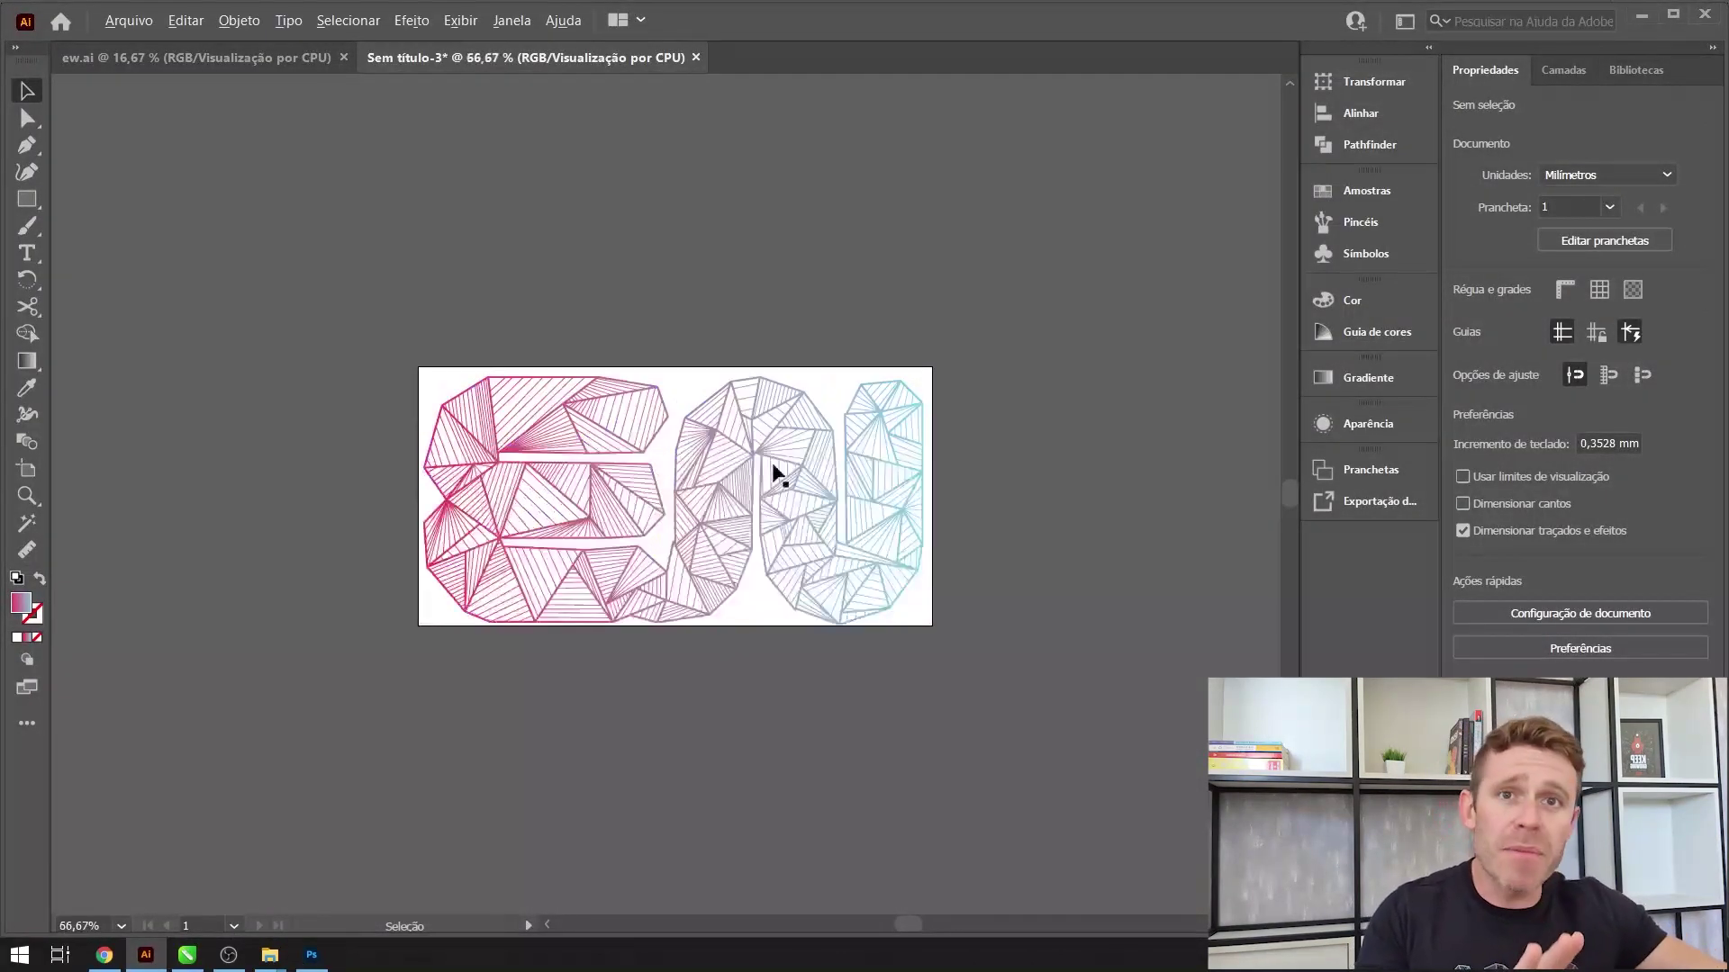
key(ctrl+plus)
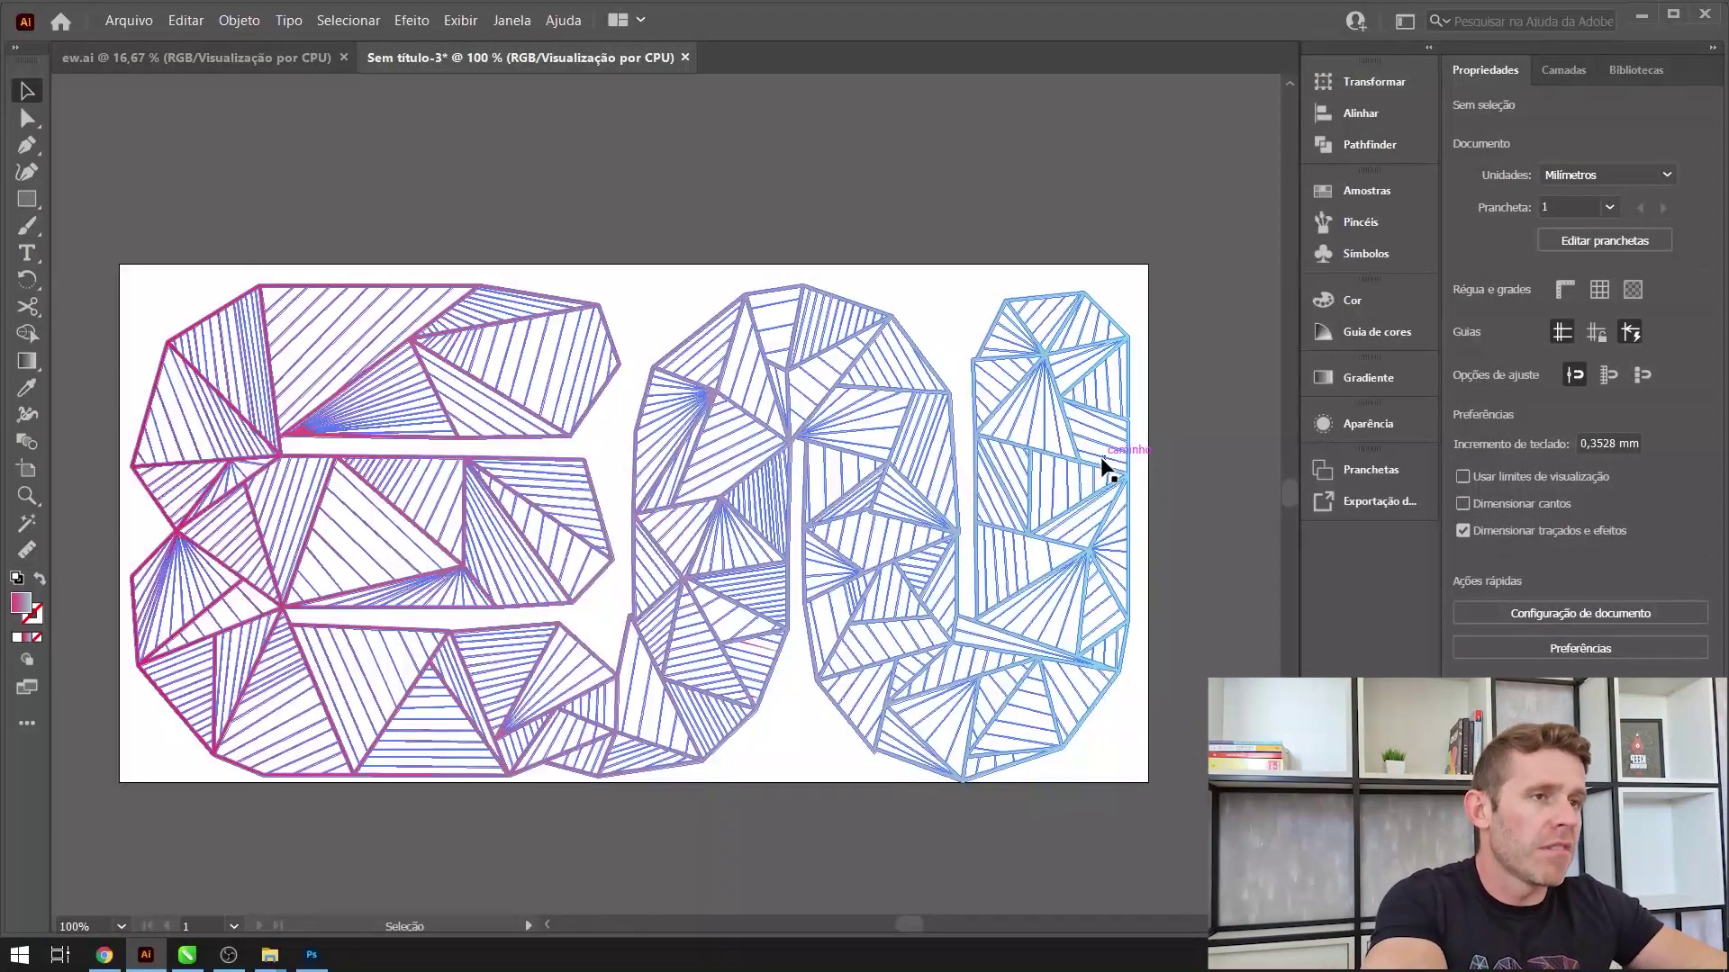
key(ctrl+minus)
key(super+shift+s)
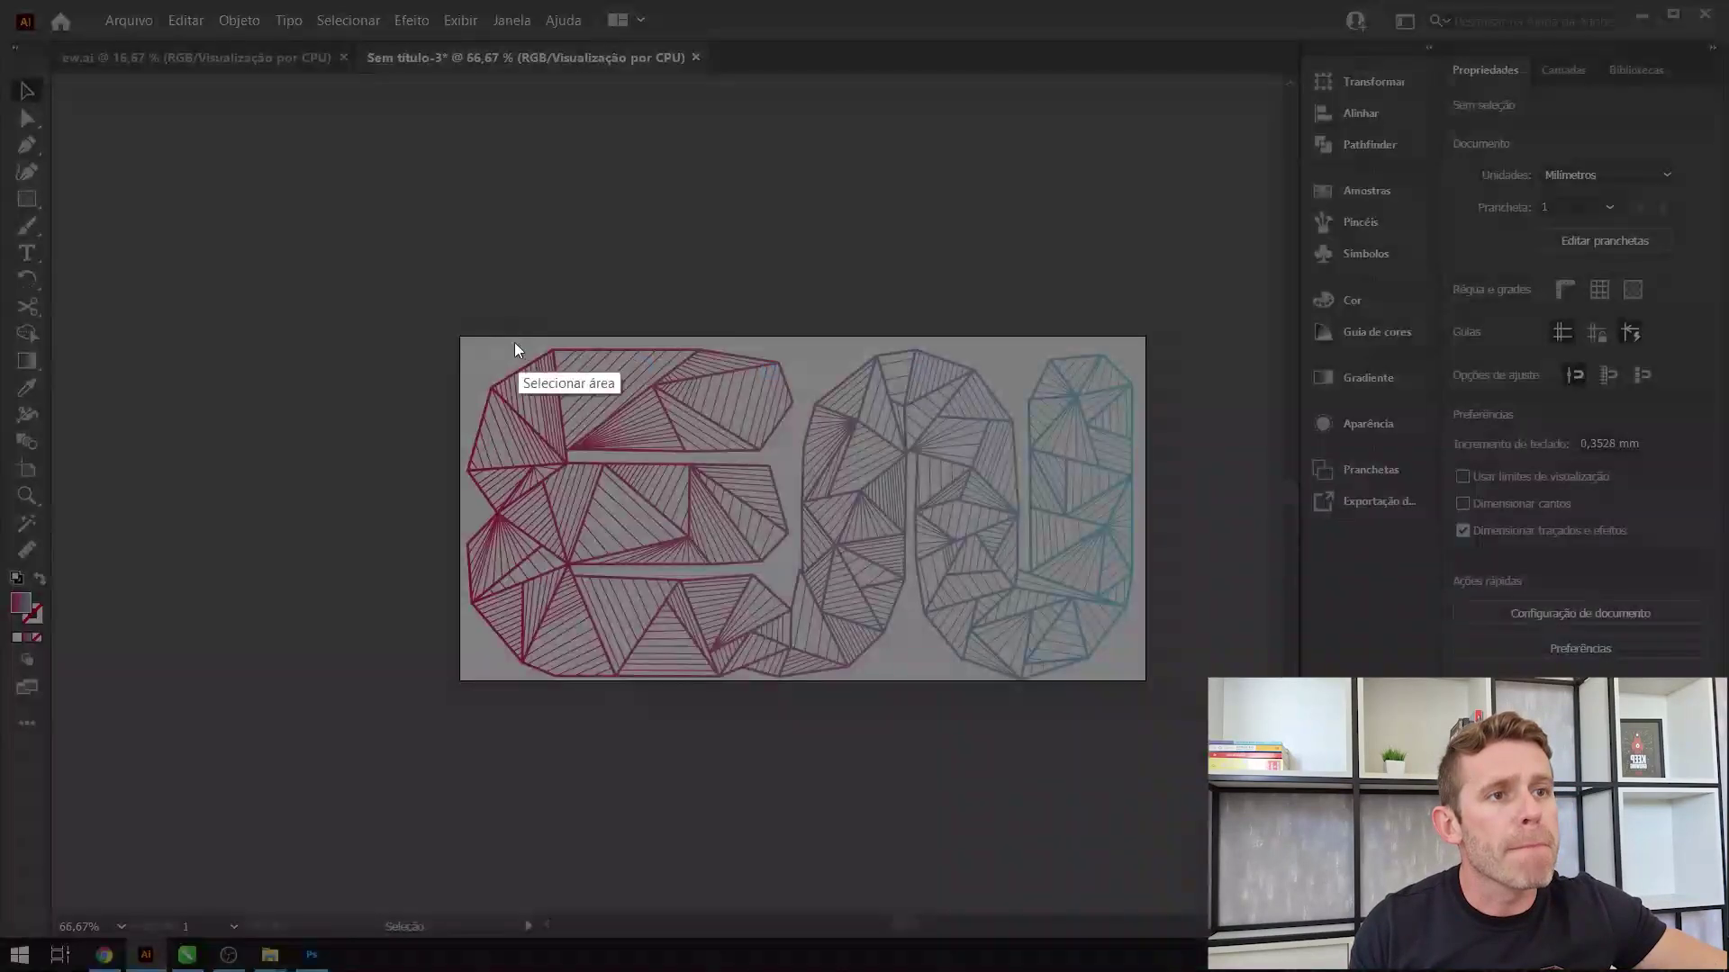
drag(461, 340, 1138, 679)
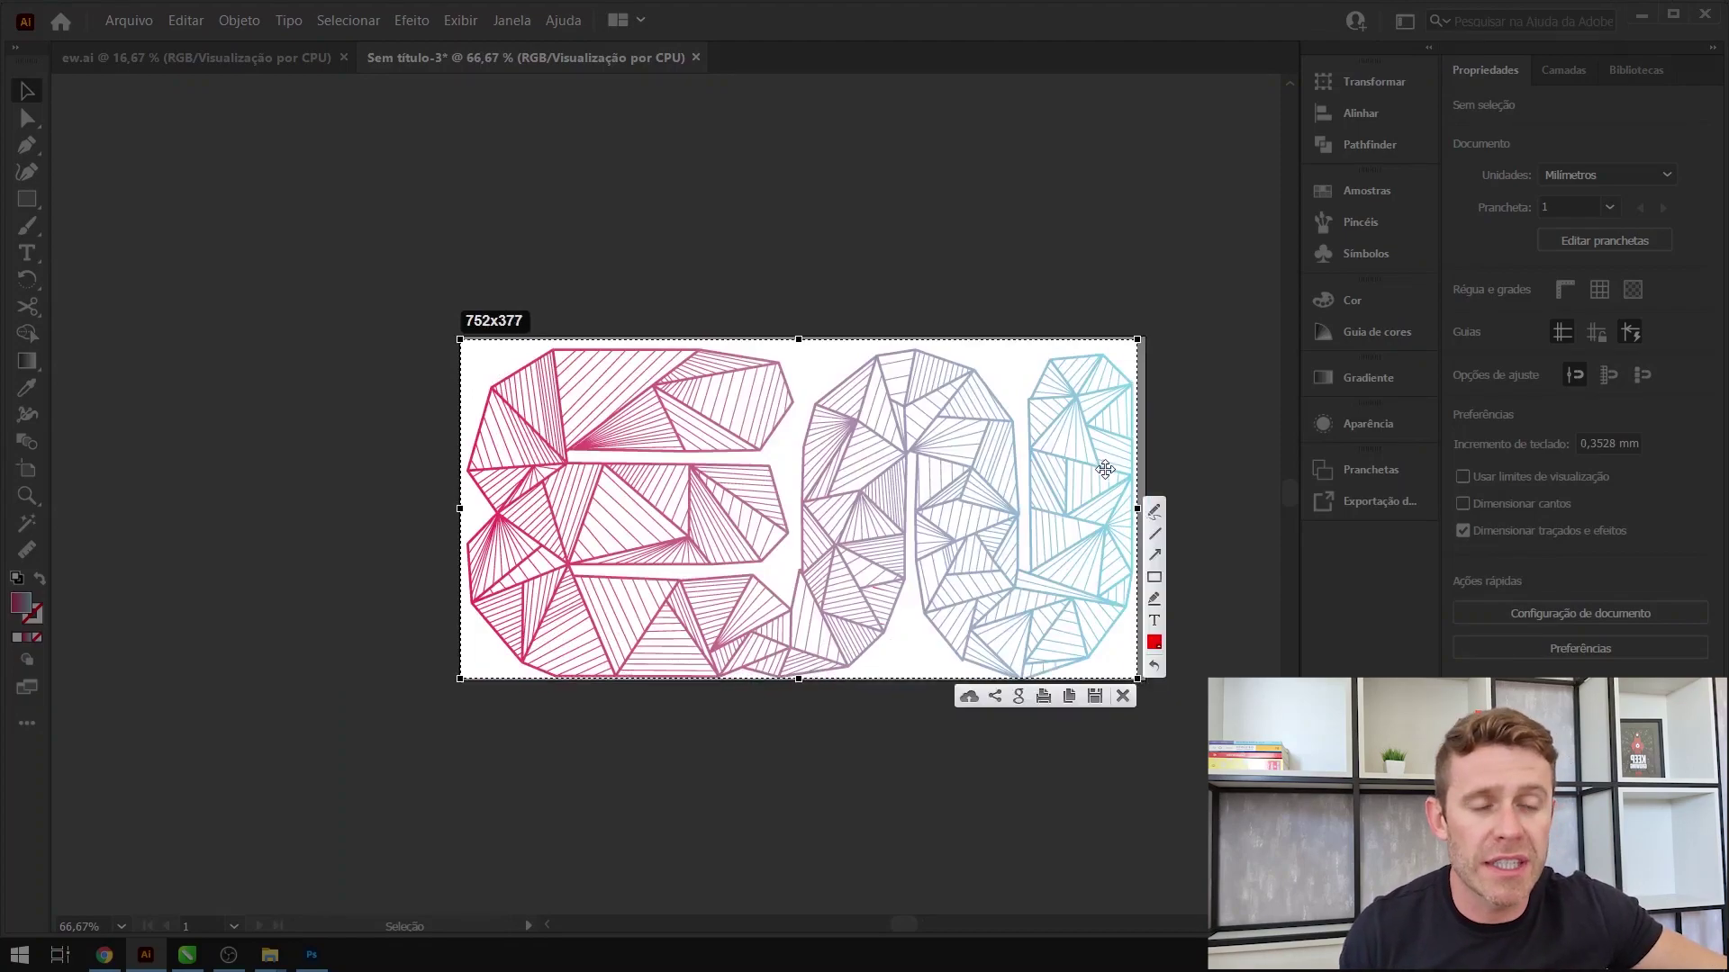
key(ctrl+c)
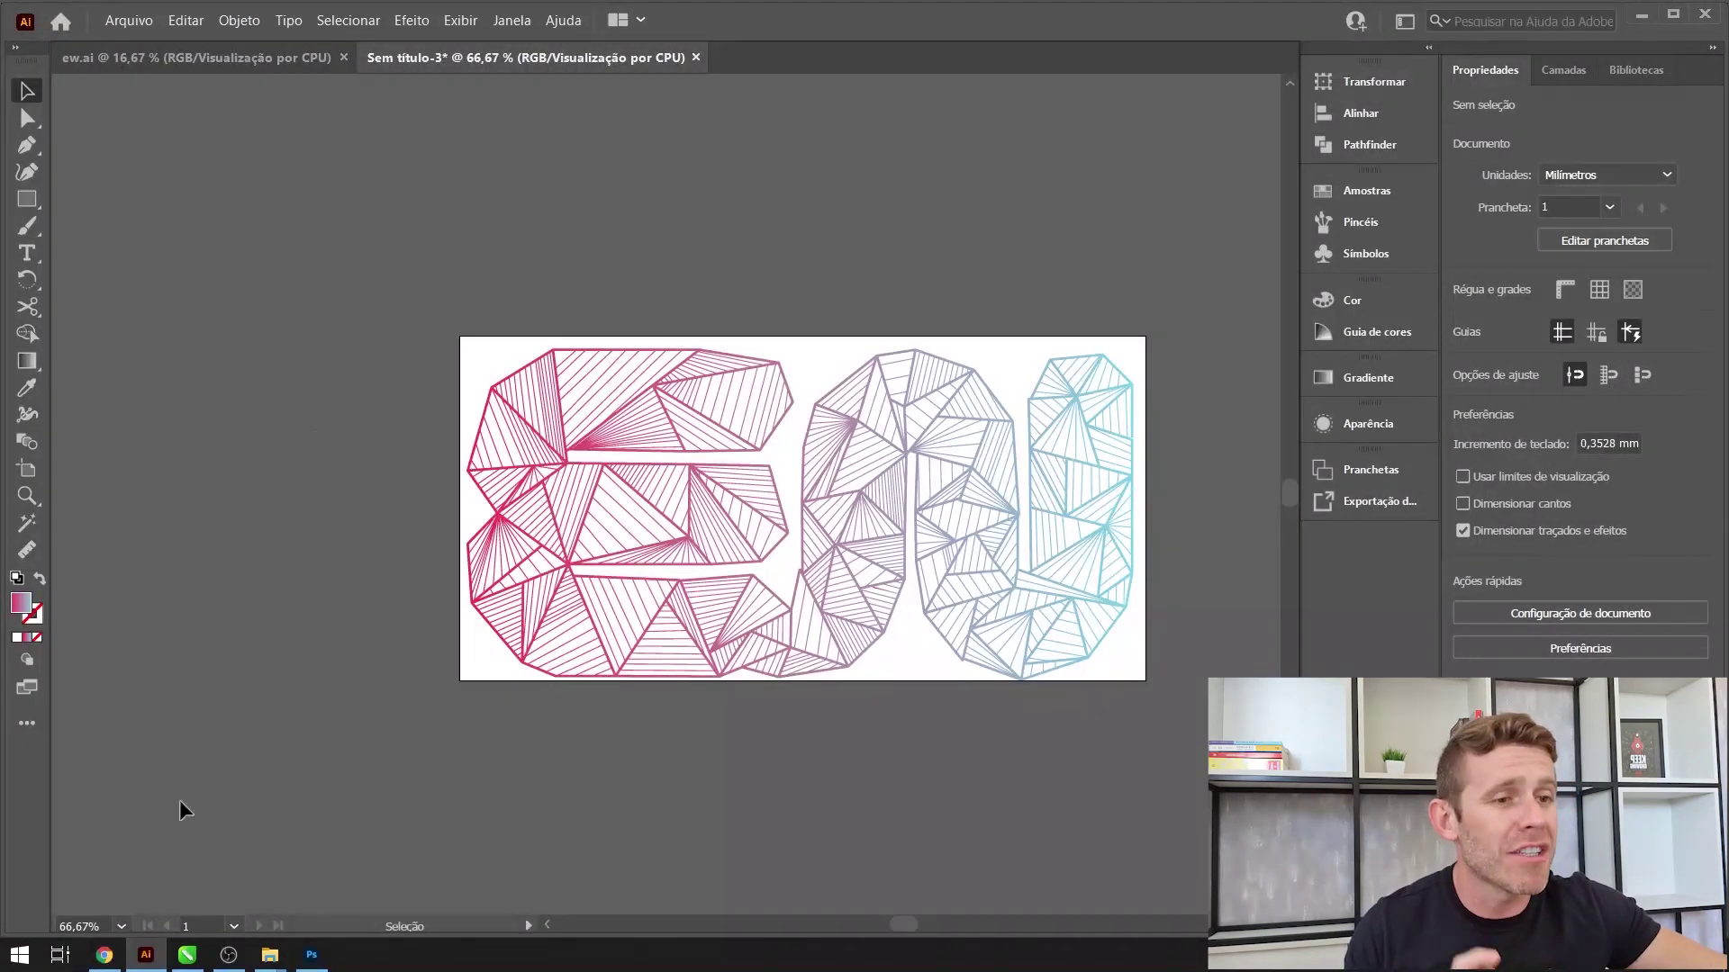
- Switch to Photoshop and create an A3 document, 297 x 420 mm at 300 ppi in RGB, with a transparent background
click(312, 956)
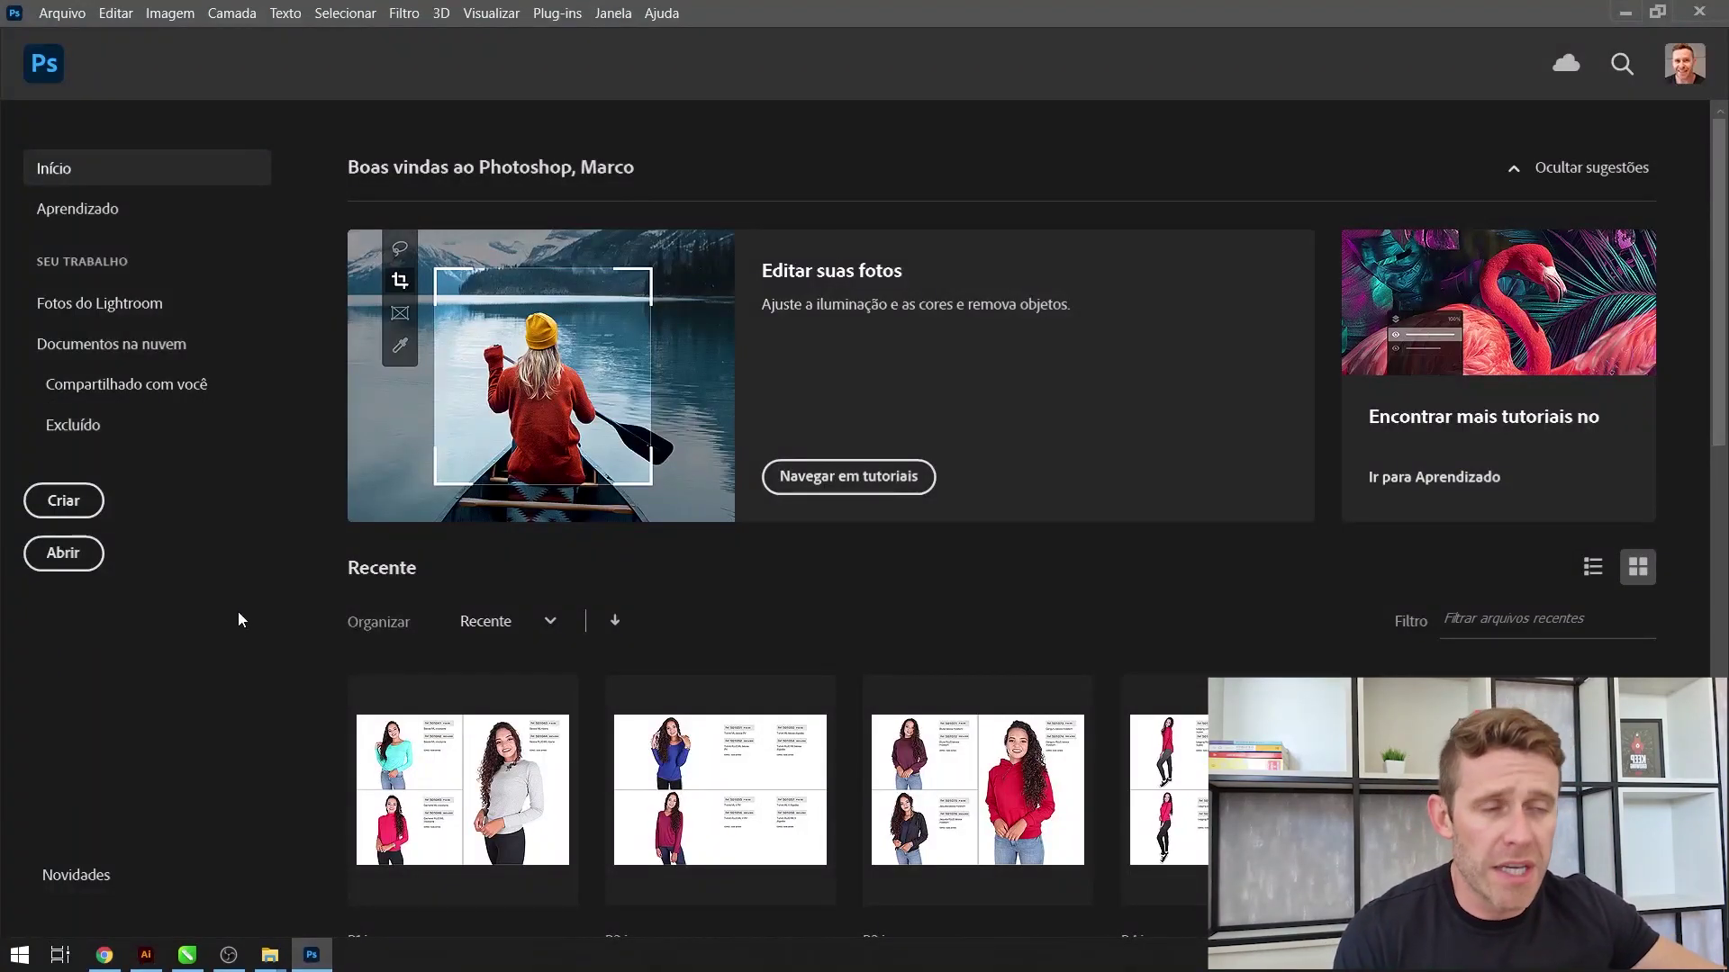
click(84, 515)
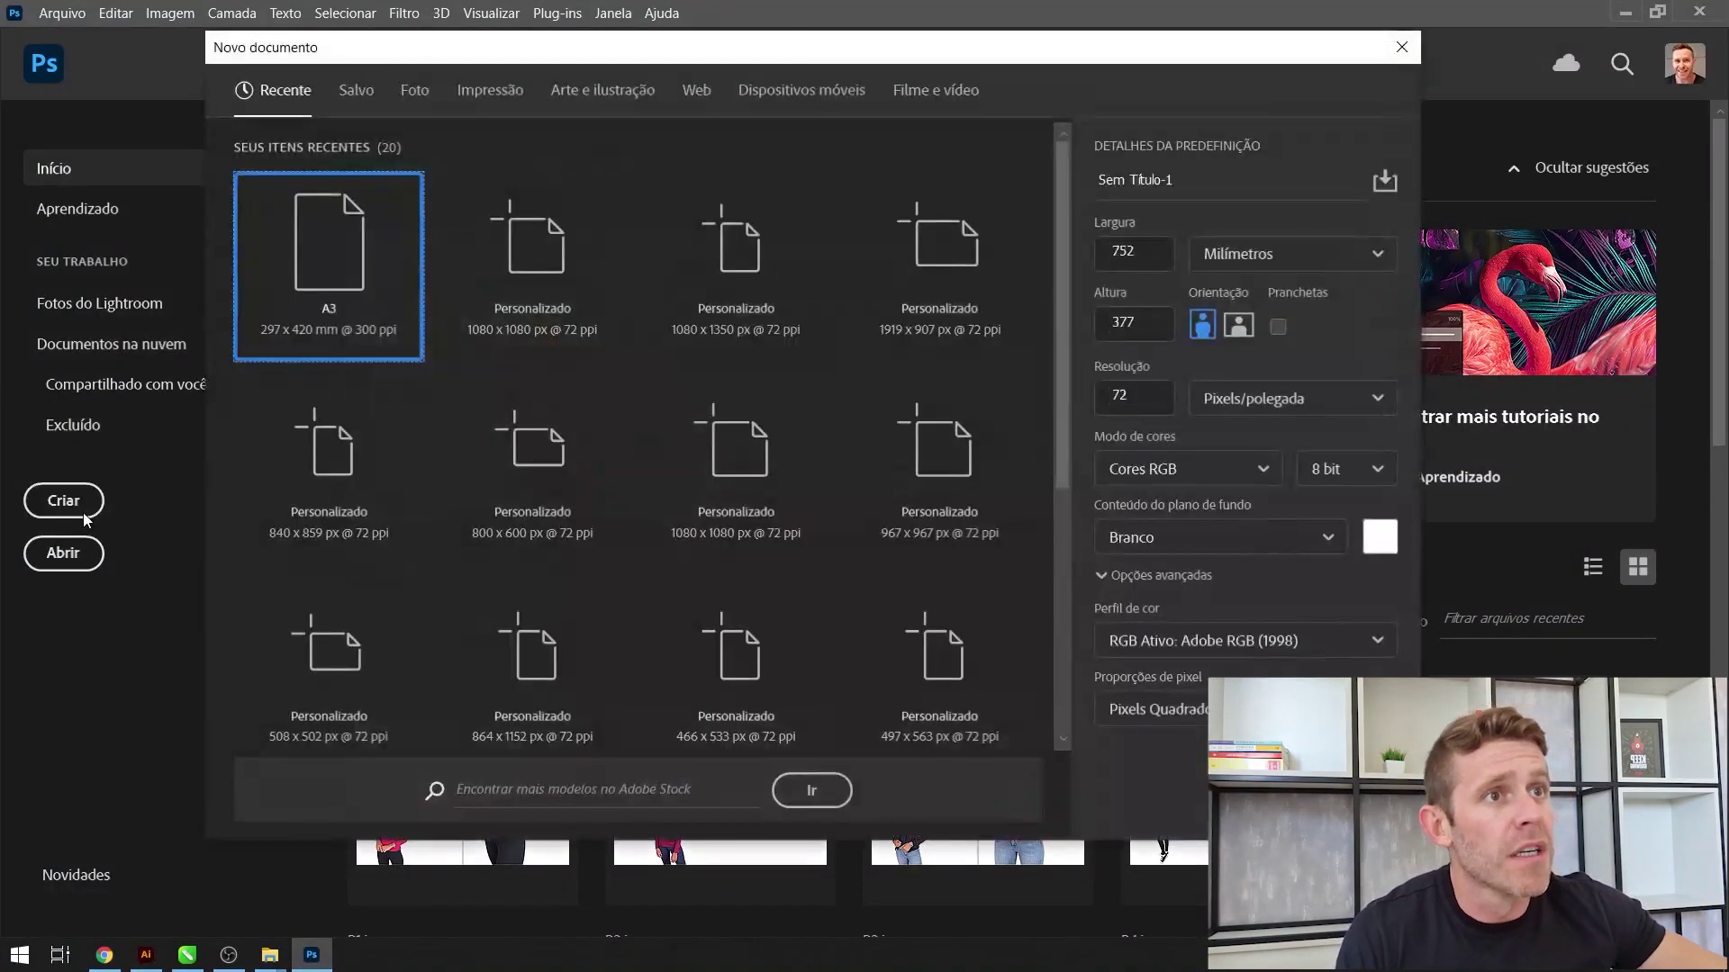
click(512, 94)
click(641, 396)
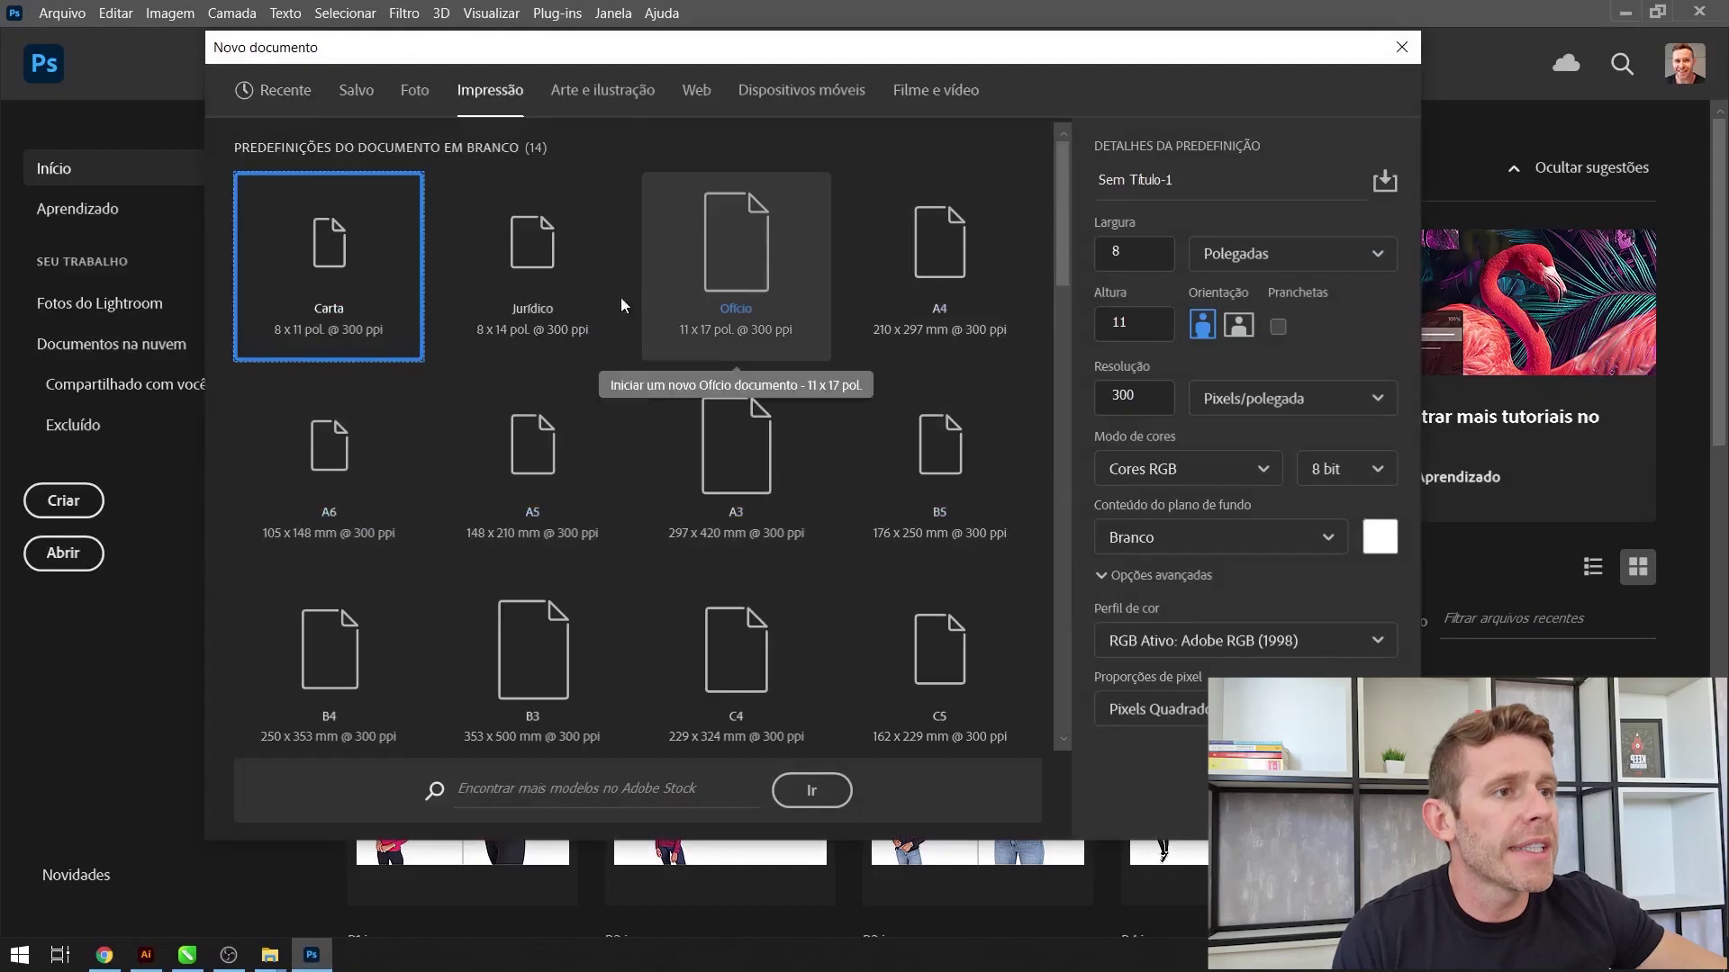
click(754, 494)
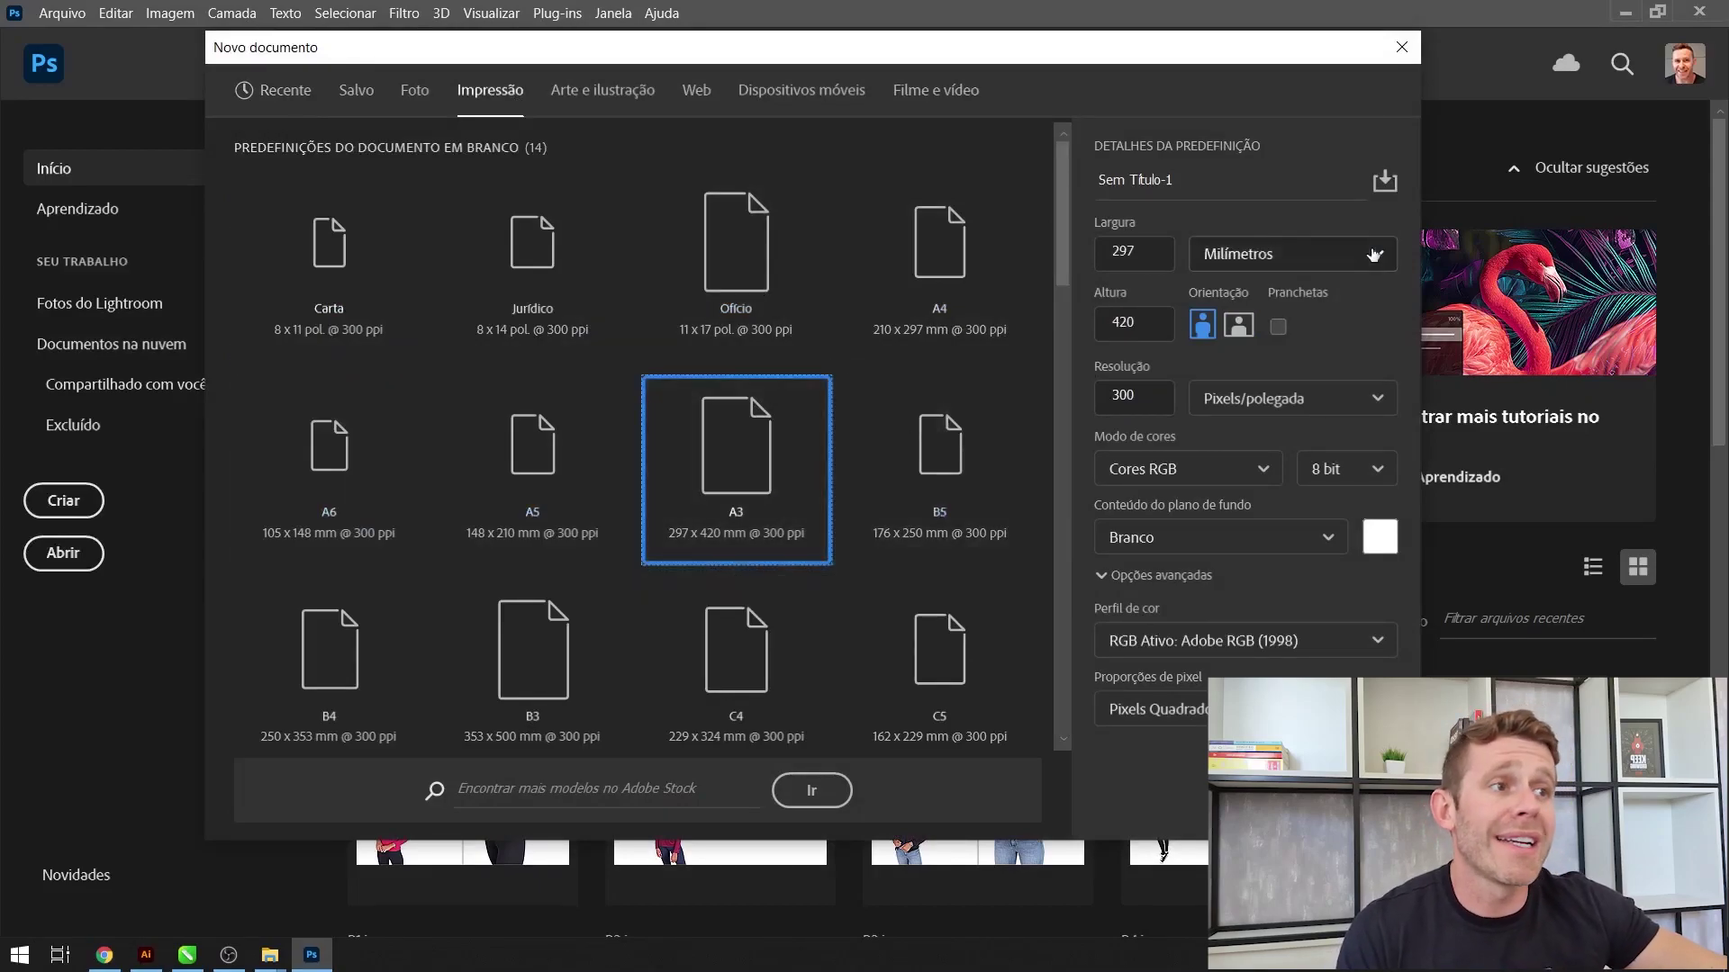
double_click(1122, 395)
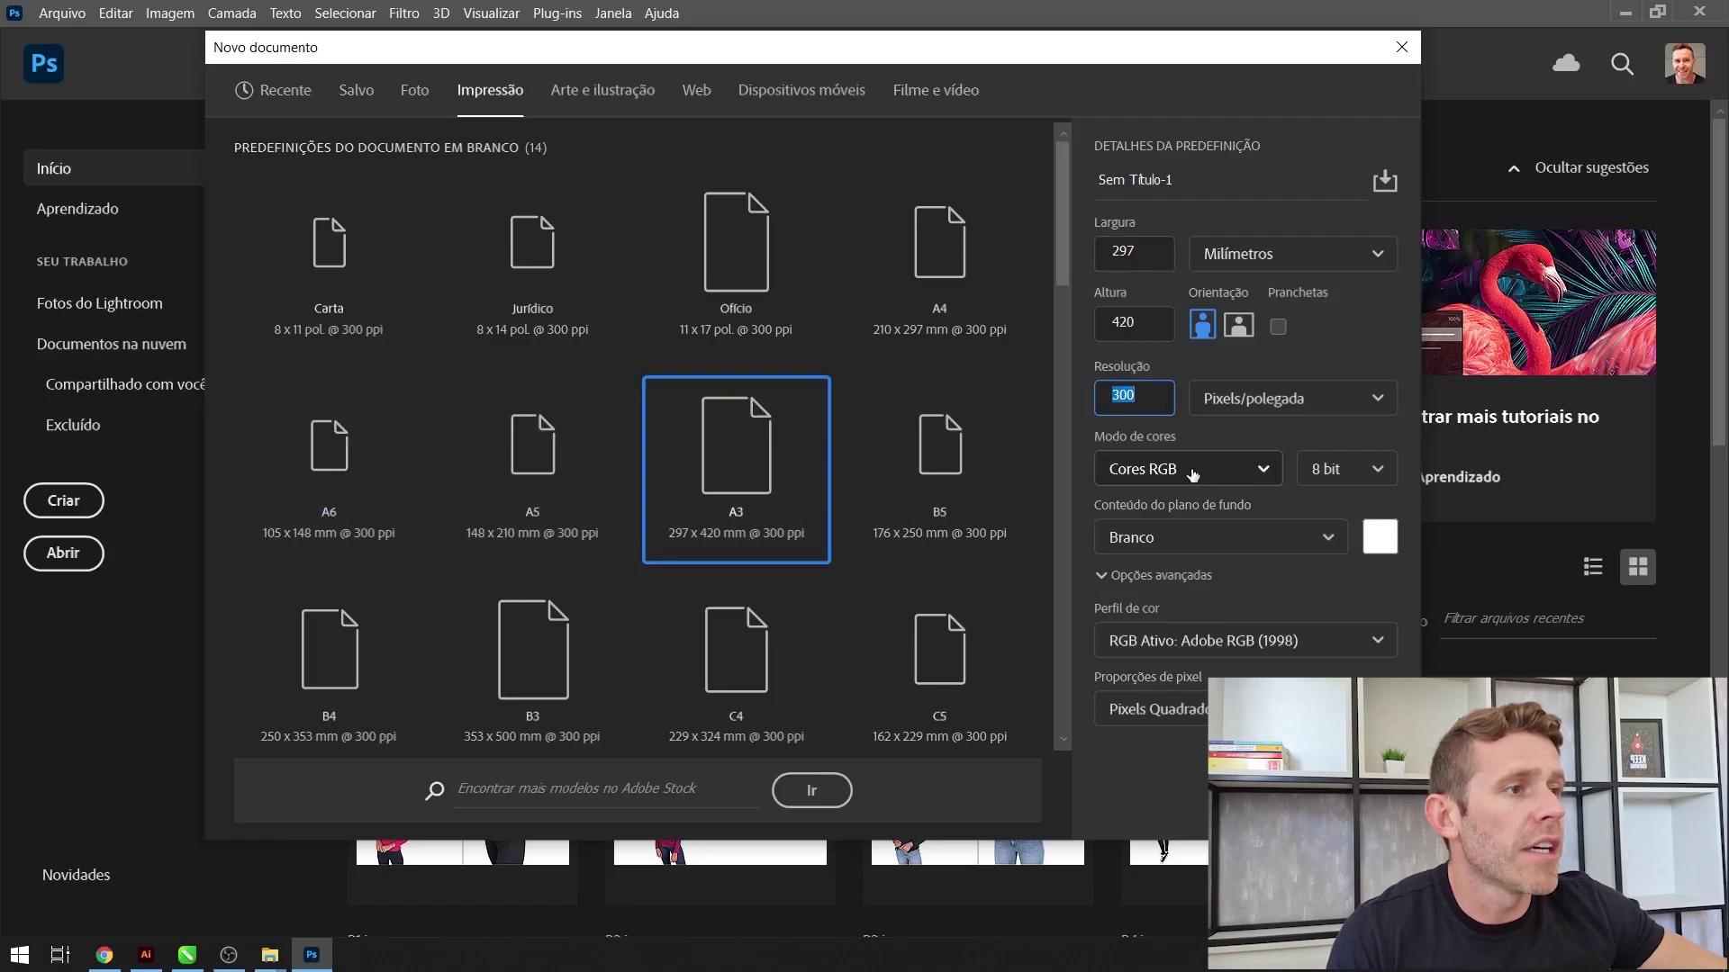
click(1331, 547)
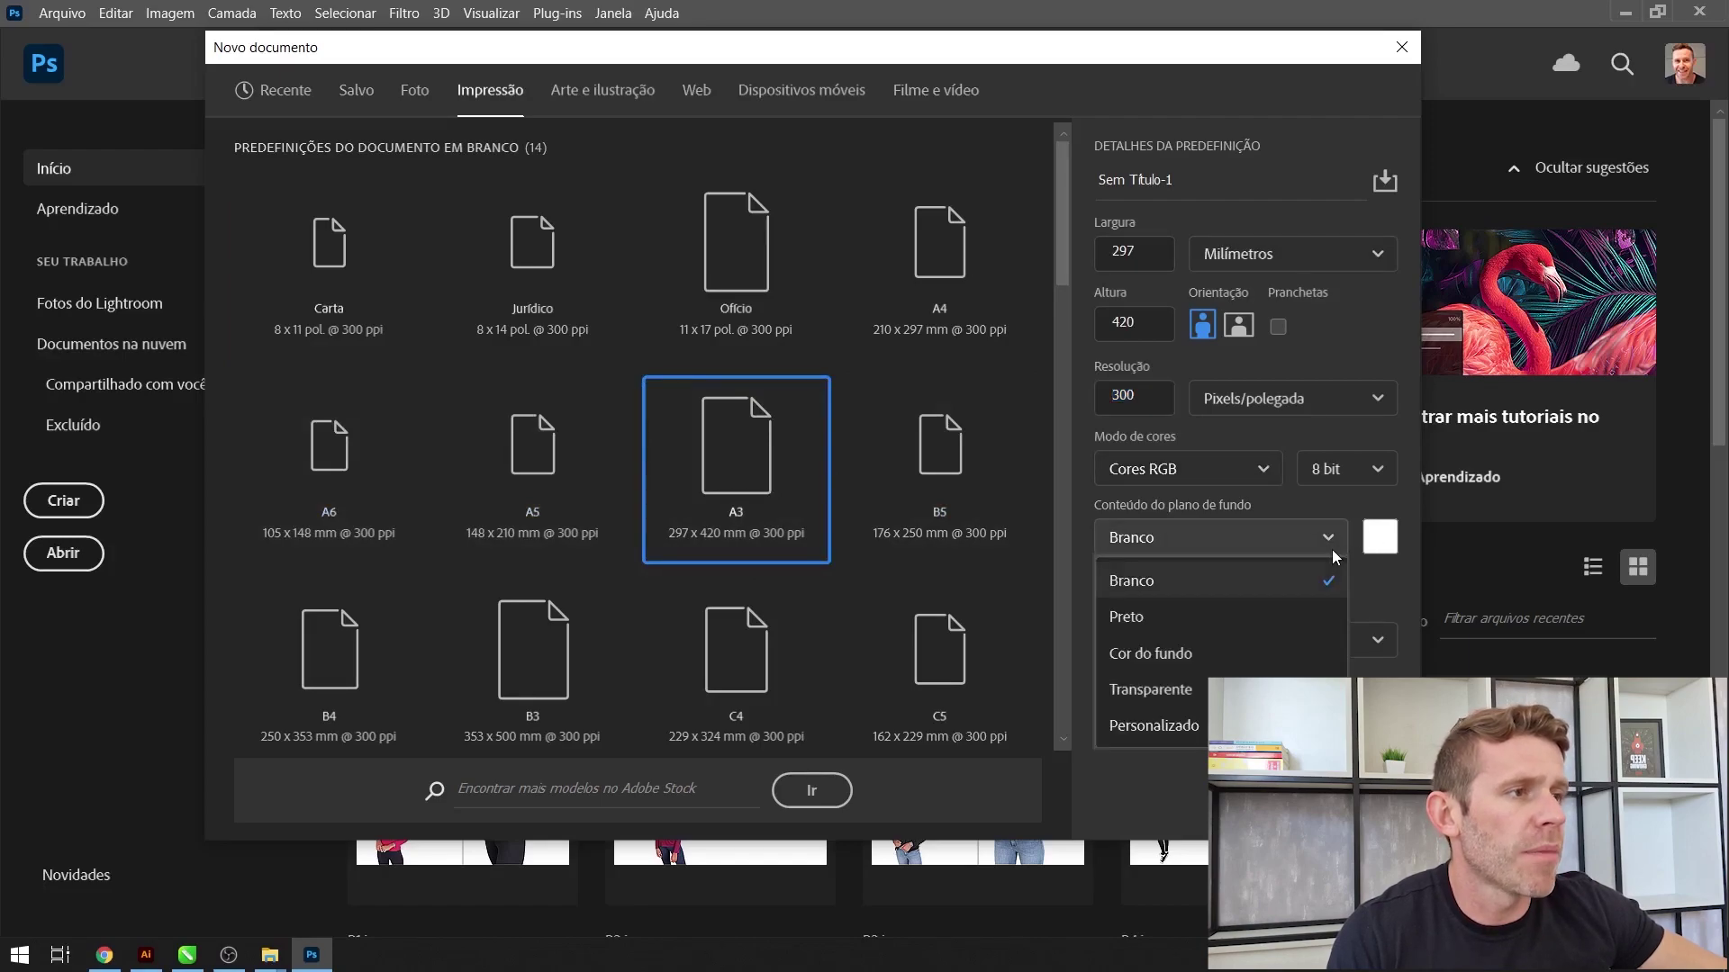
click(1153, 690)
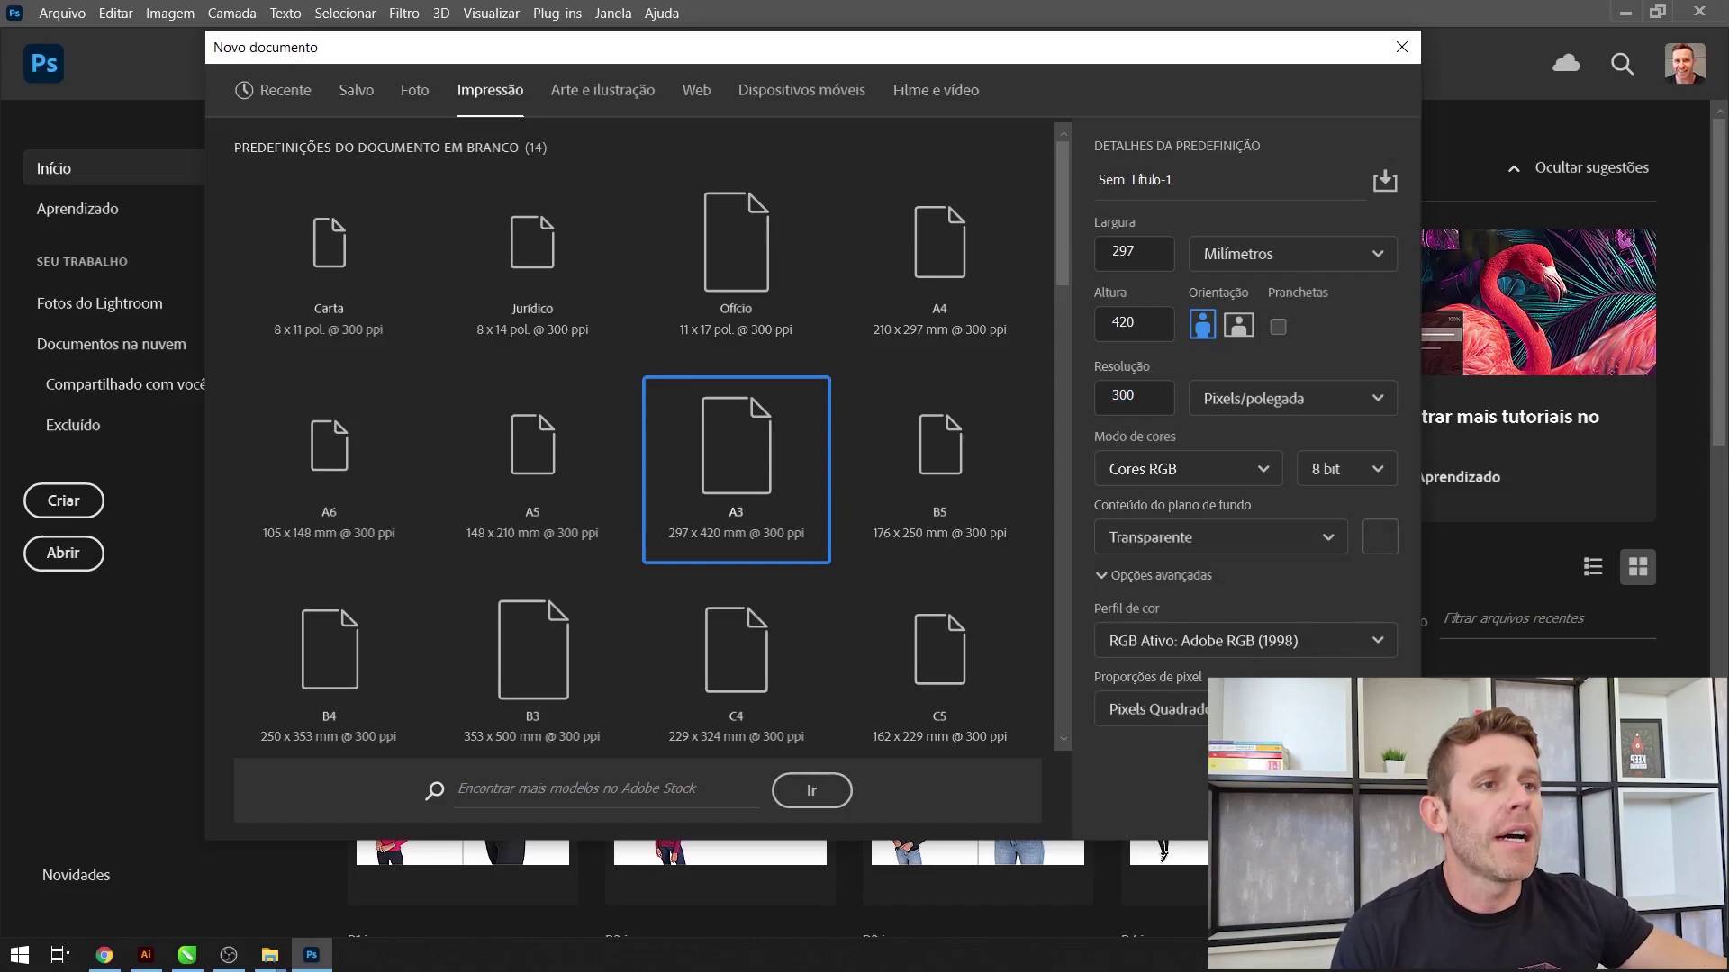
key(Escape)
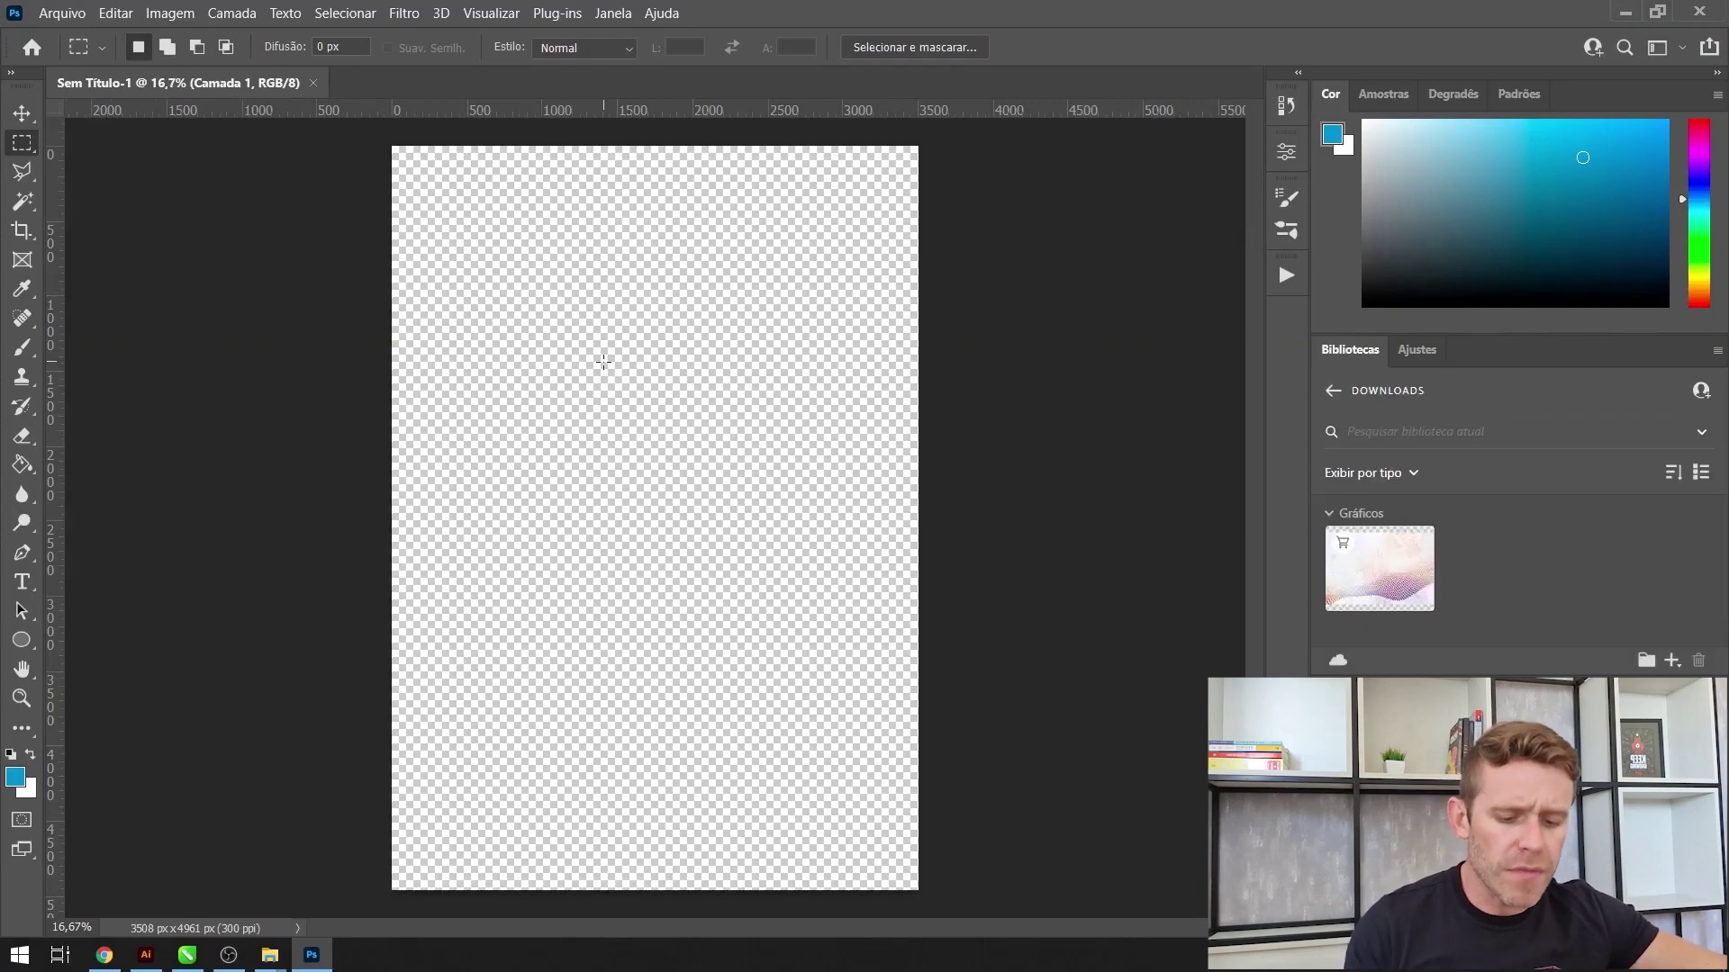
- Paste the captured logo into the A3 document and scale it up to about 423%
key(ctrl+v)
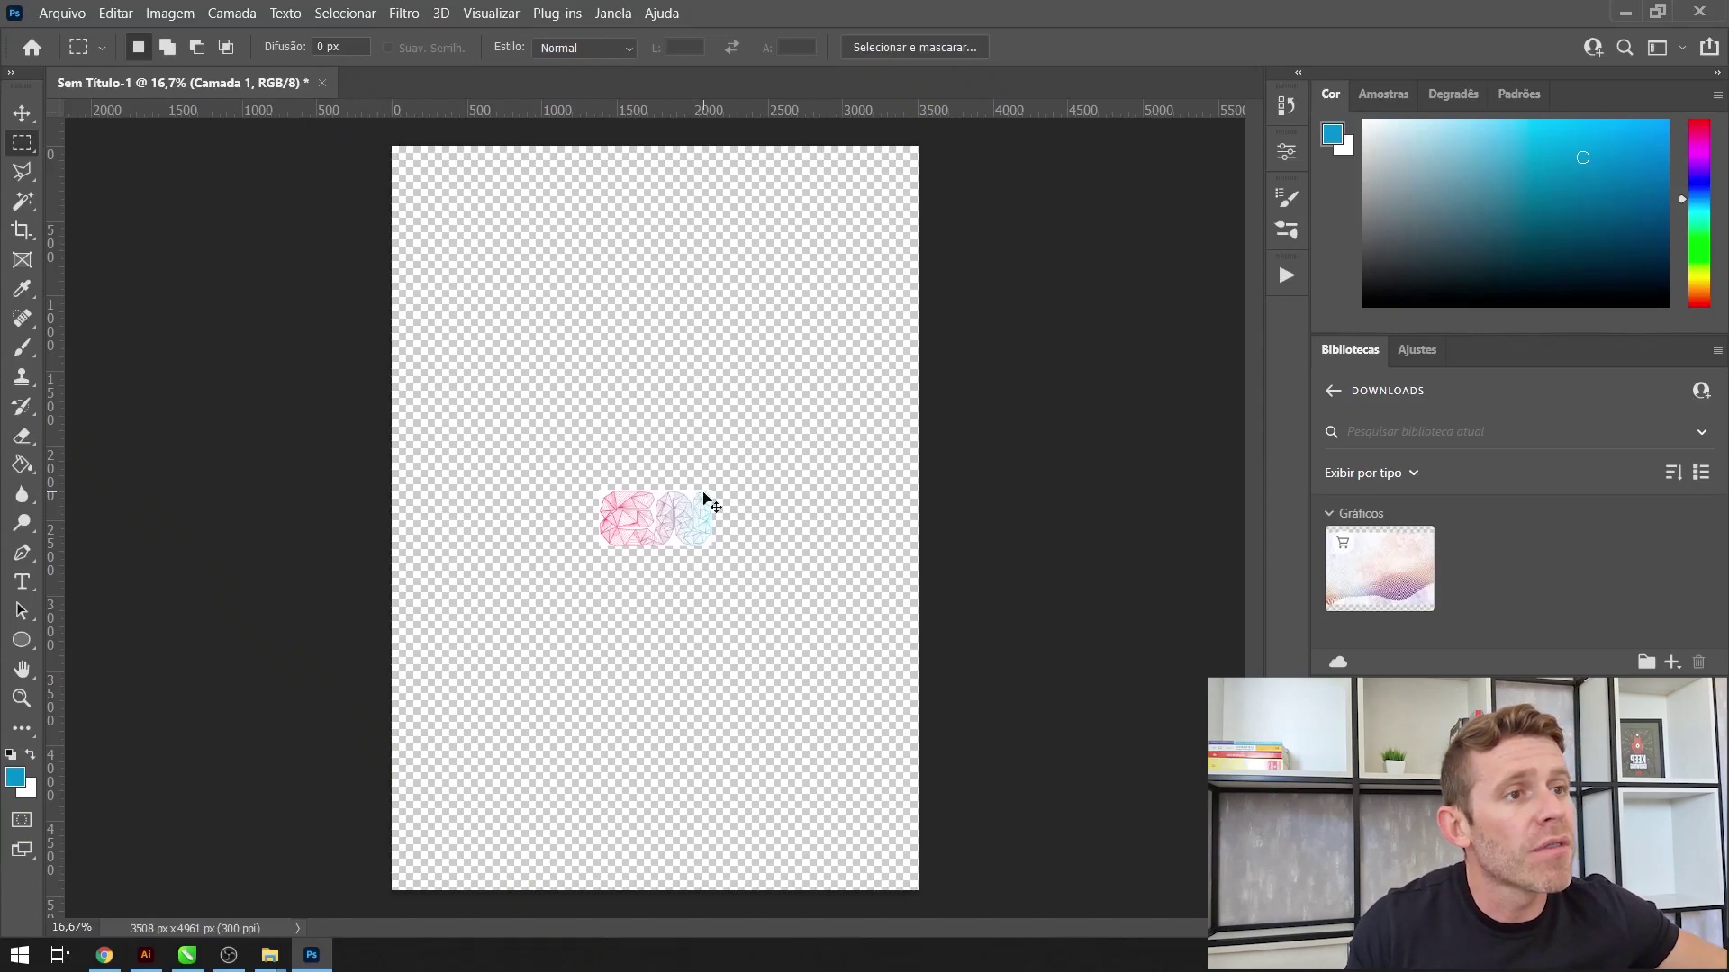
key(ctrl+t)
drag(713, 494, 879, 382)
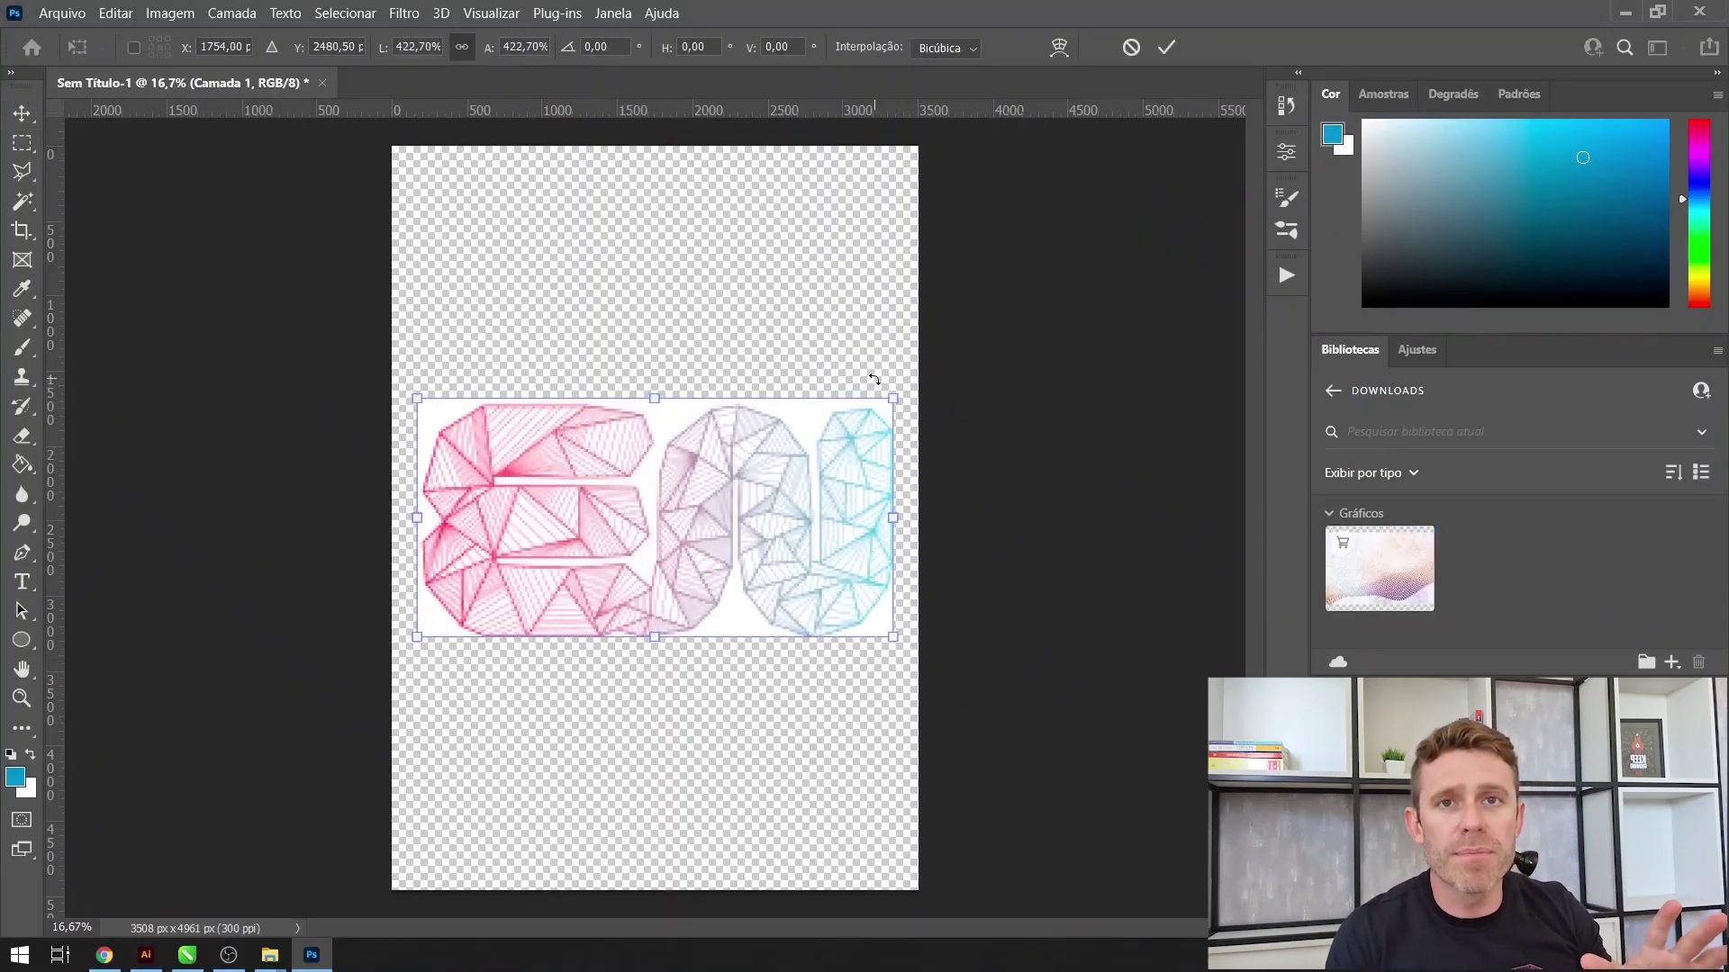
key(Return)
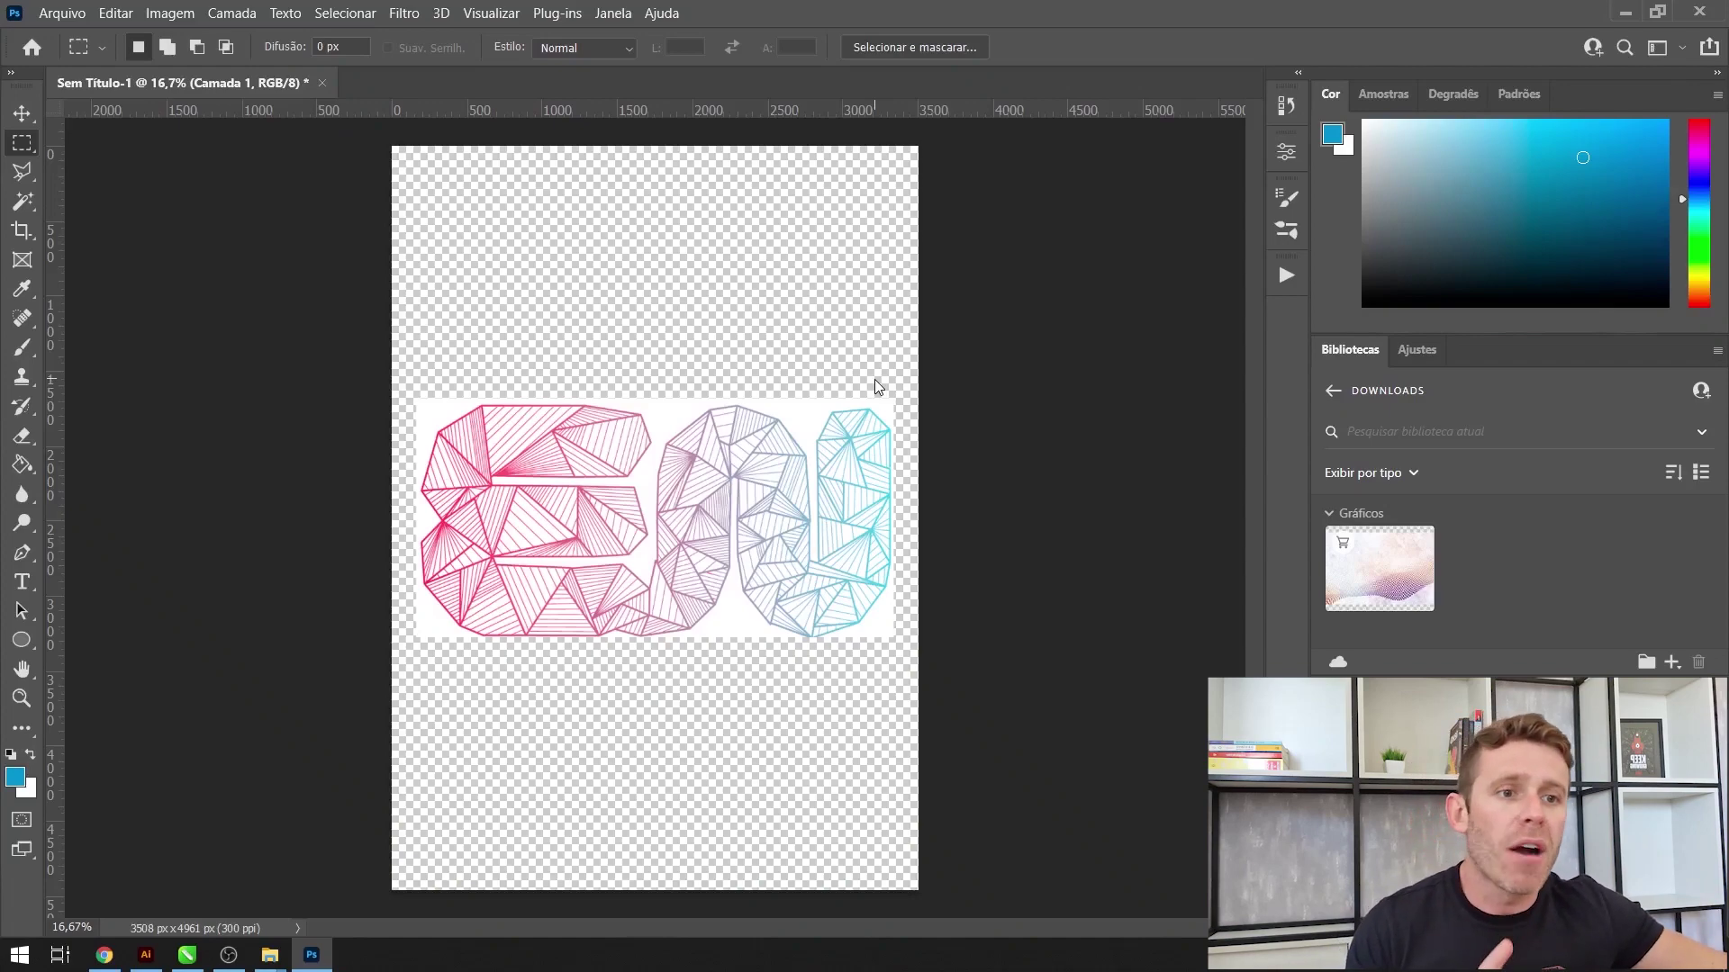
- Switch to the Montink editor, enlarge the T-shirt logo well beyond the print area, and undo the enlargement
click(104, 954)
click(1113, 626)
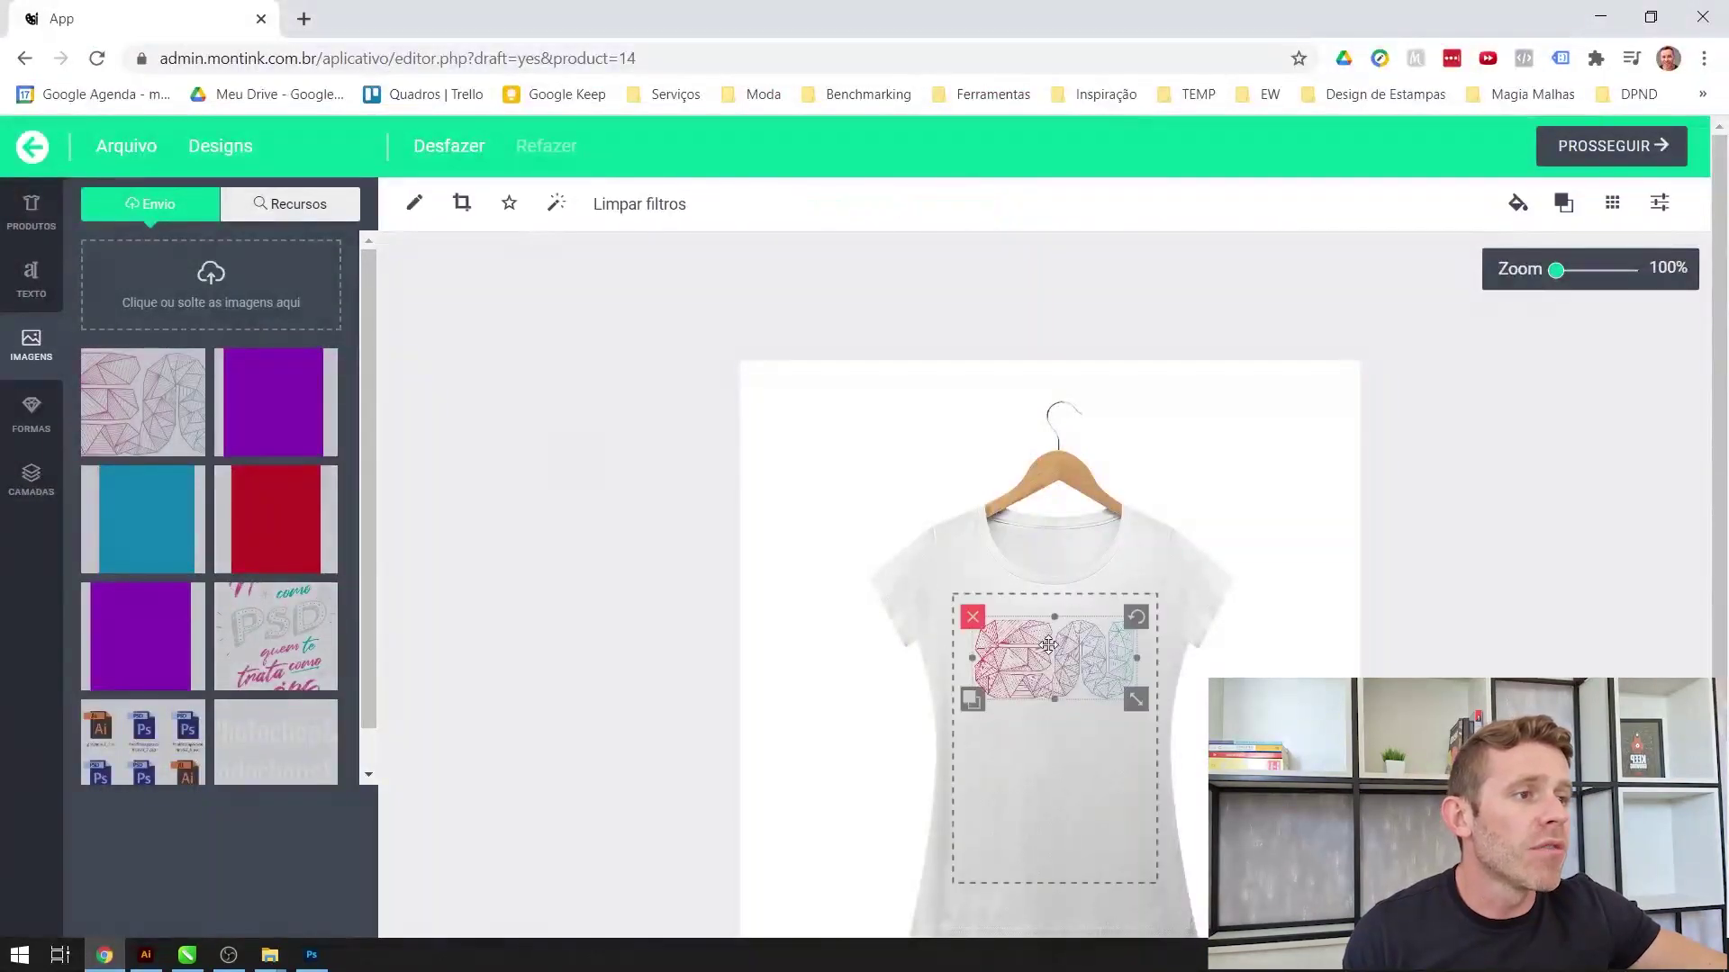
drag(1136, 698, 1311, 787)
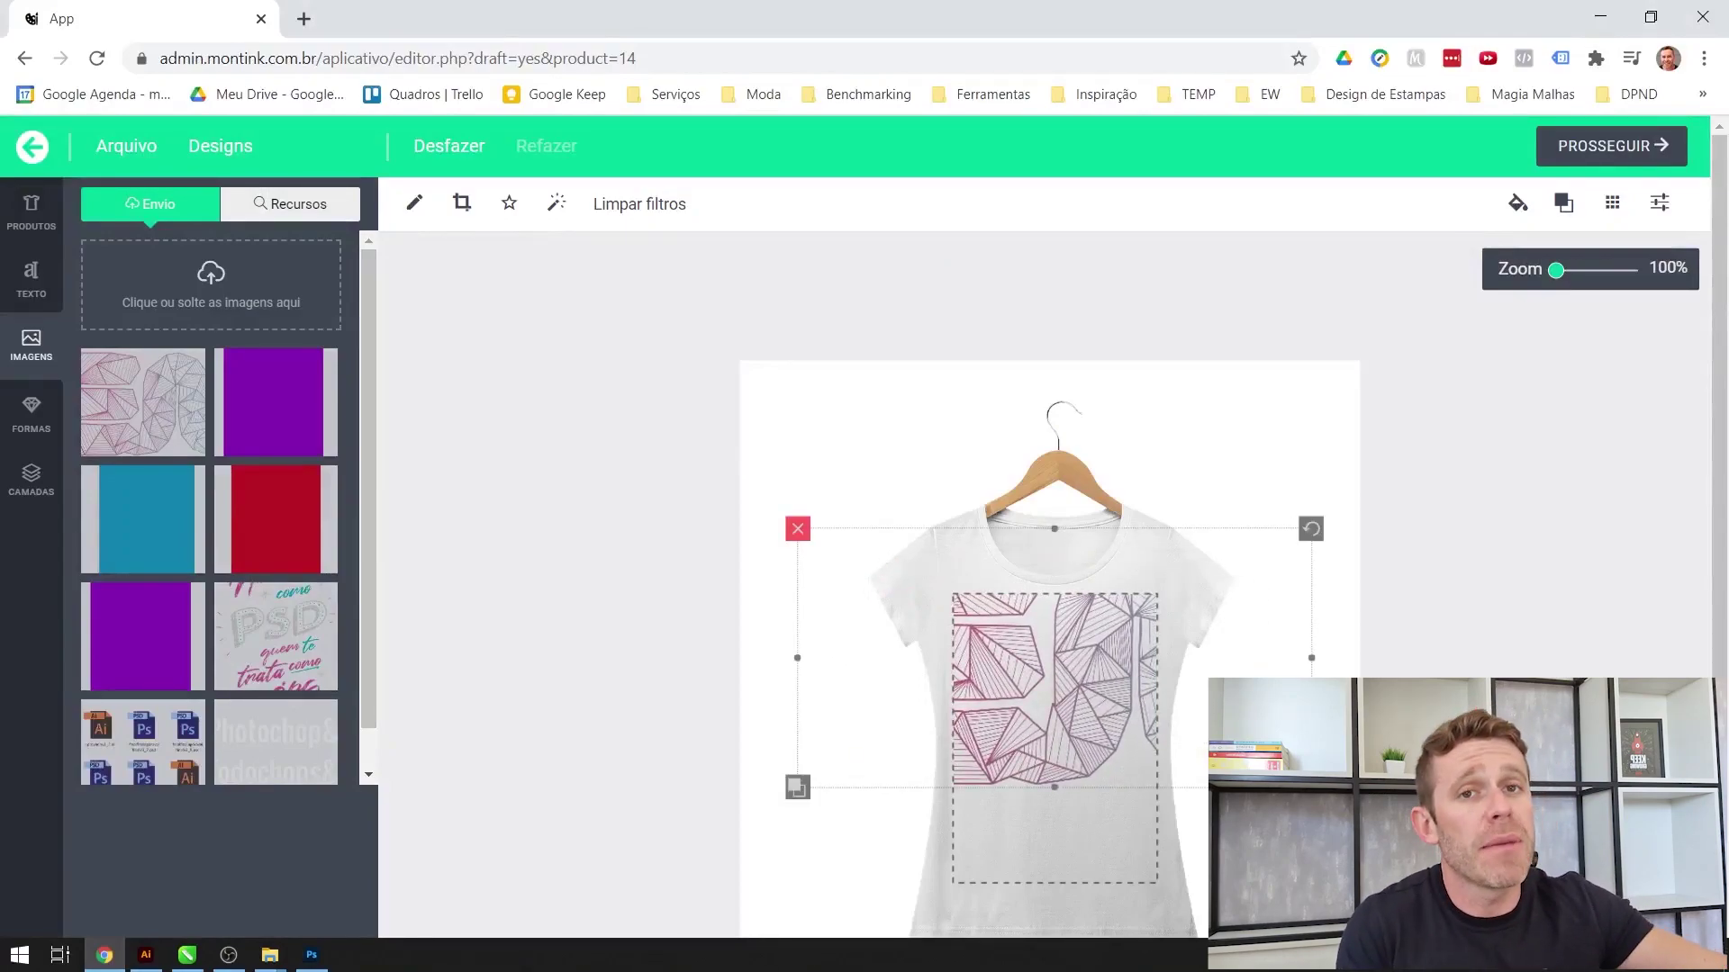
key(ctrl+z)
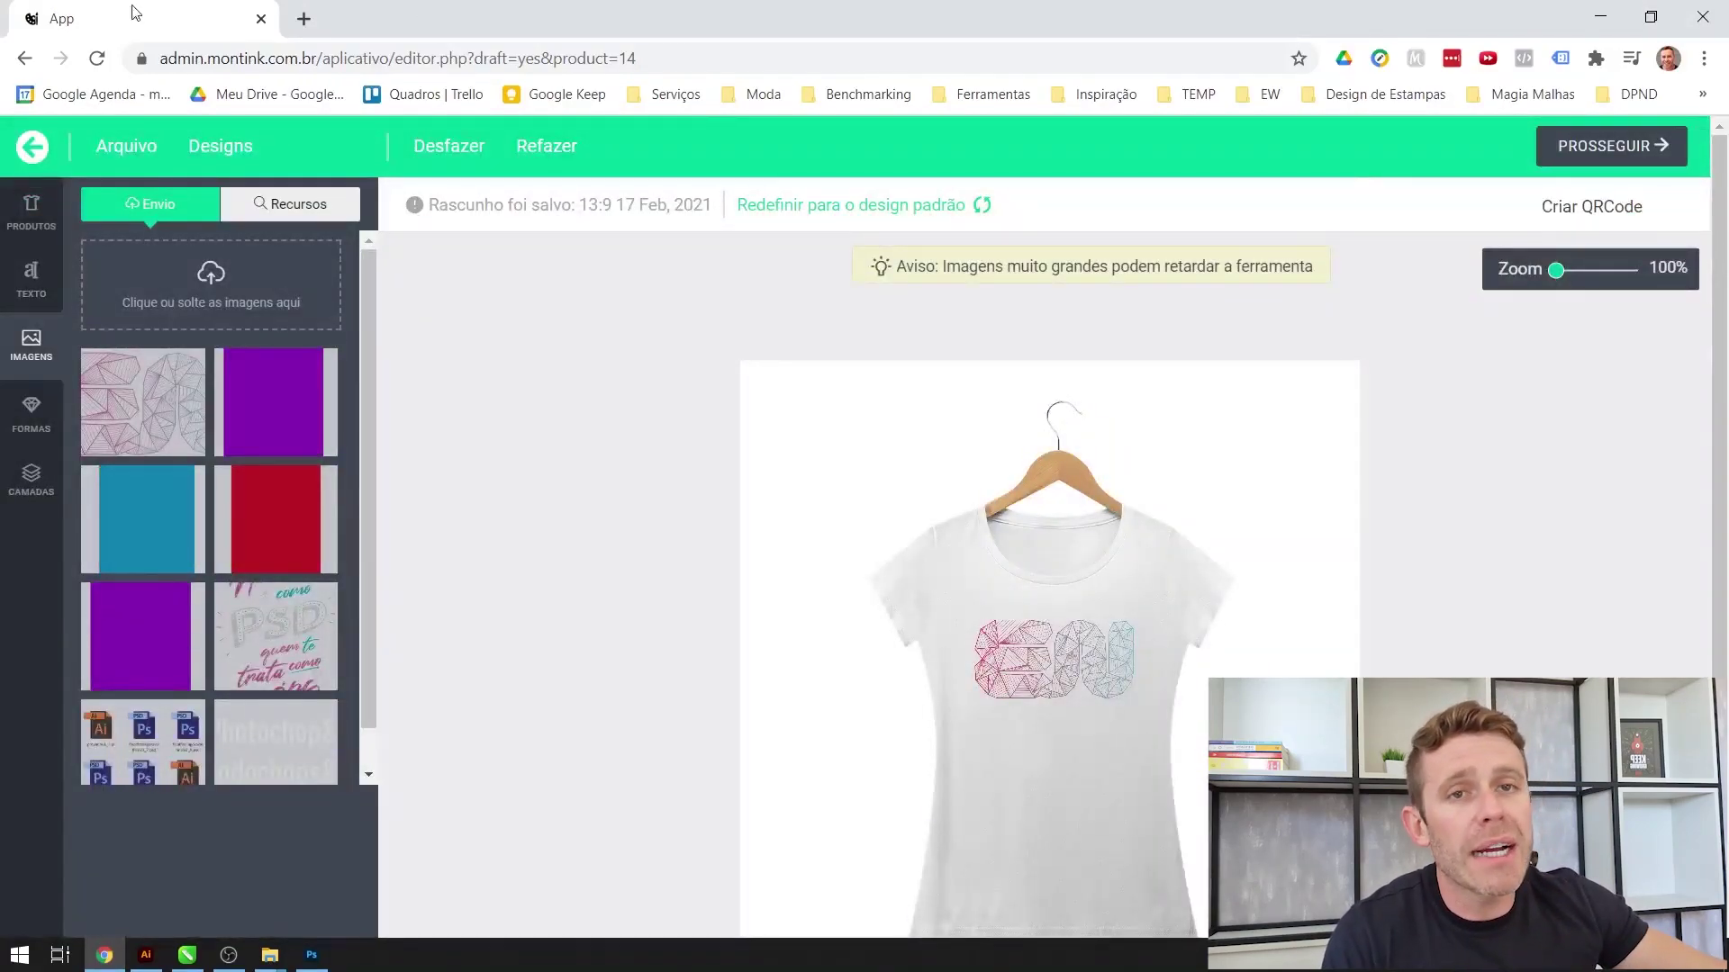
- Return to Photoshop, delete the pasted screen capture from the canvas and clear the selection
click(311, 956)
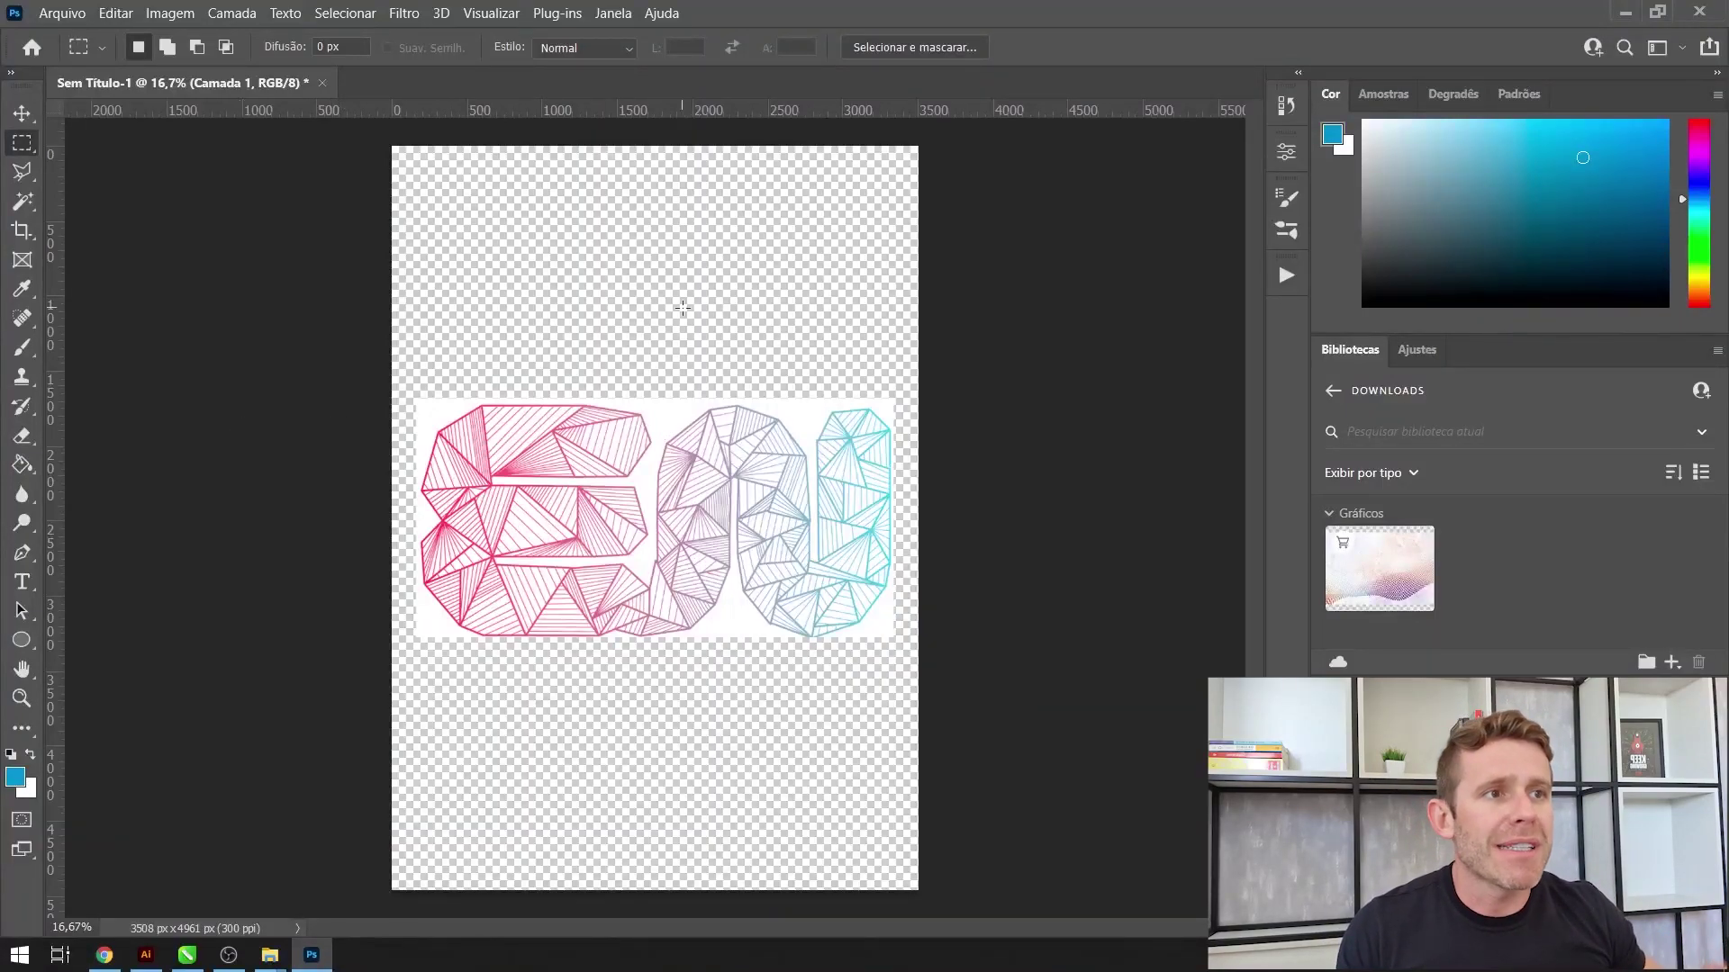
key(ctrl+a)
key(Delete)
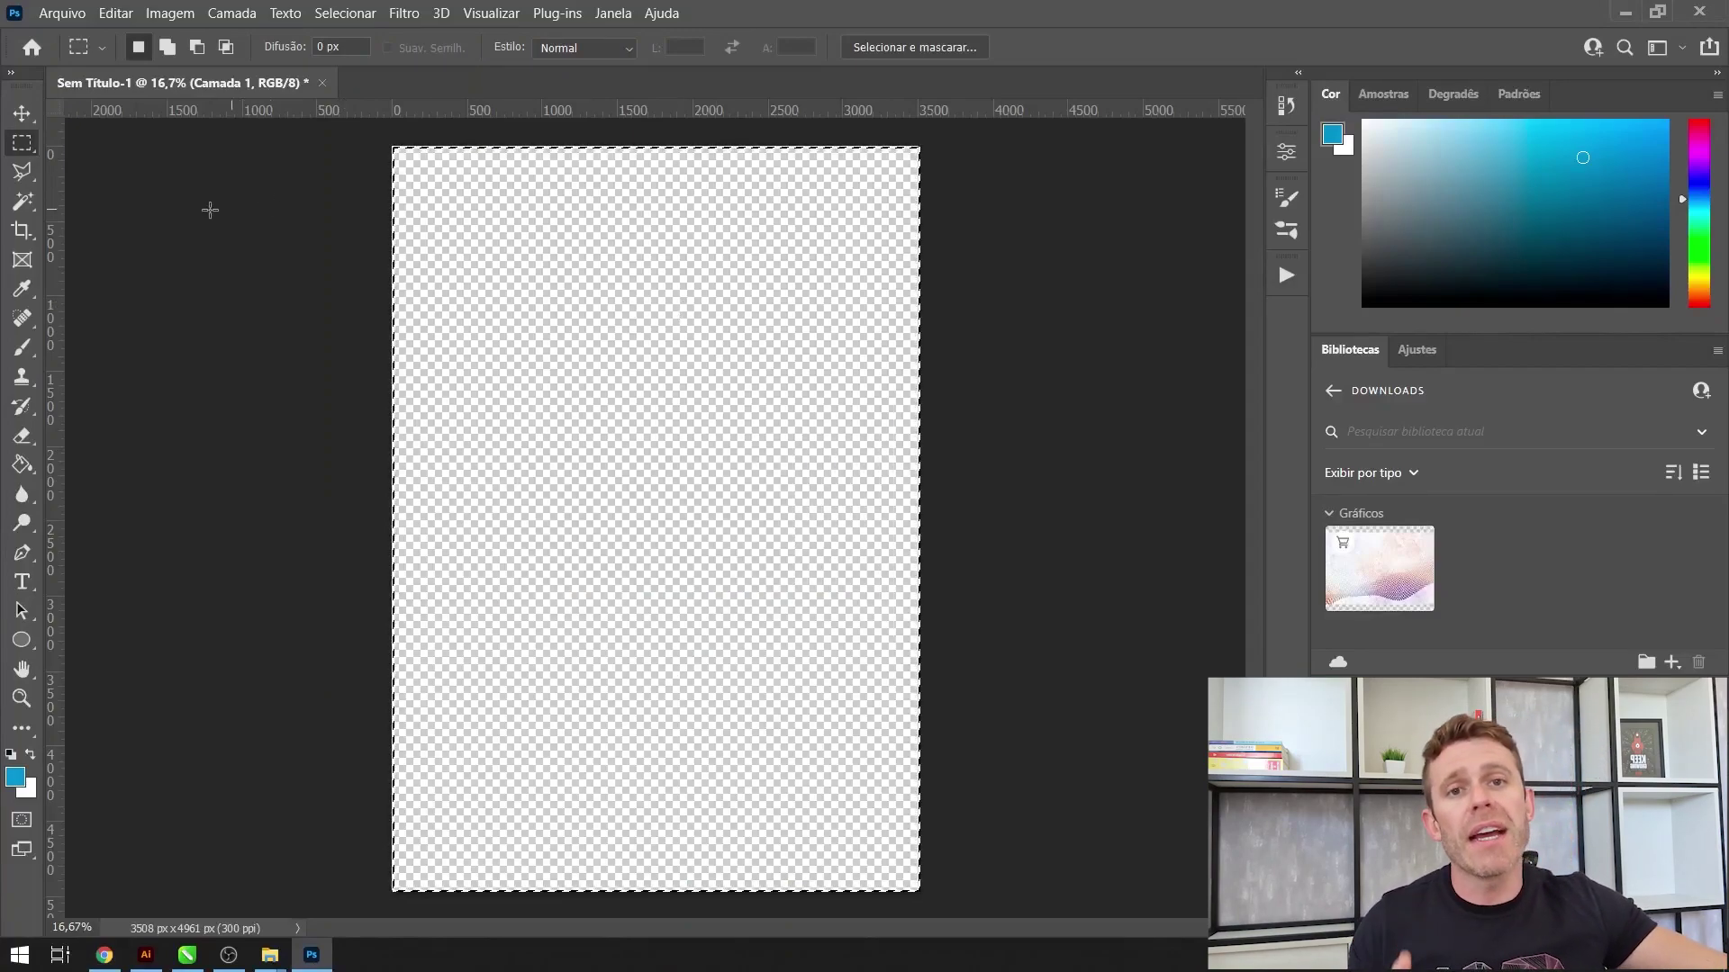
key(ctrl+d)
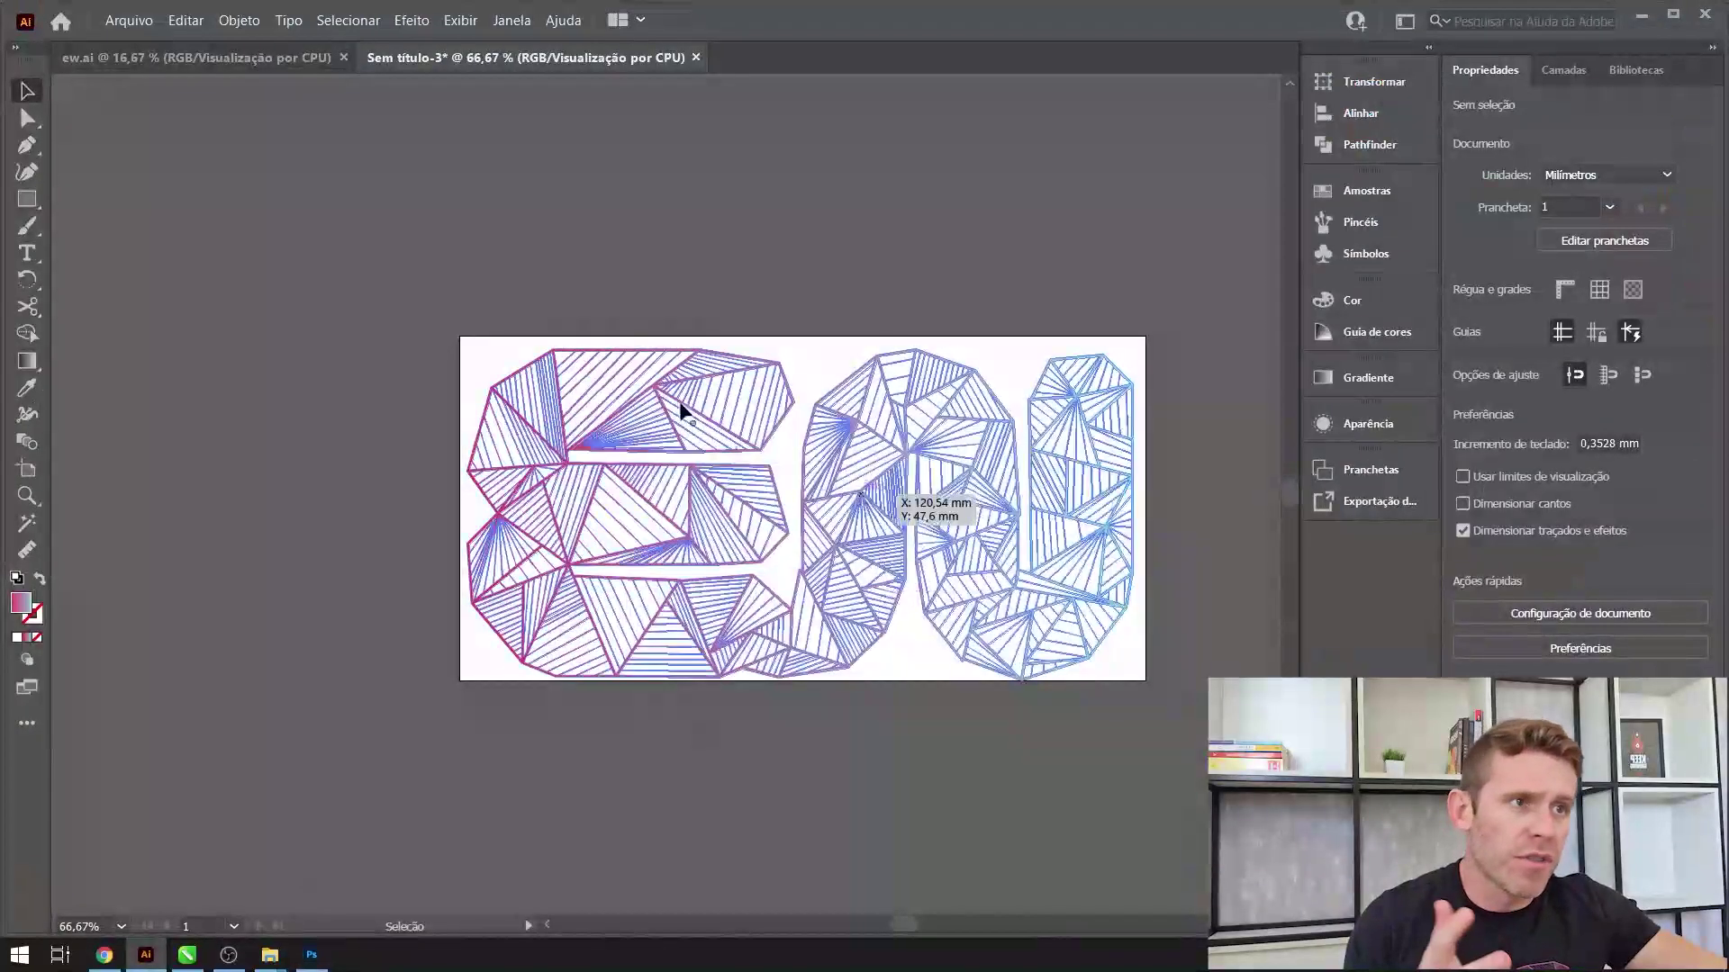
- Paste the vector logo from Illustrator into the Photoshop document as pixels, enlarged to nearly the full canvas width
click(853, 412)
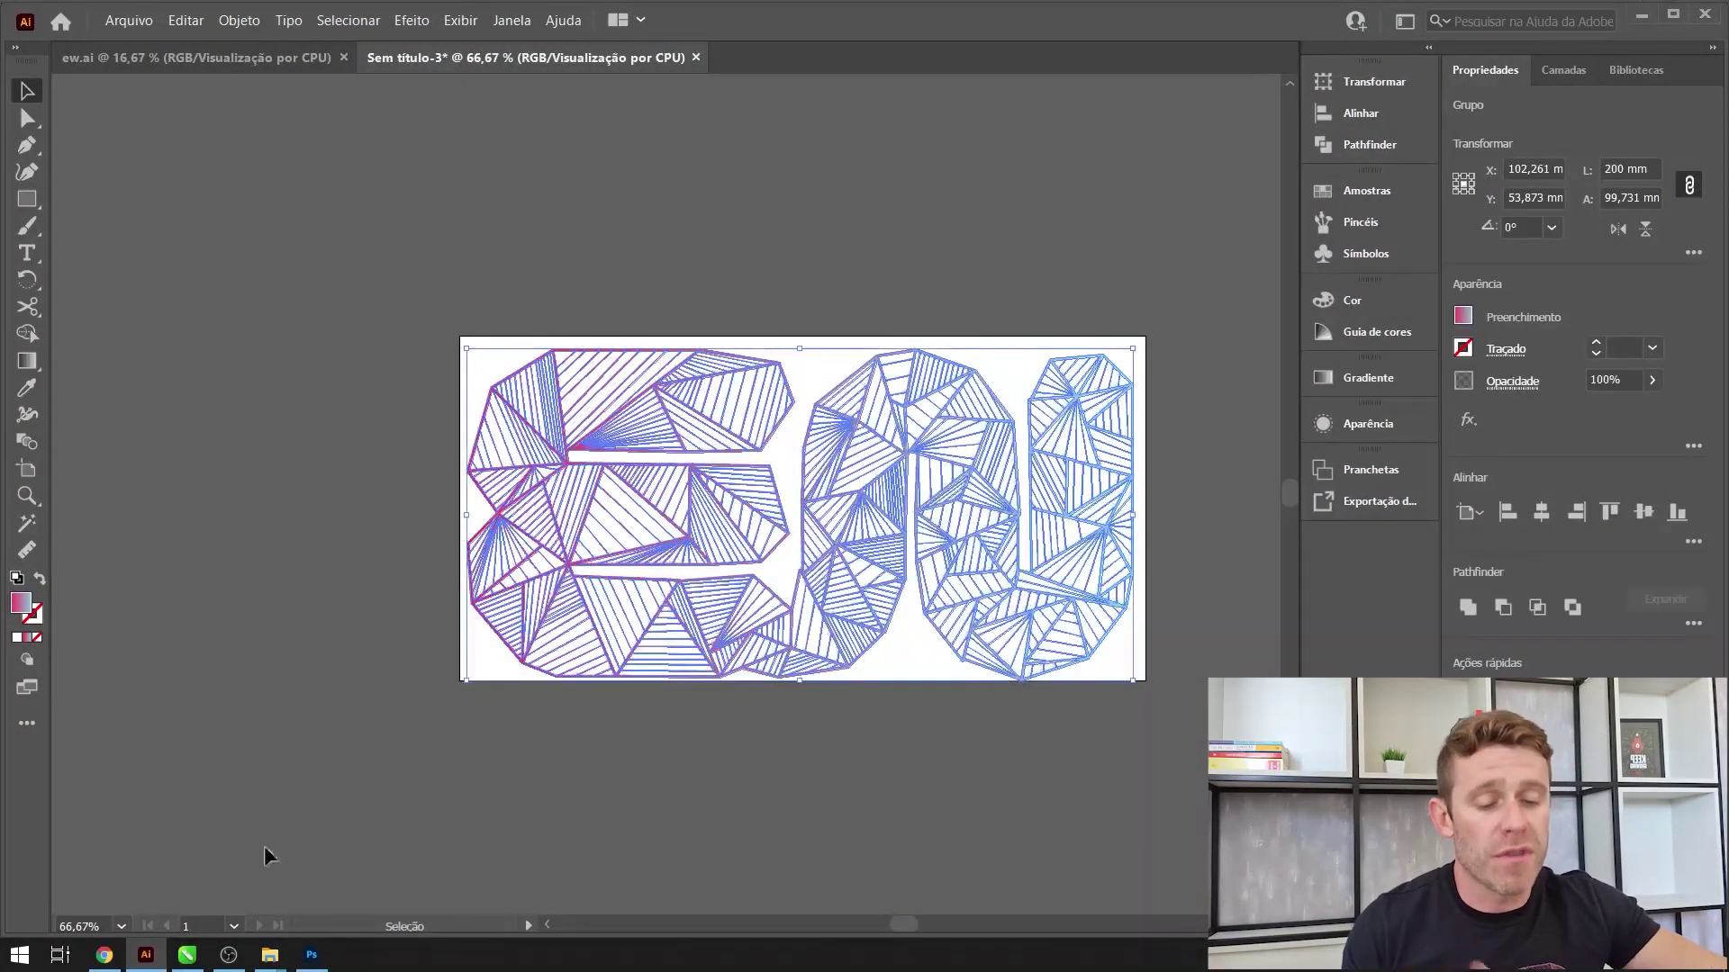
click(311, 955)
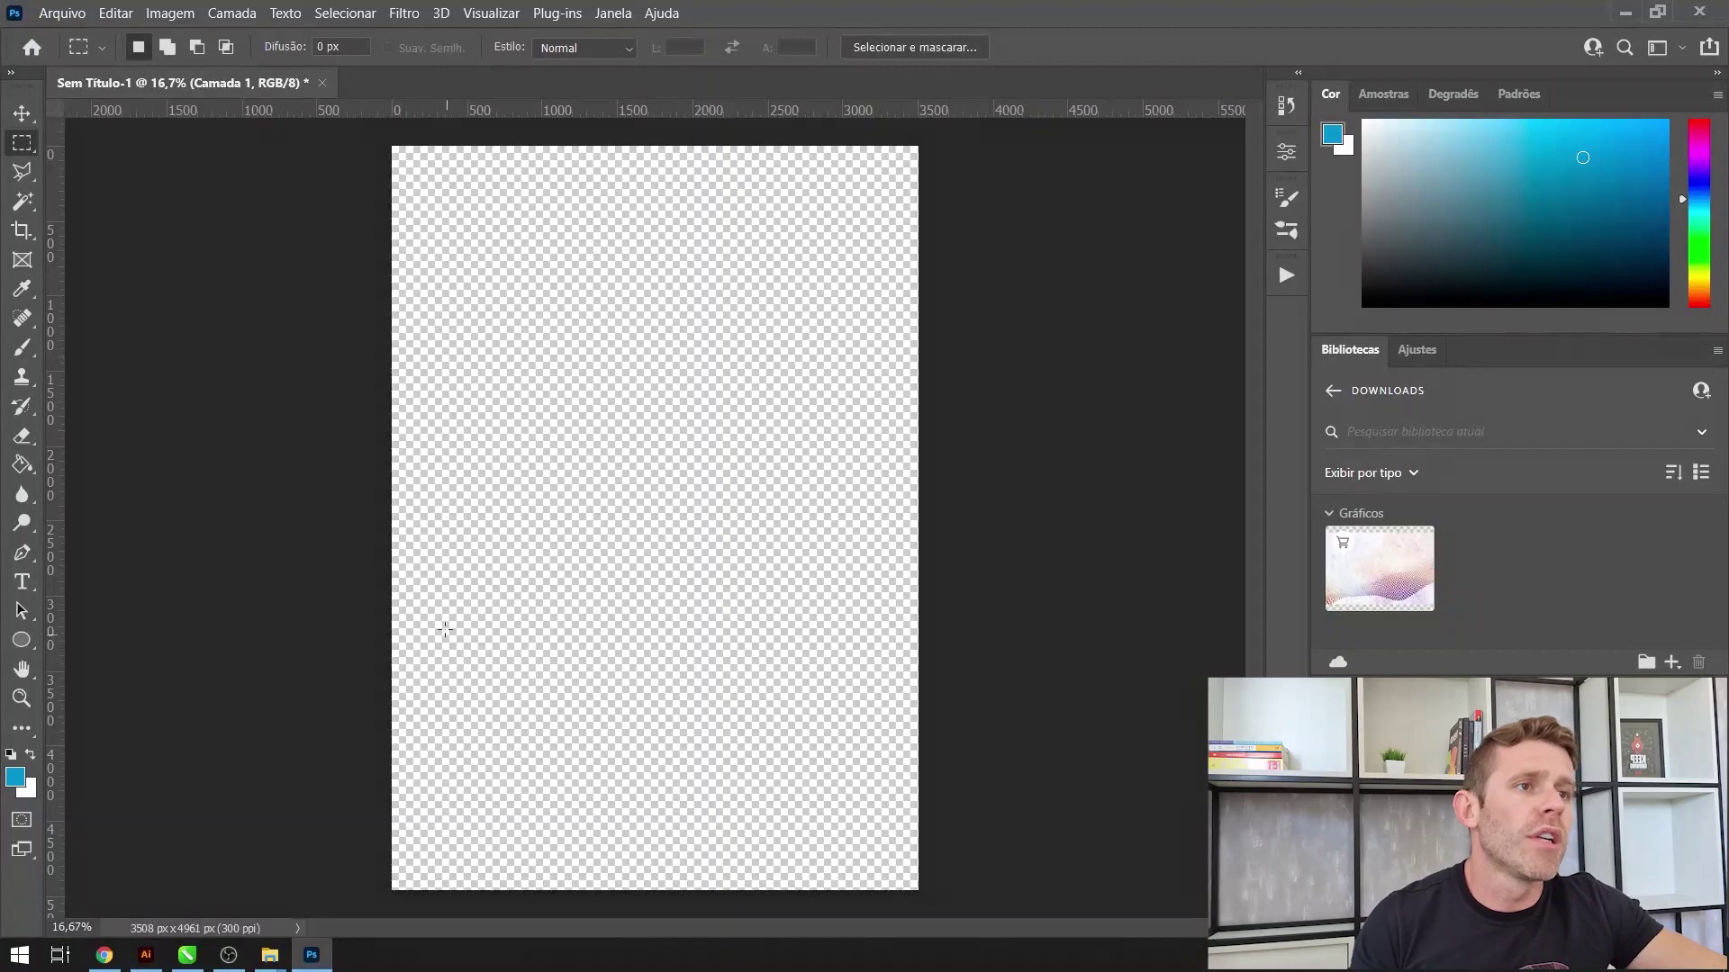
key(ctrl+v)
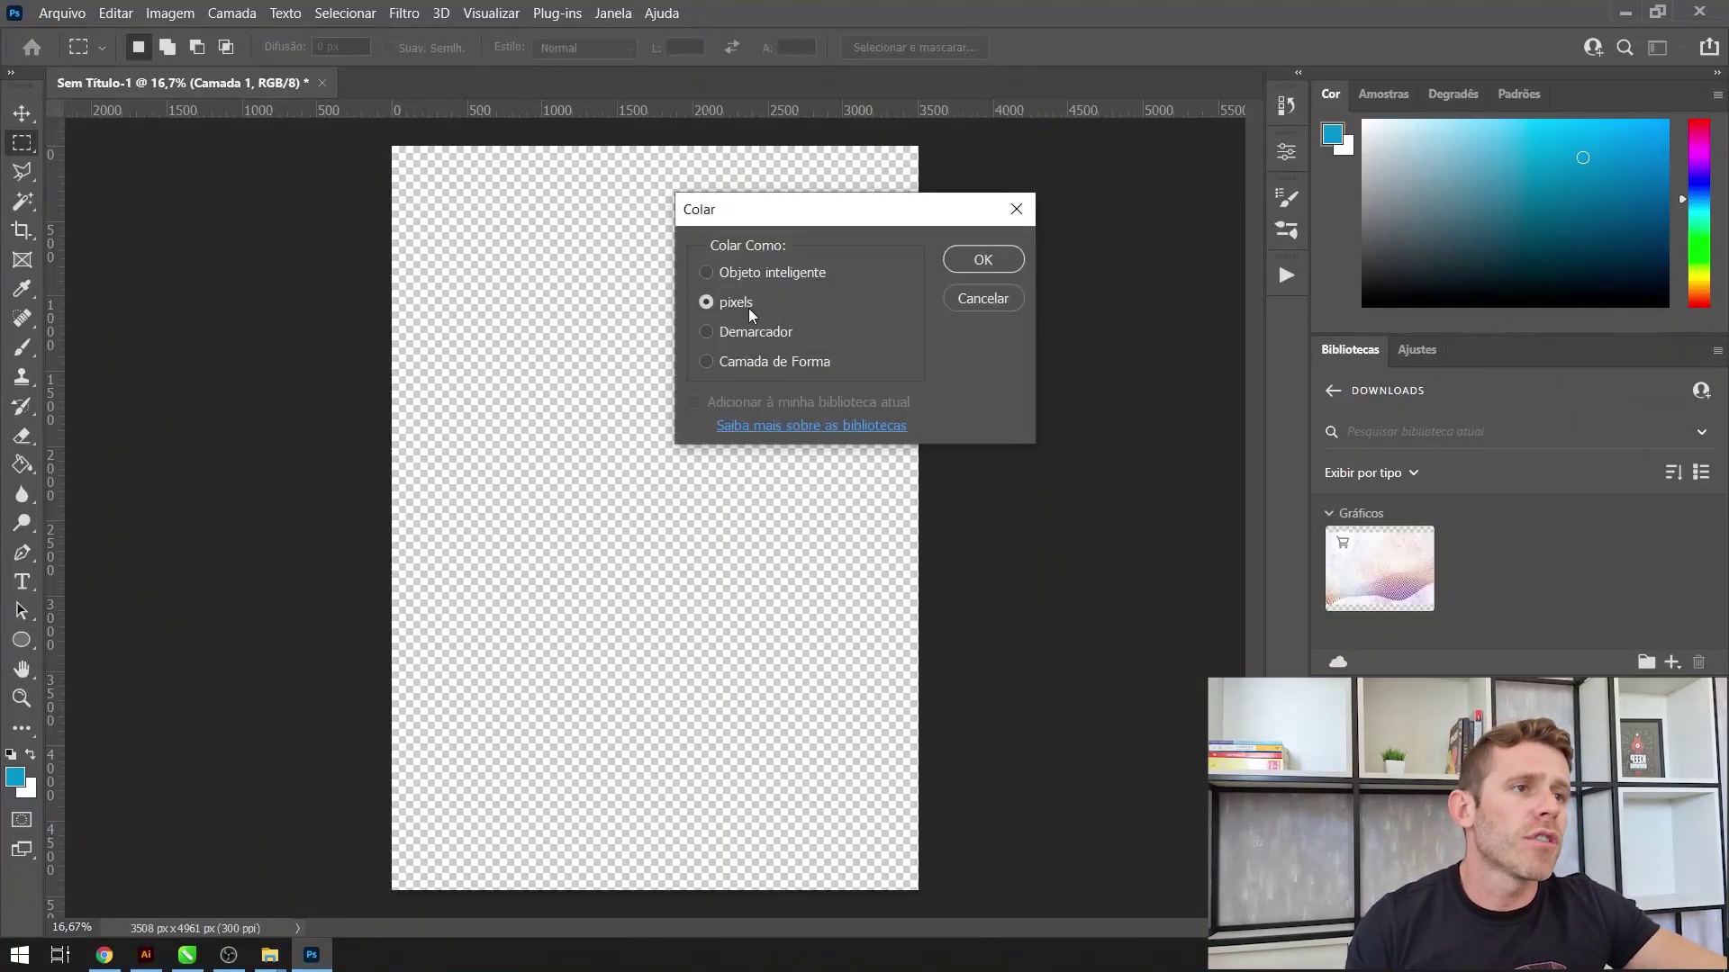
click(1017, 263)
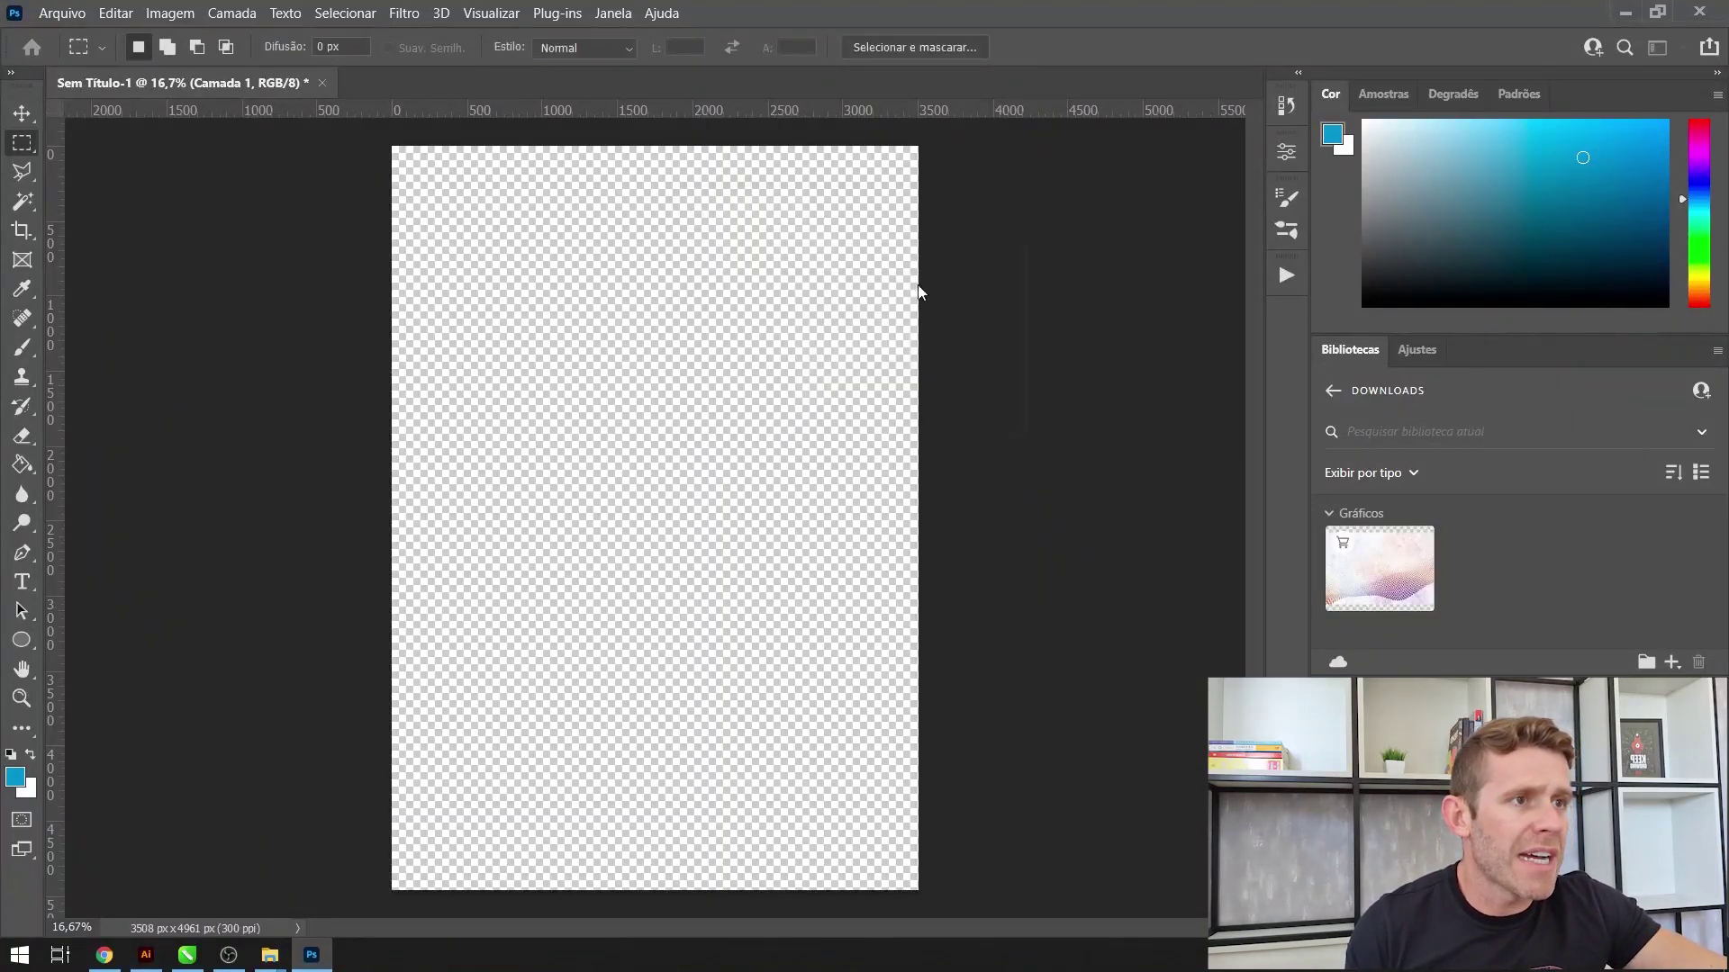
drag(835, 436, 882, 376)
key(Return)
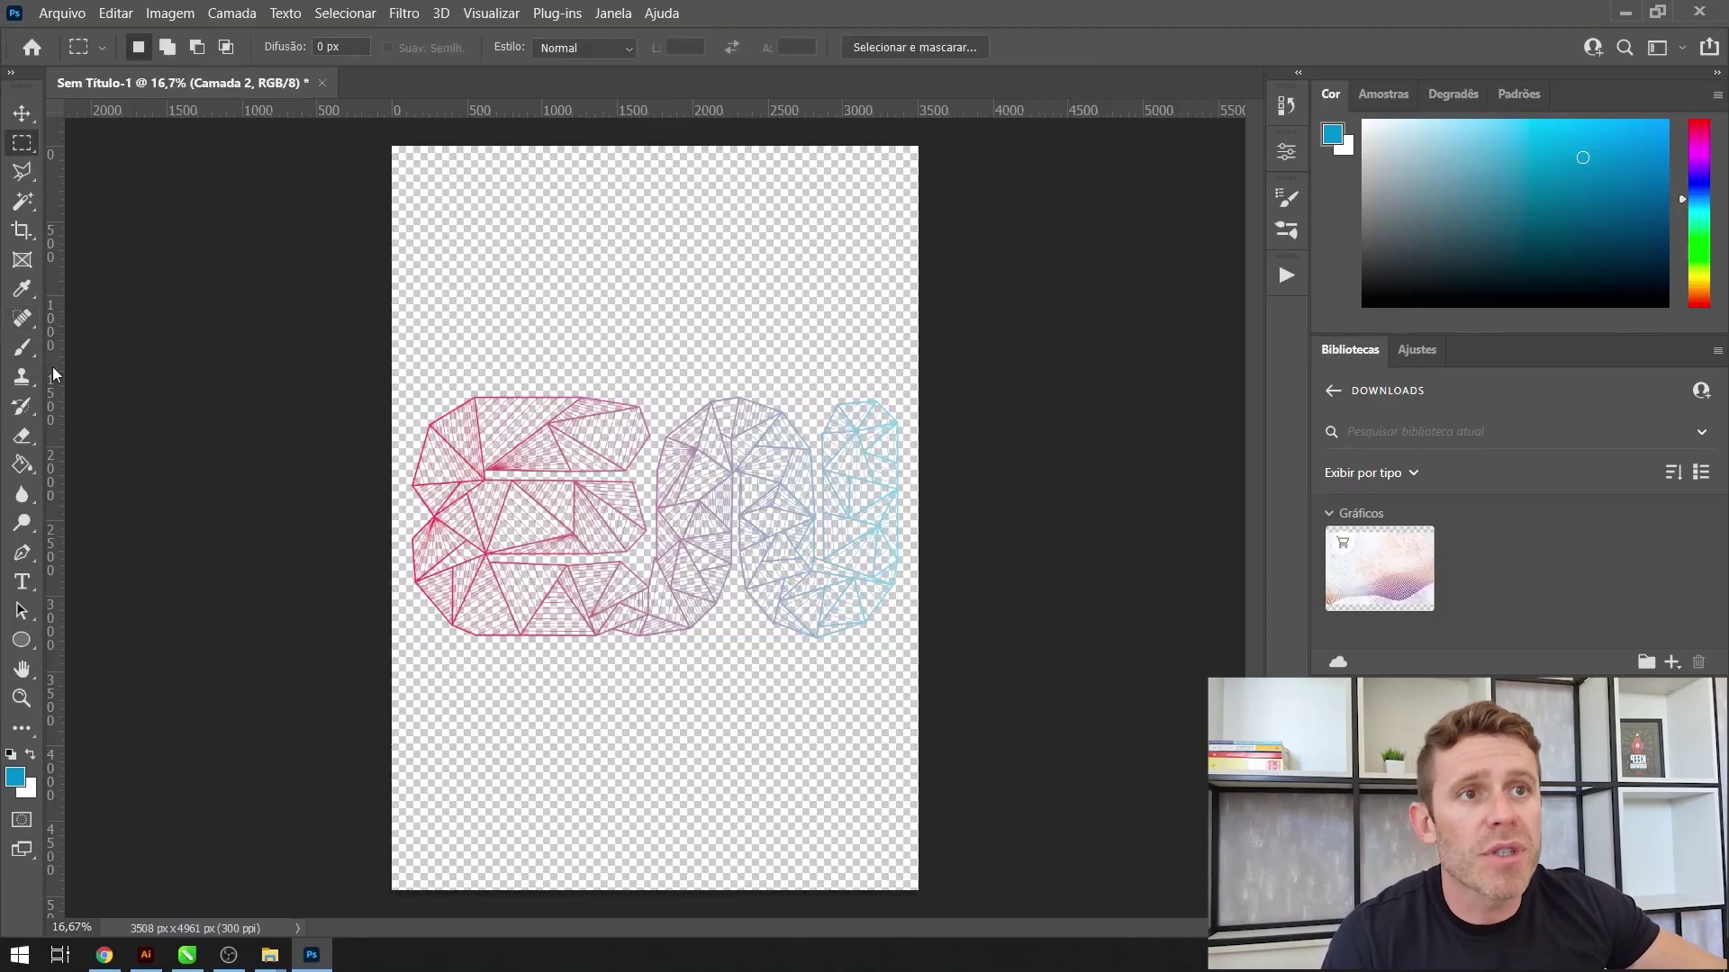
- Crop the canvas tightly to the logo's outer edges, to about 3241 × 1616 px
click(22, 231)
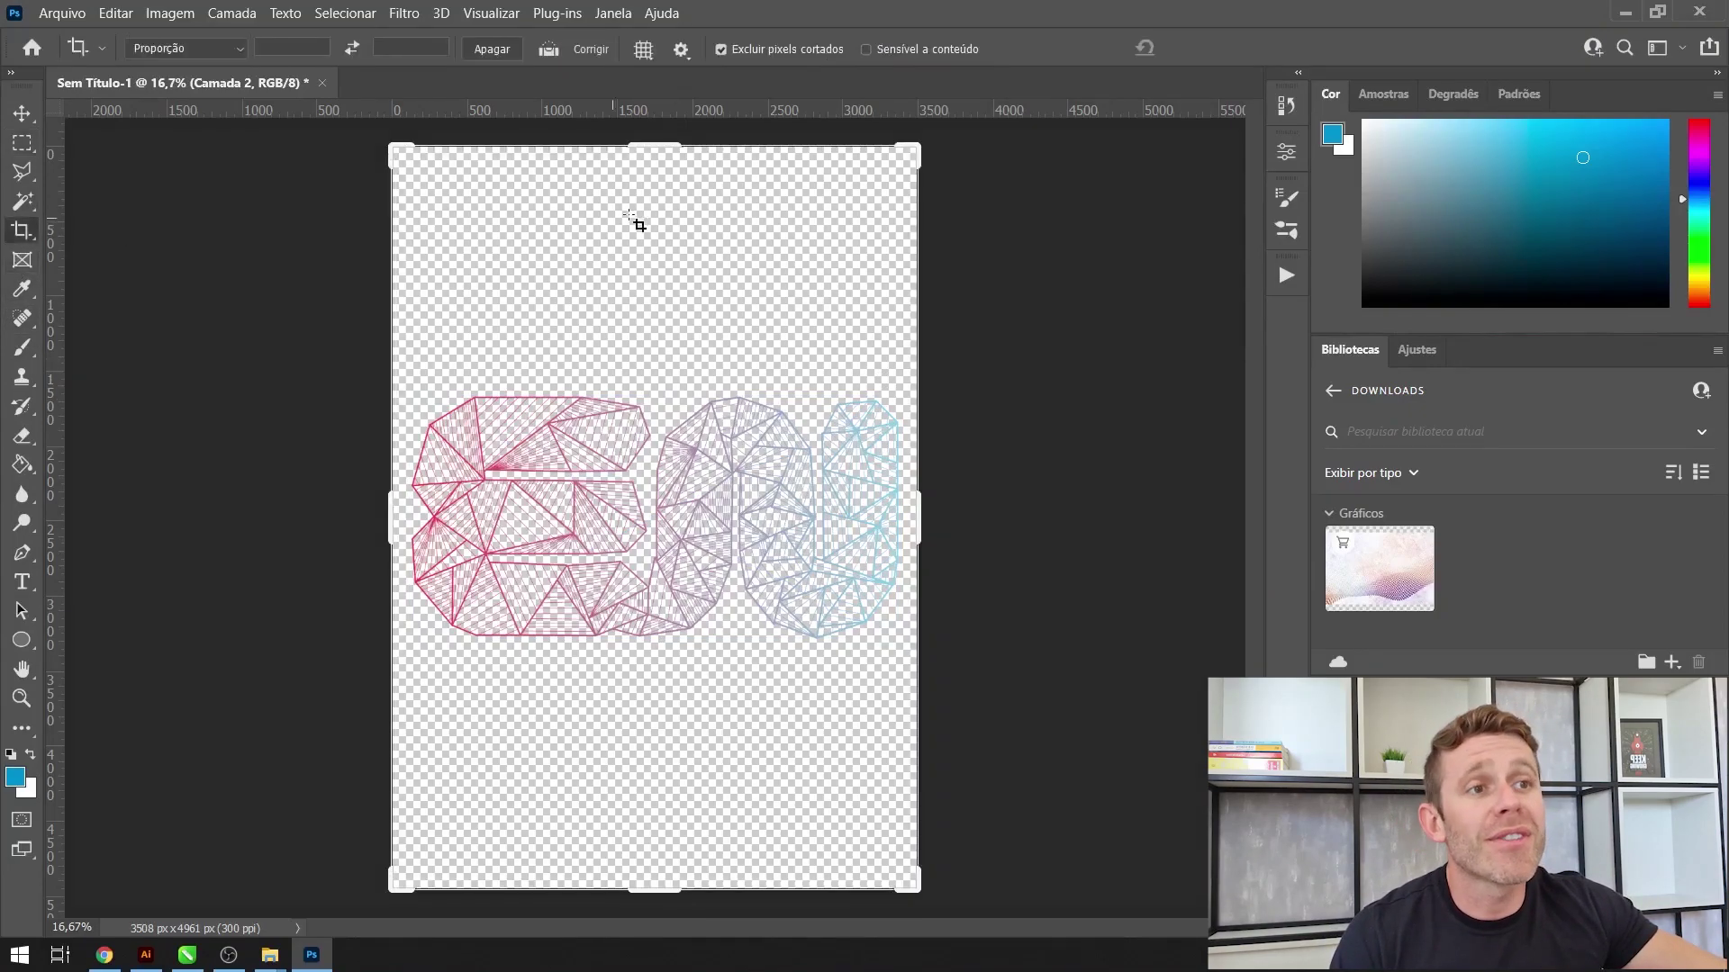
drag(651, 138, 667, 270)
drag(677, 761, 685, 638)
drag(913, 519, 905, 518)
drag(409, 515, 417, 514)
key(Return)
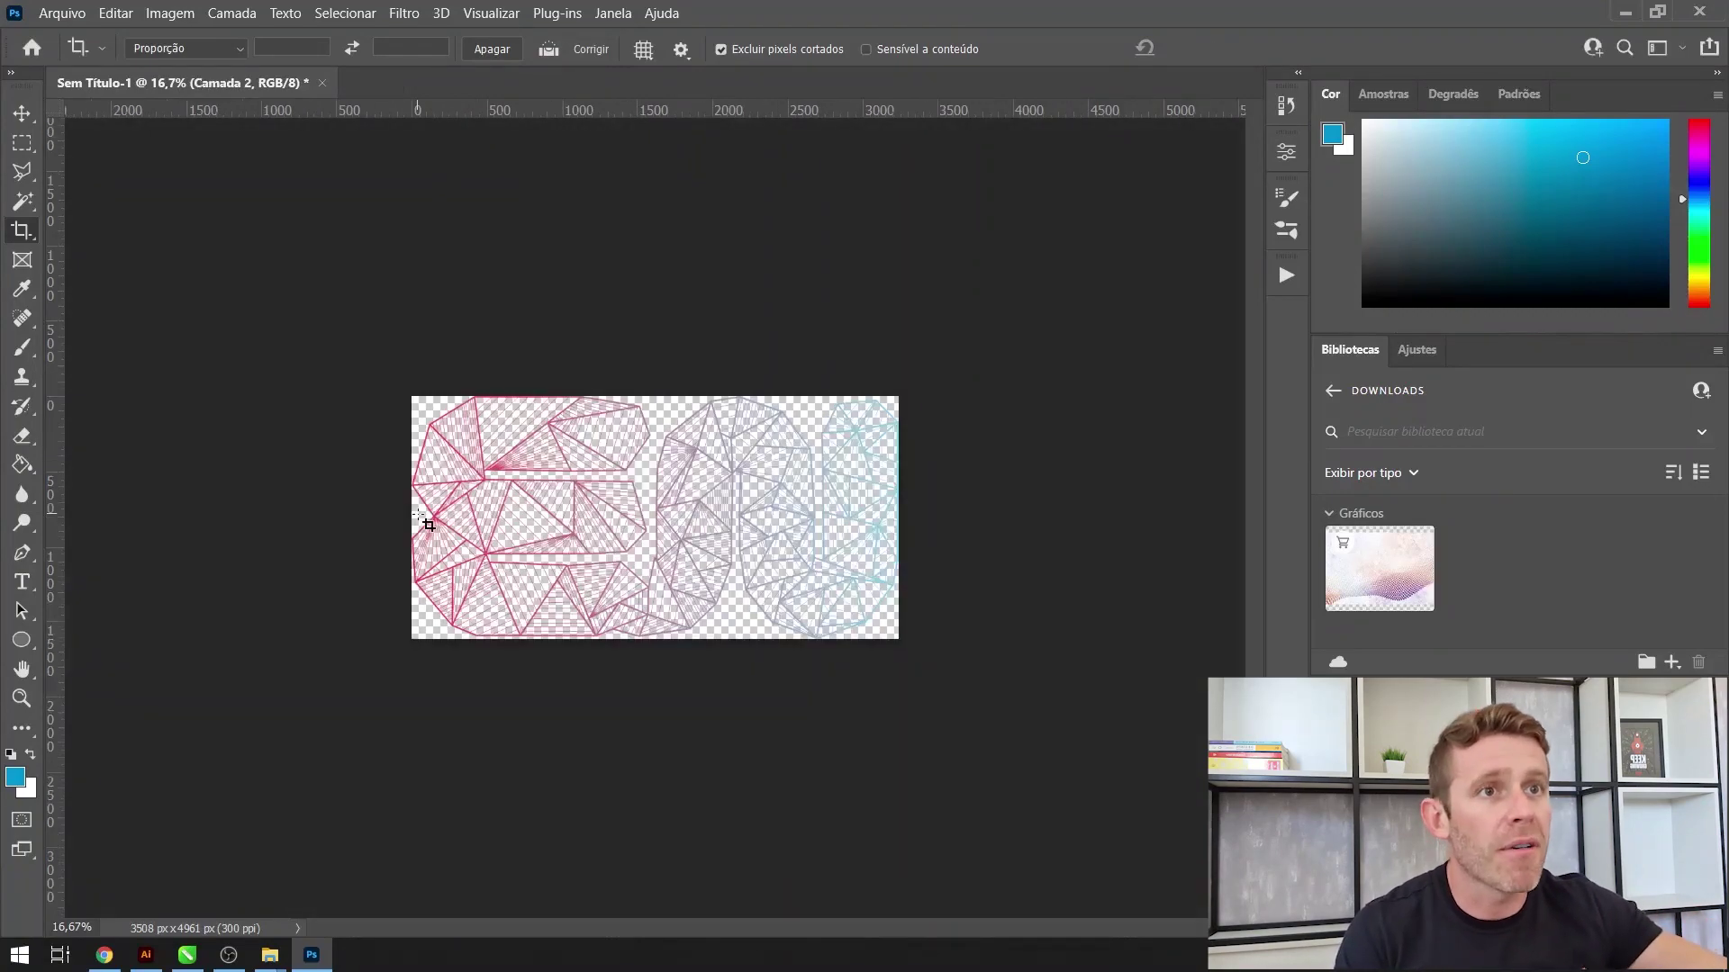
- Start saving a copy of the document and browse to the 300ppi folder inside the desktop's Montink folder, listing all its files
click(59, 13)
click(159, 276)
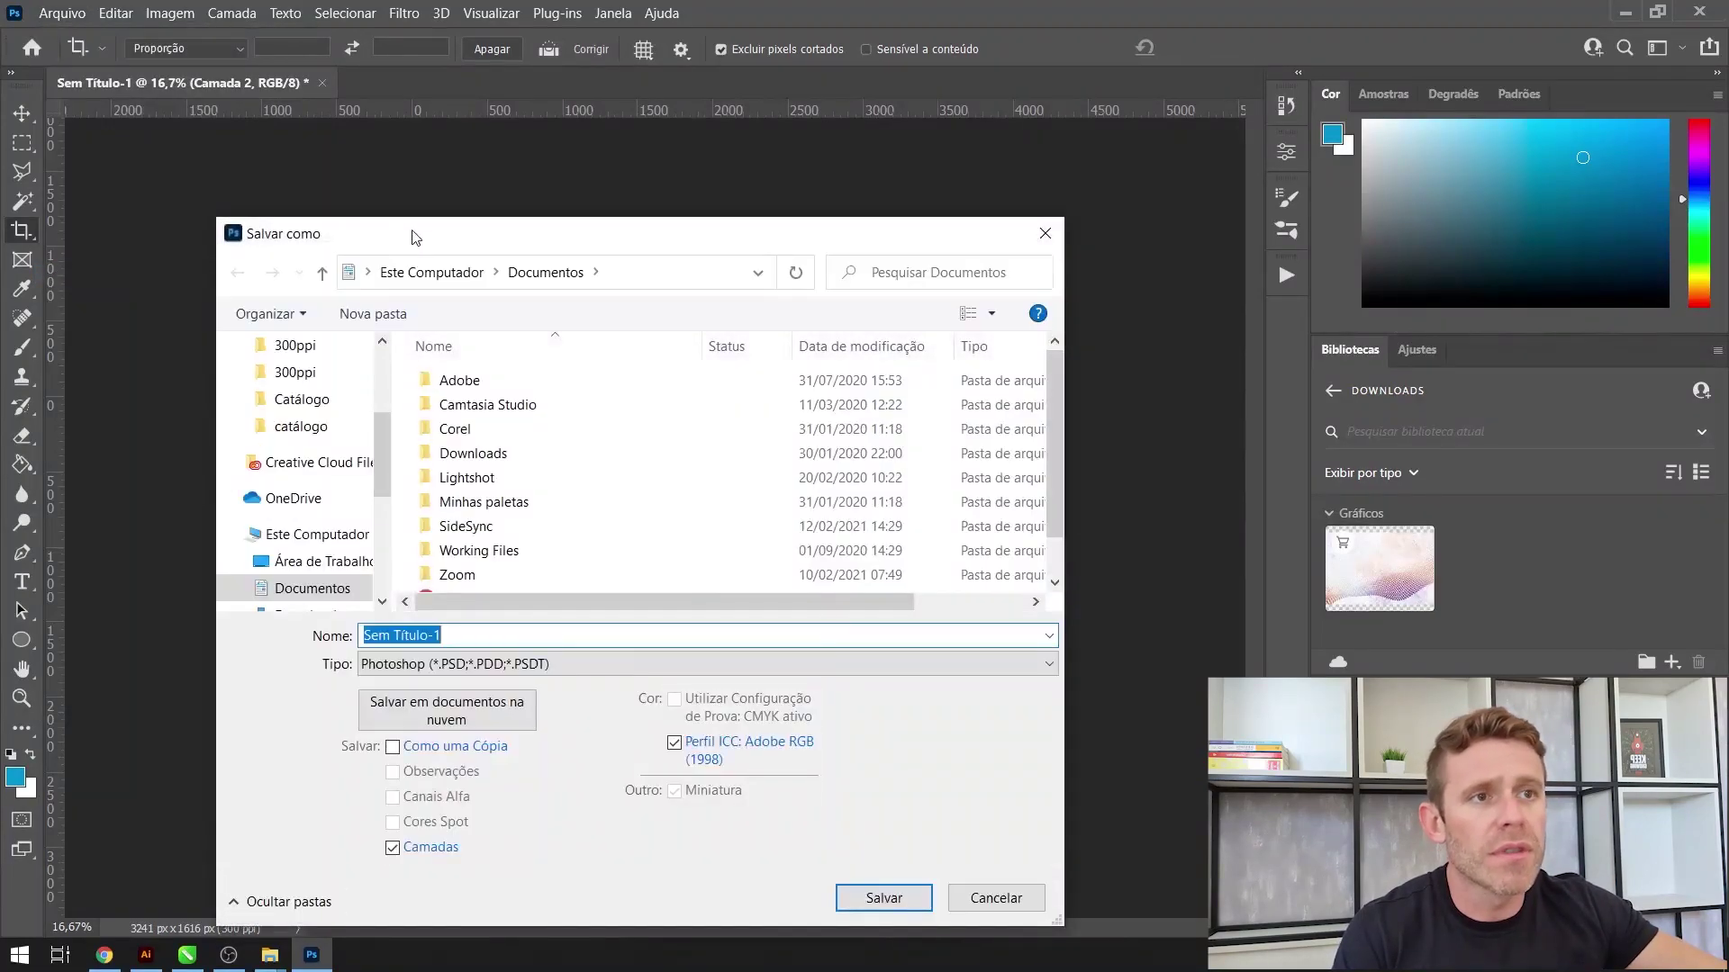
scroll(316, 468, up, 2)
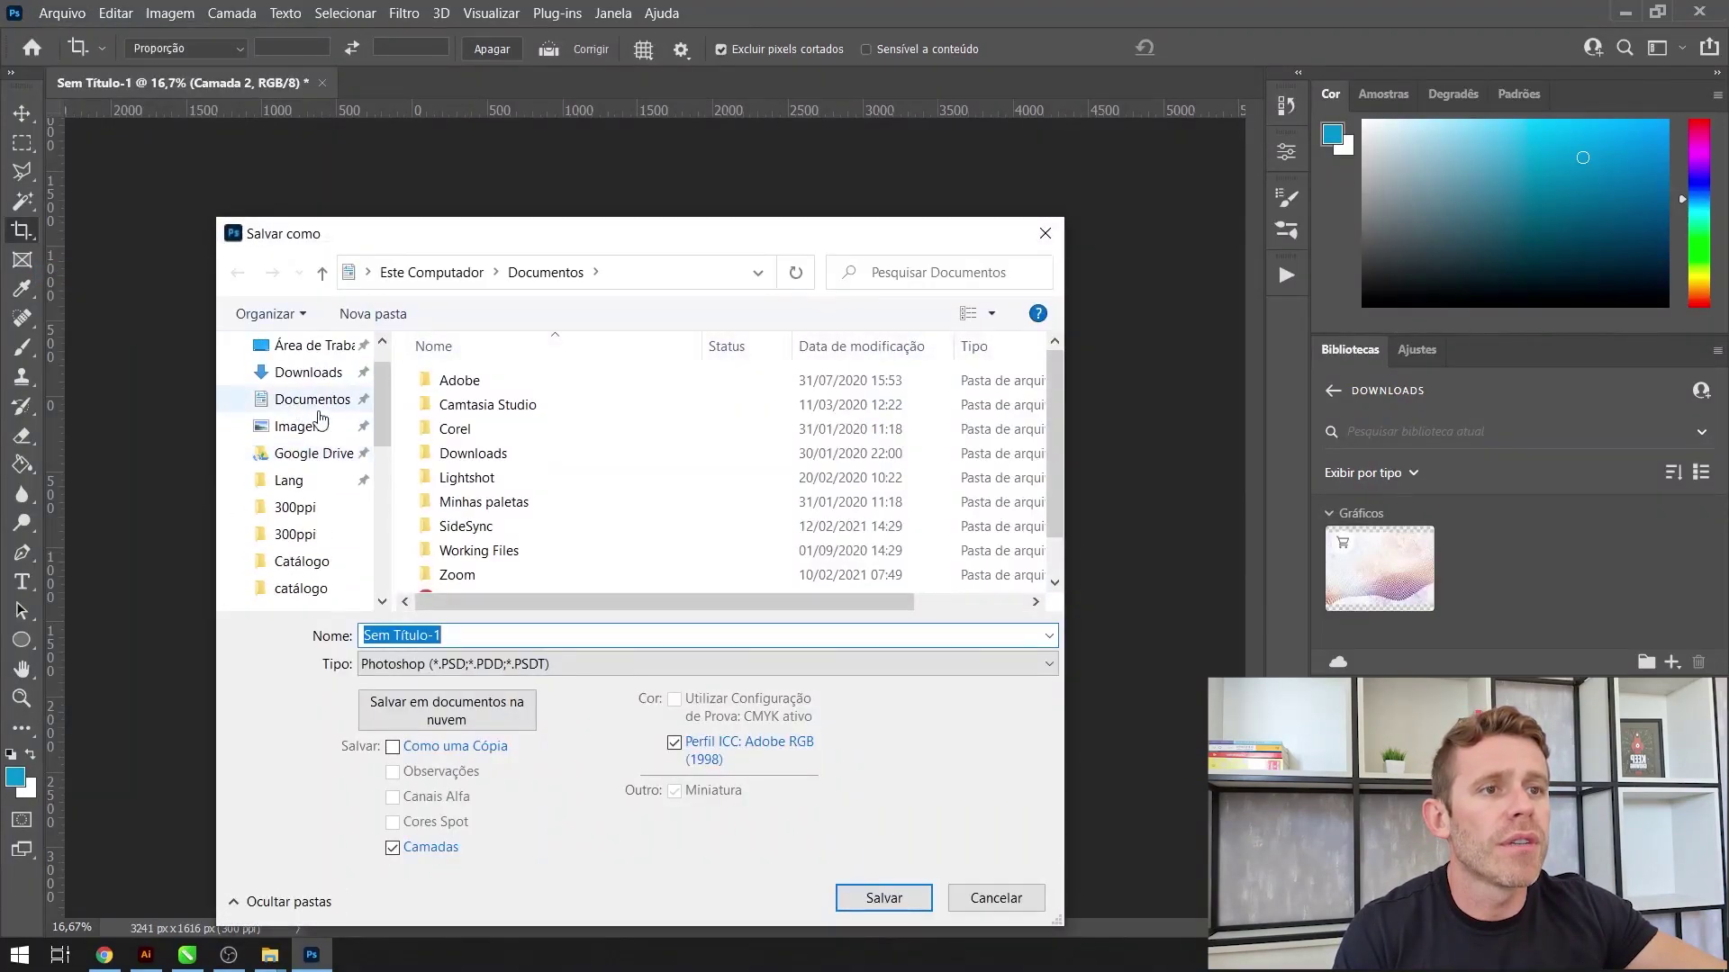
click(329, 511)
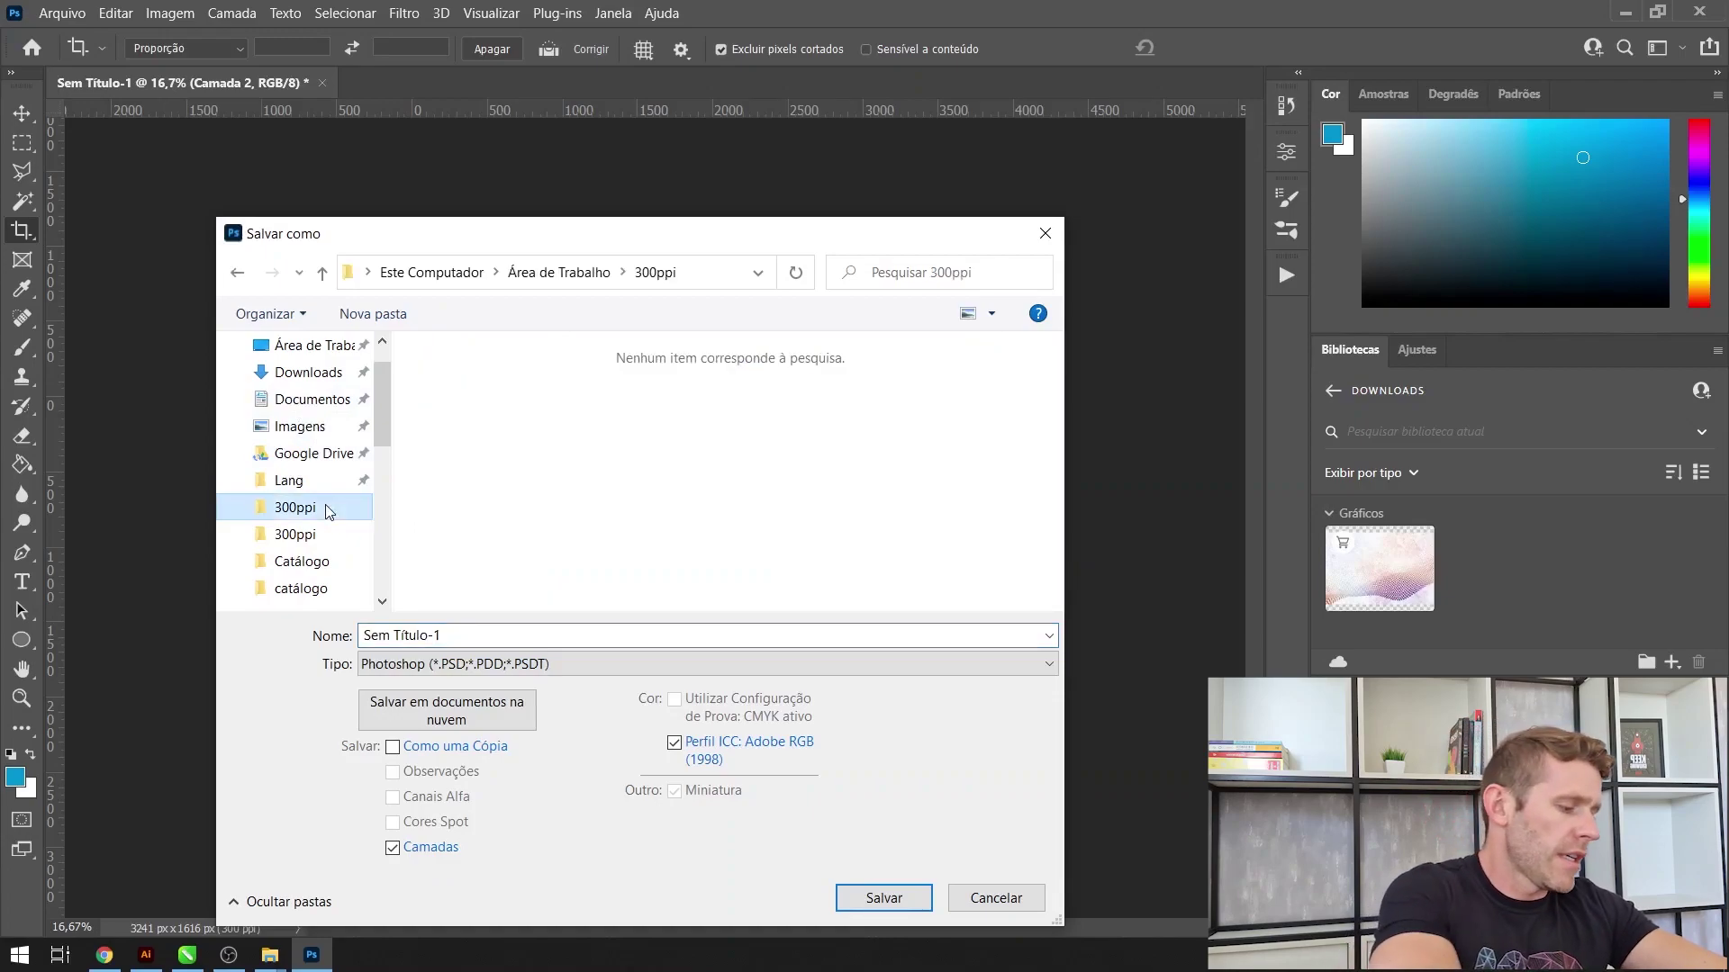
click(609, 643)
key(ctrl+a)
text(*)
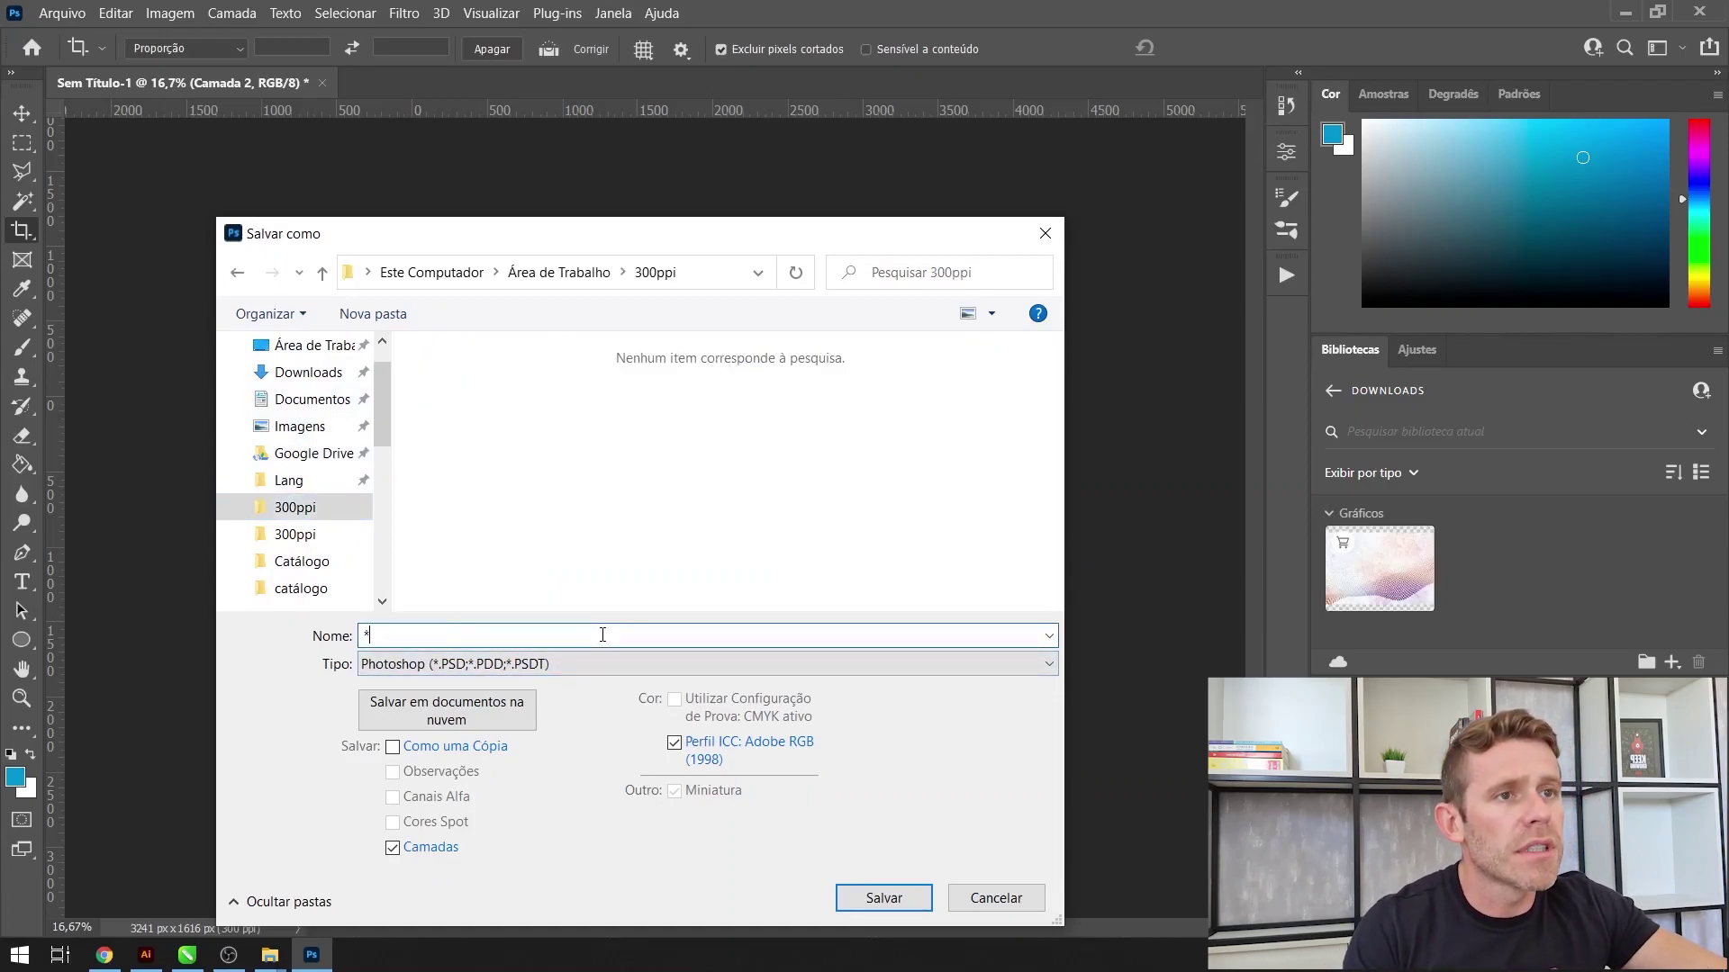
key(Return)
click(549, 272)
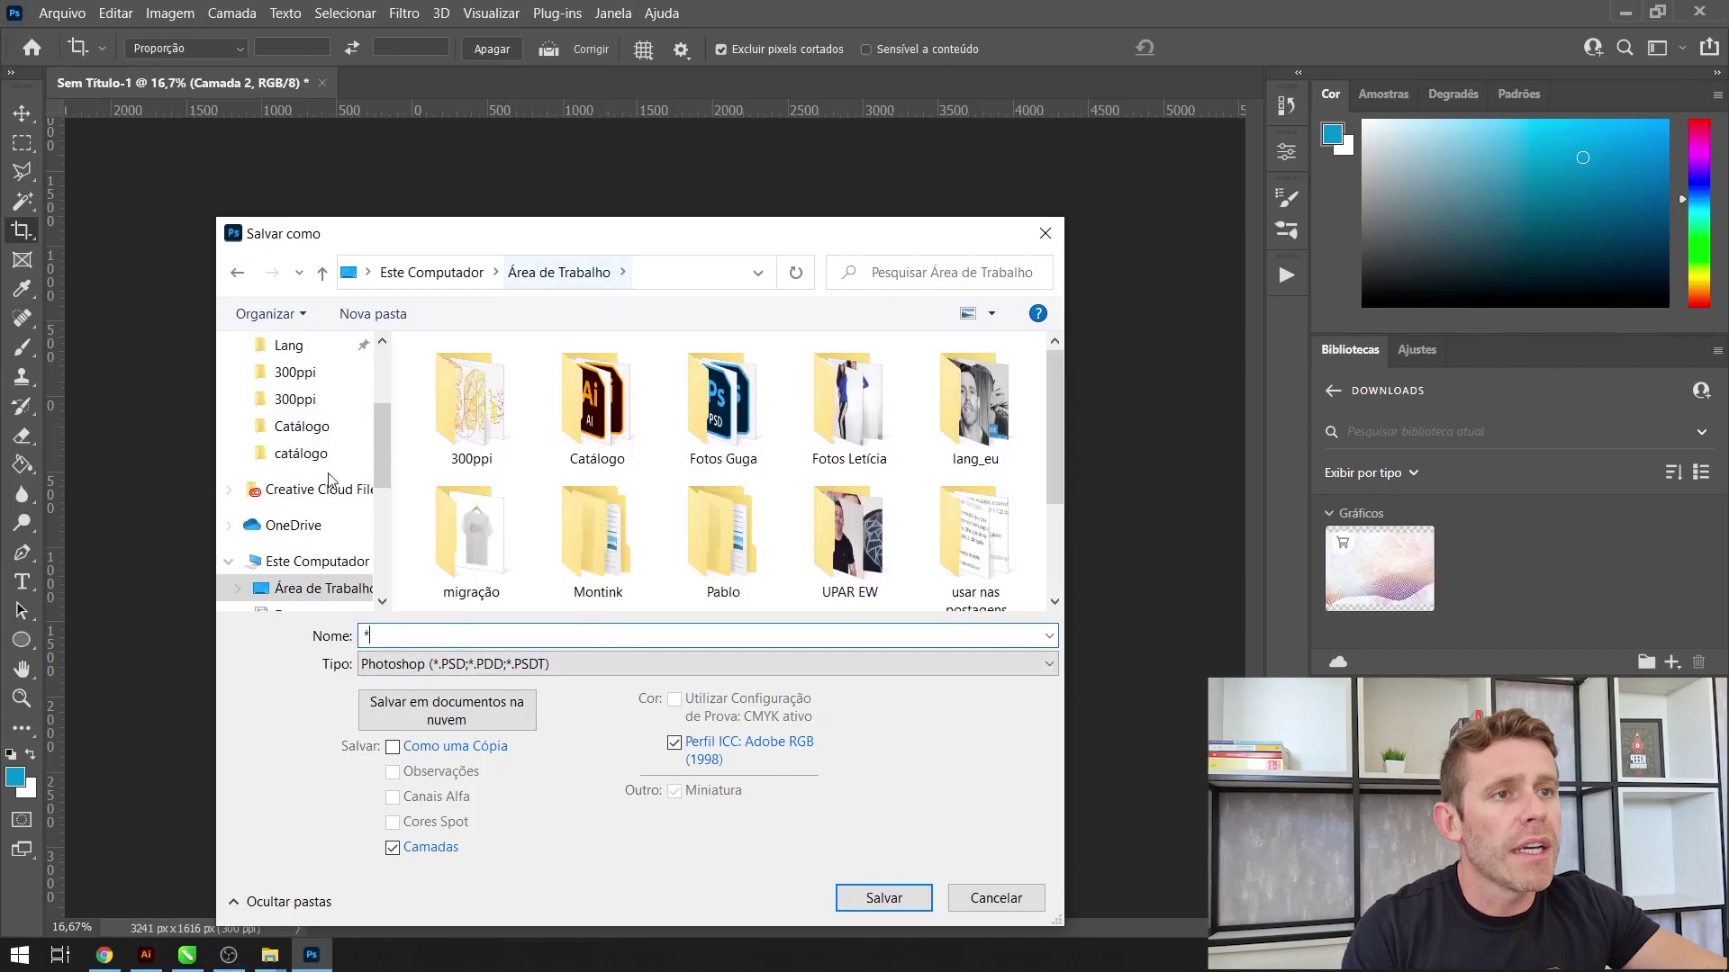
click(295, 399)
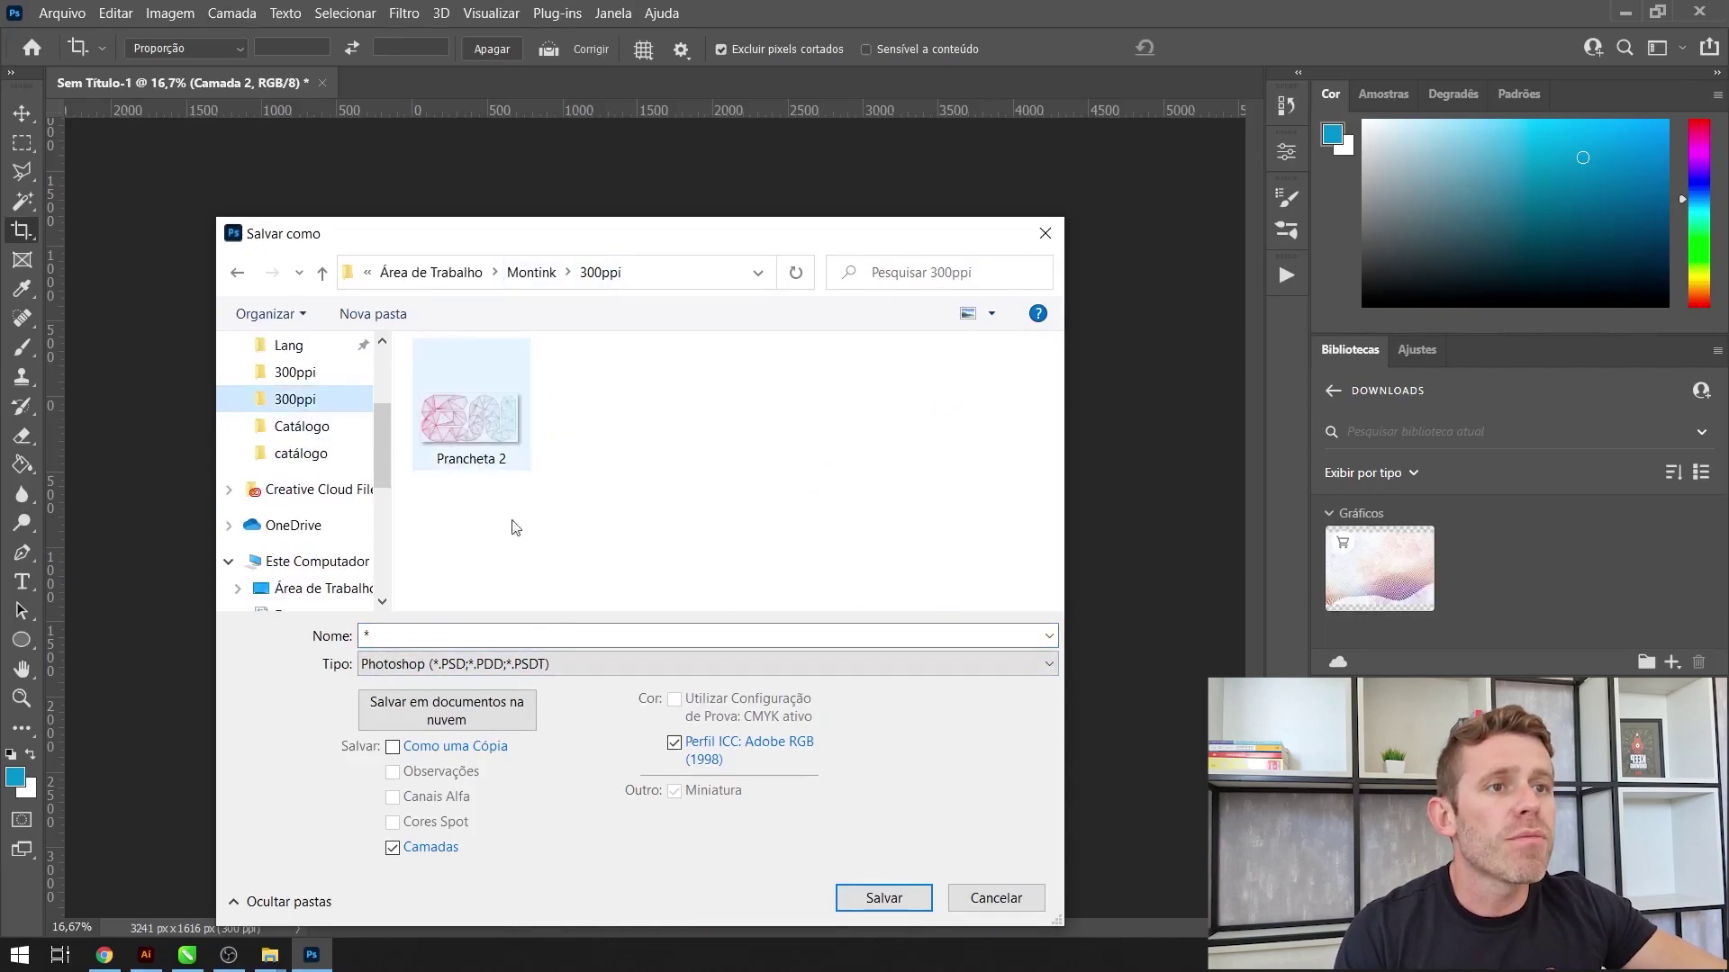
- Save the cropped artwork as a PNG named ps, using the large file size option (Grande) without interlacing
click(519, 664)
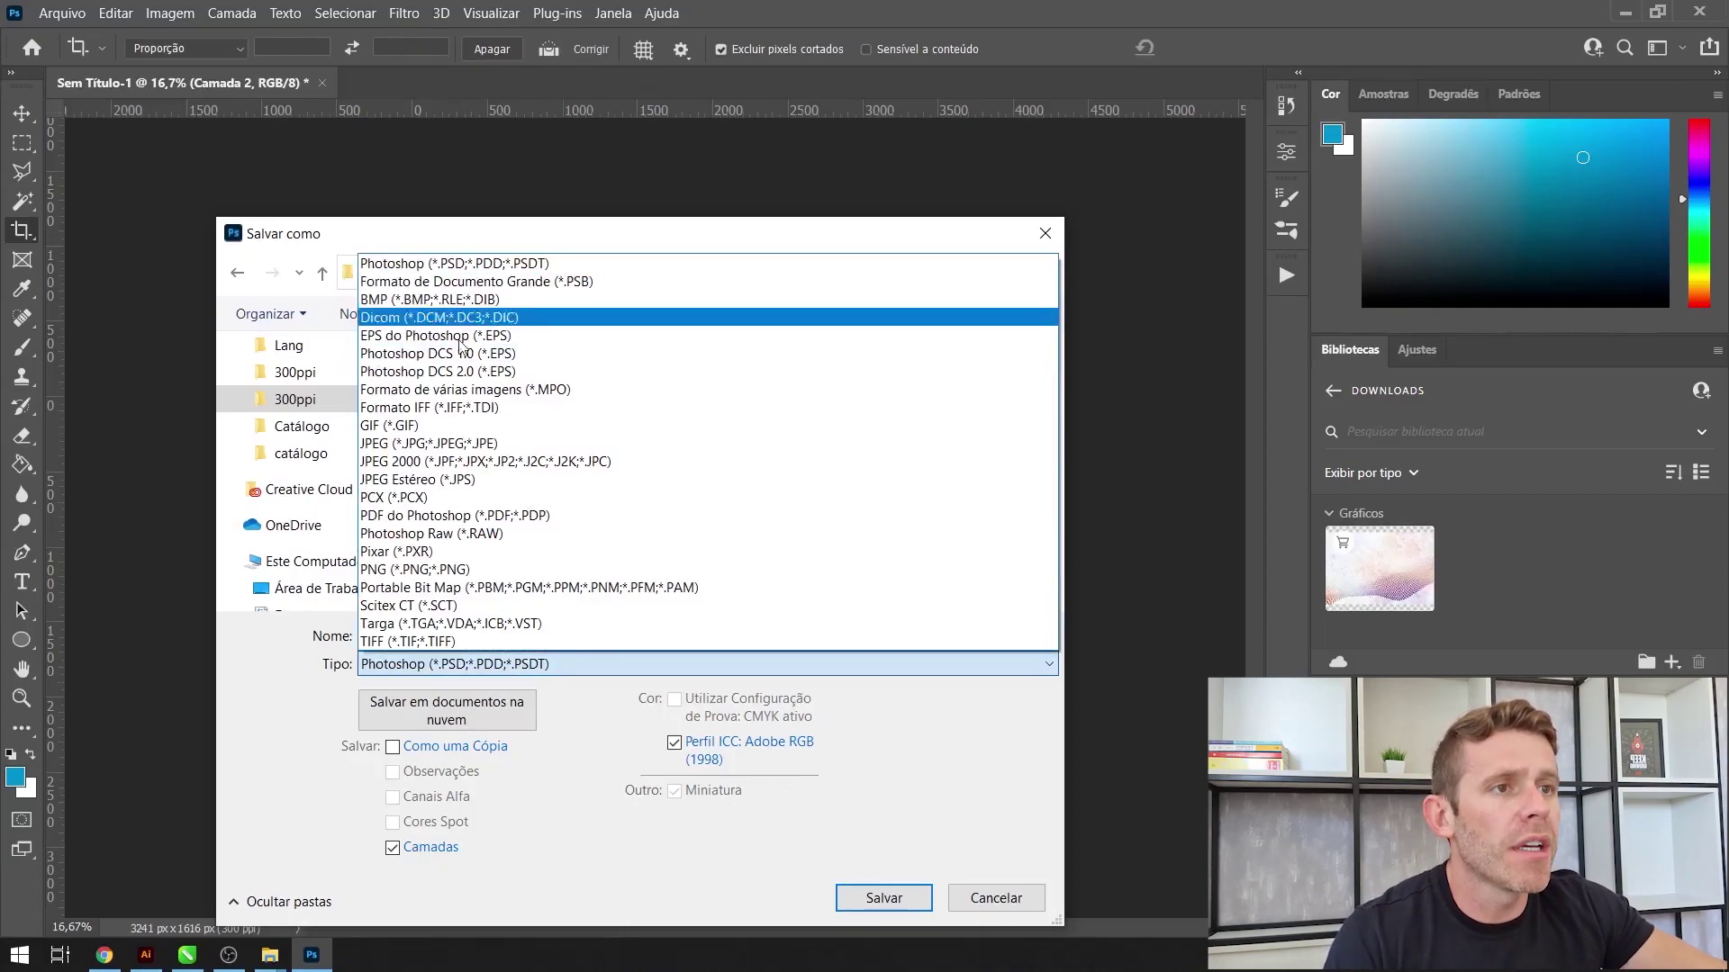
click(468, 569)
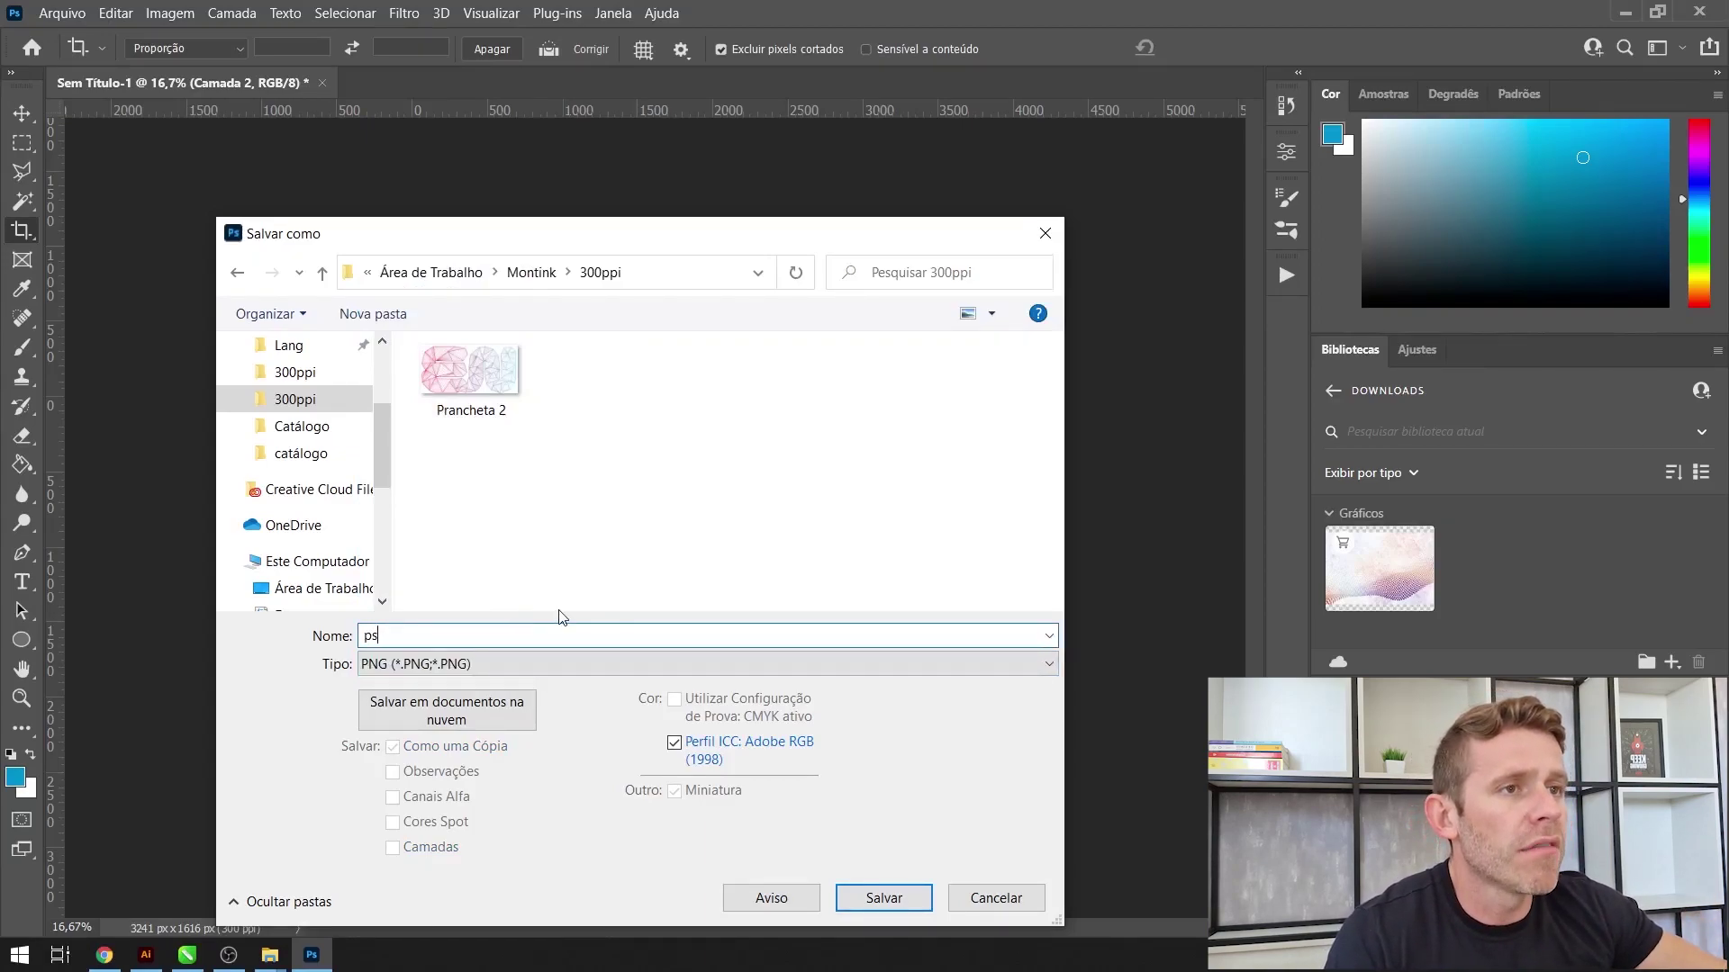
click(878, 898)
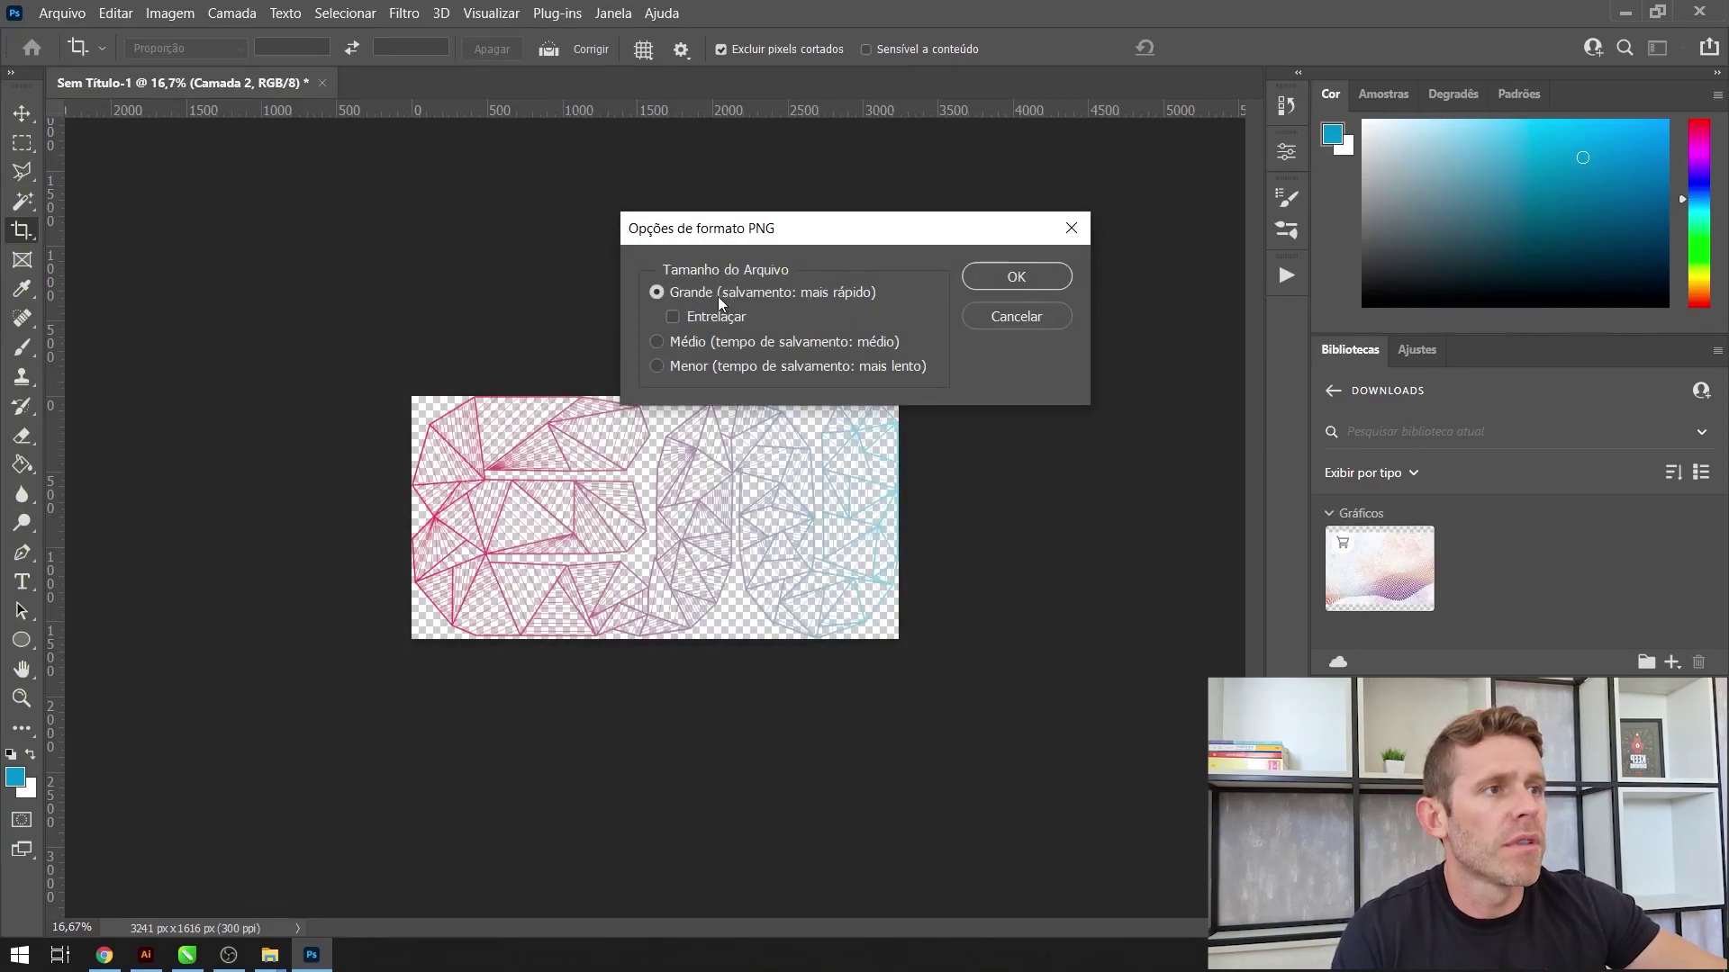
click(1010, 280)
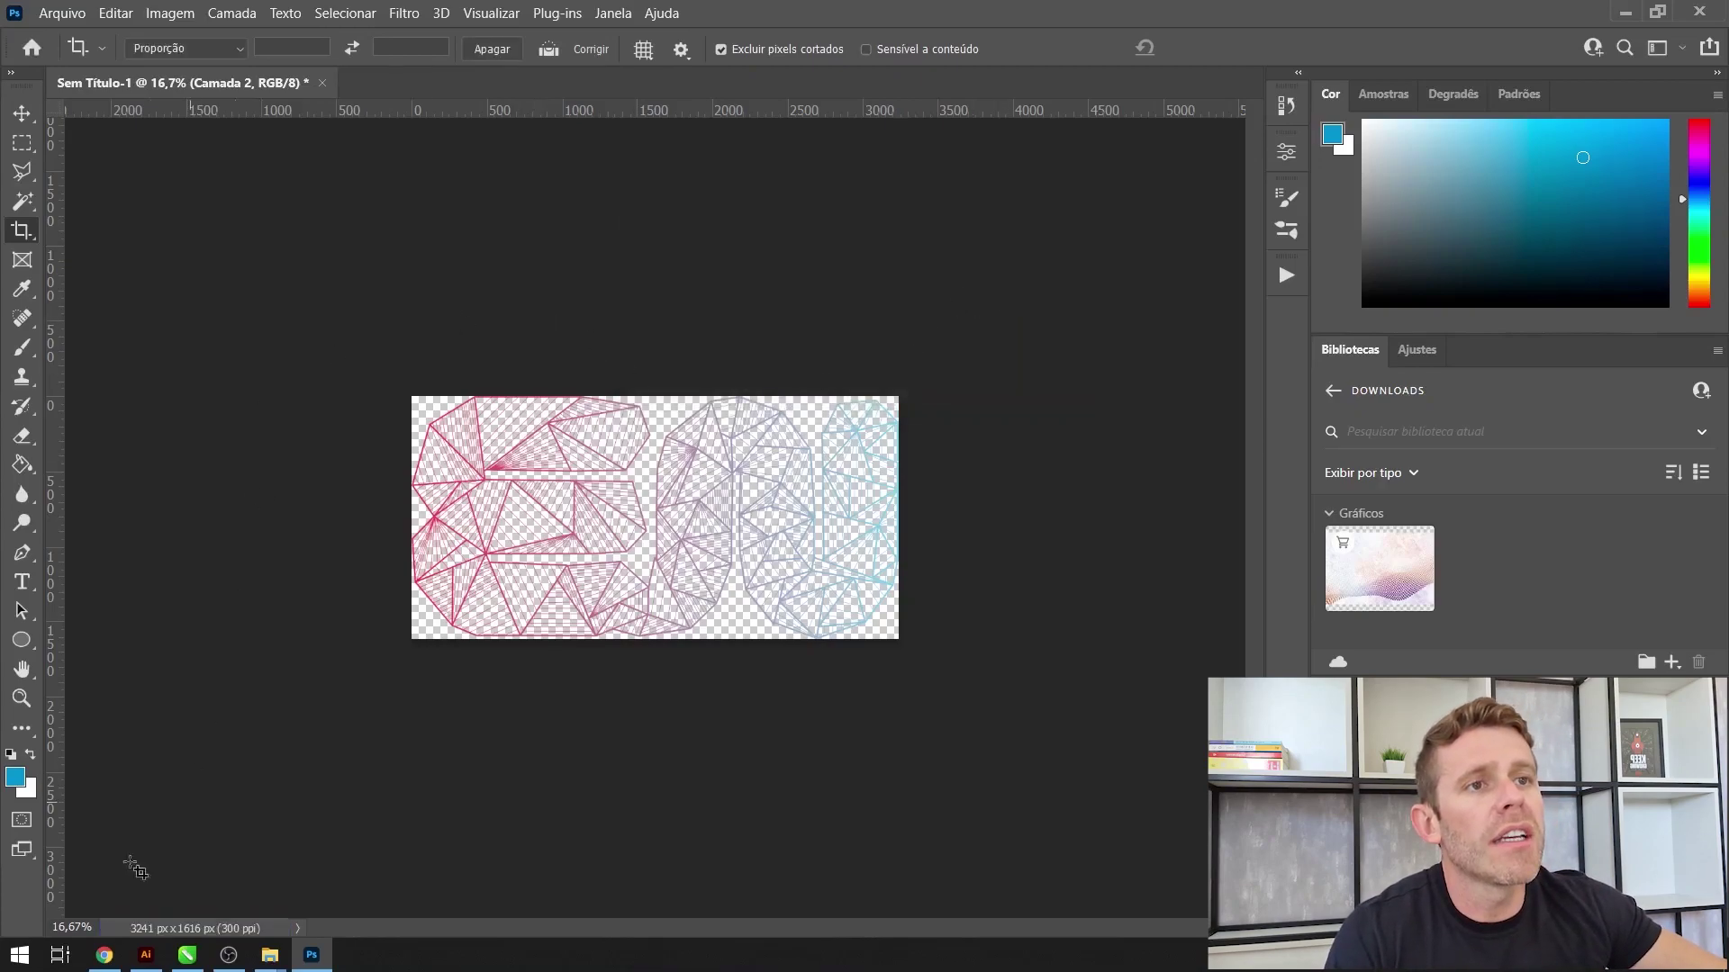
- Switch to the Montink editor in Chrome and upload the PNG saved from Photoshop to the image library
click(105, 955)
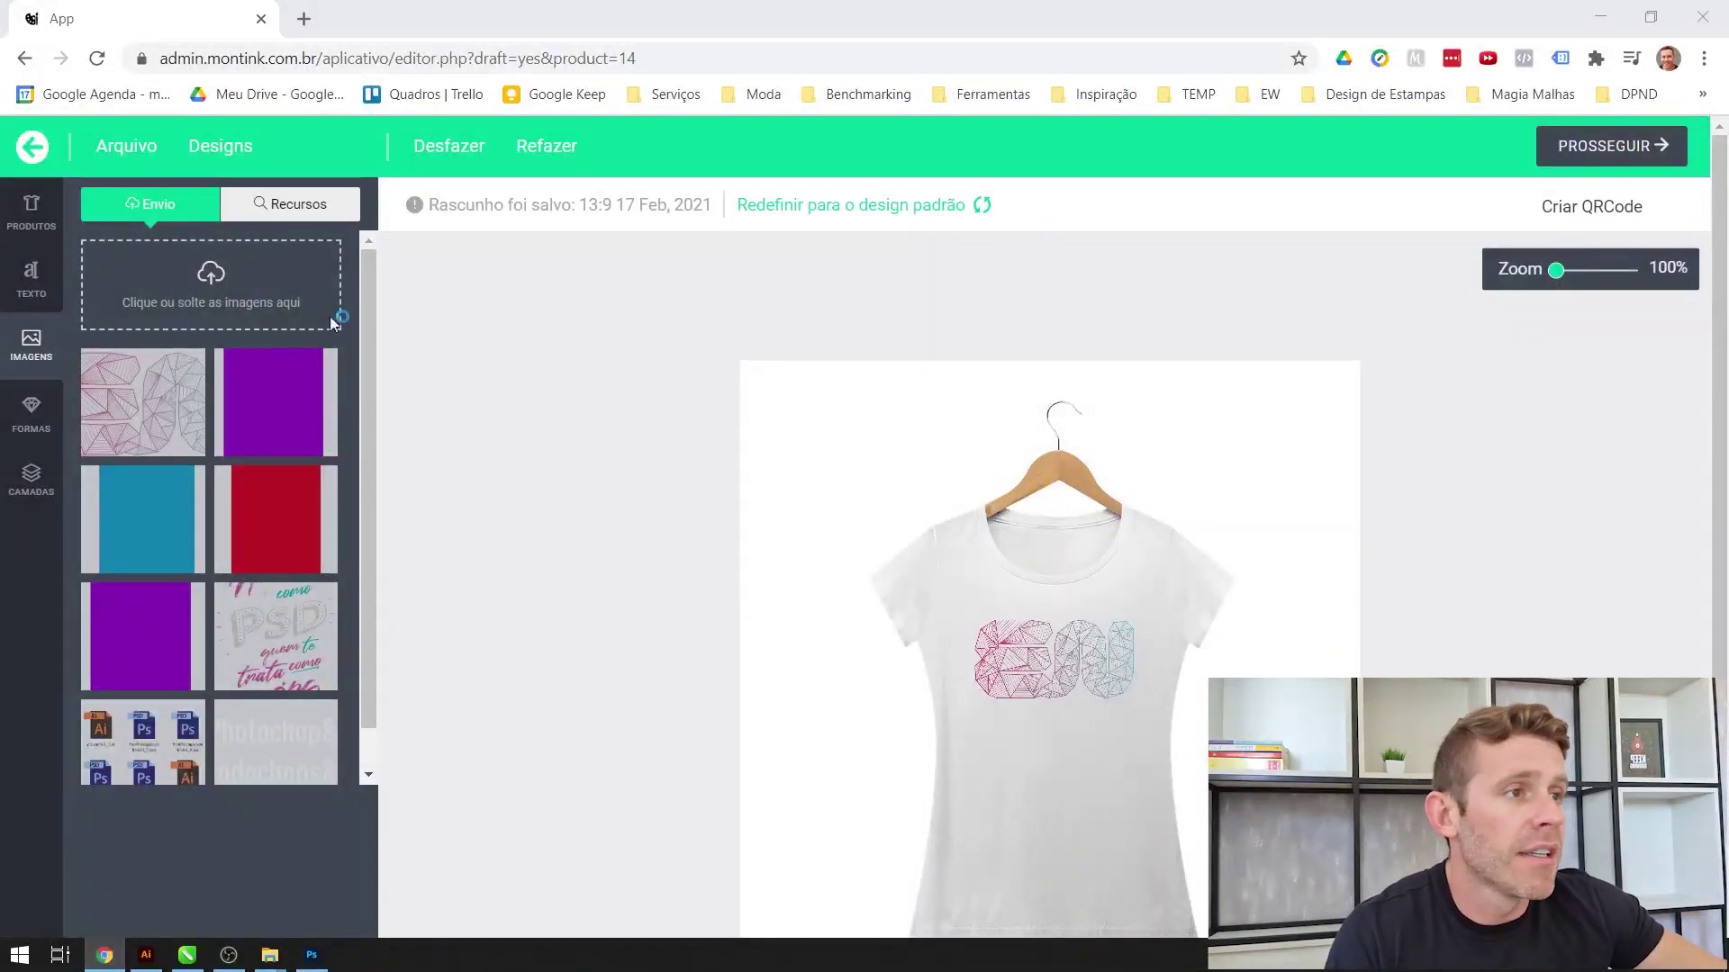
click(334, 313)
double_click(1212, 461)
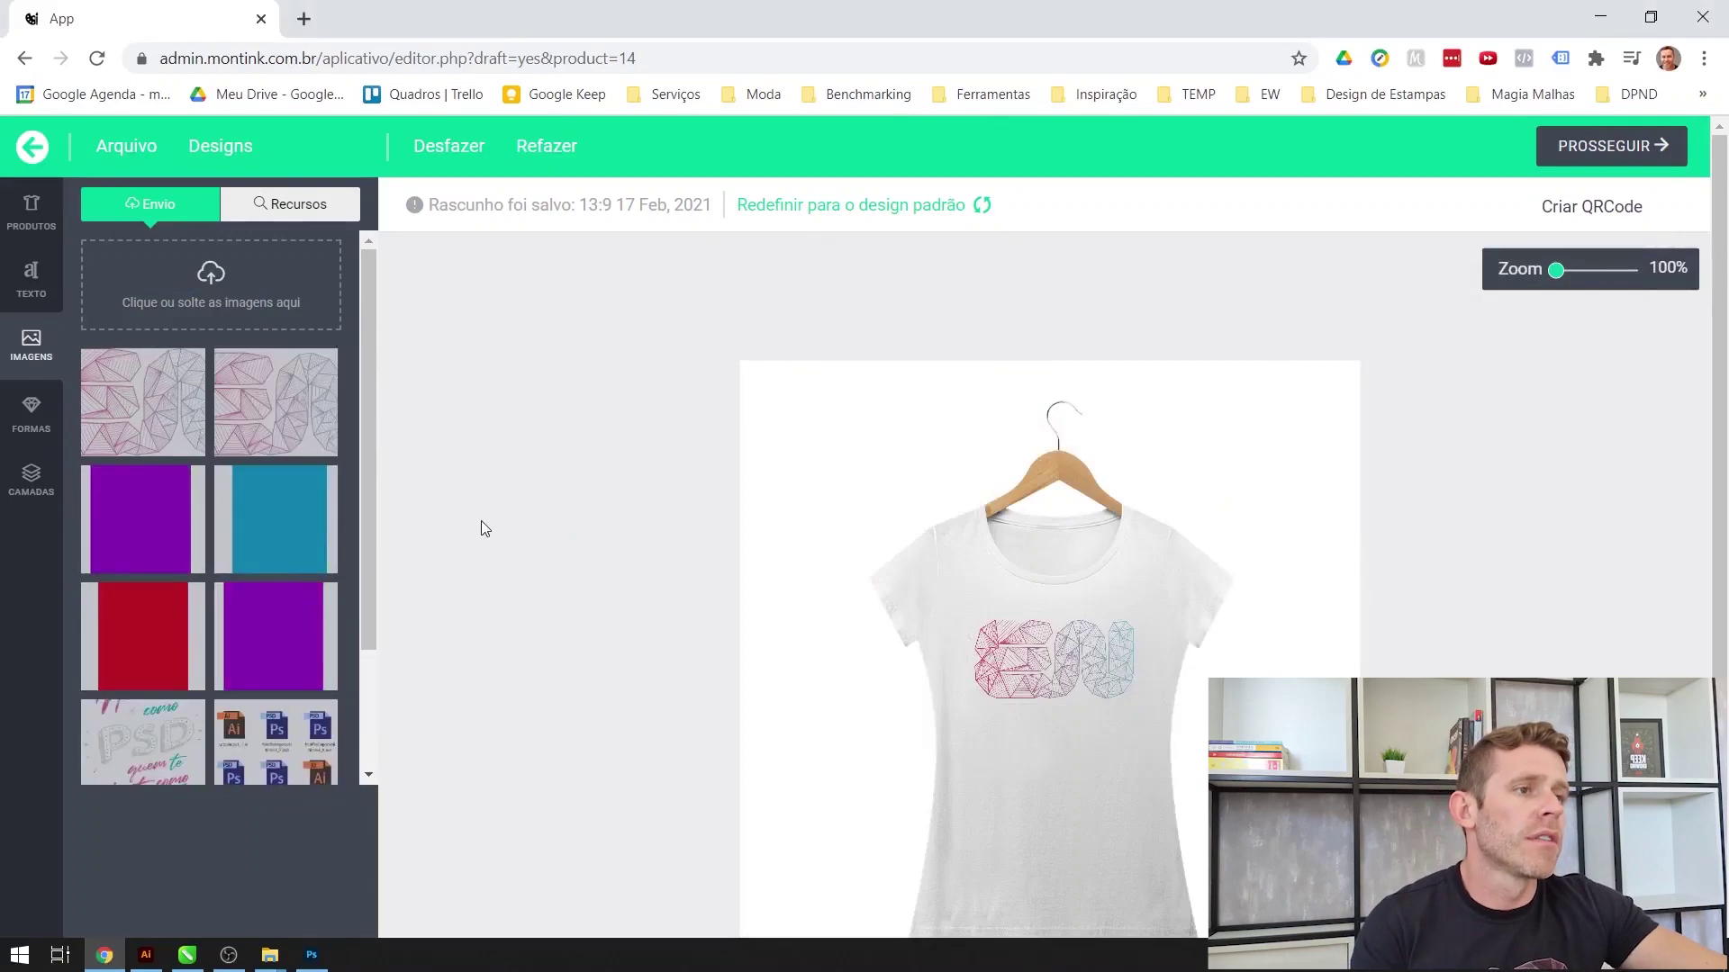
- Replace the old logo on the T-shirt with the newly uploaded one and move it up to the chest, near the print area's upper edge
click(1056, 633)
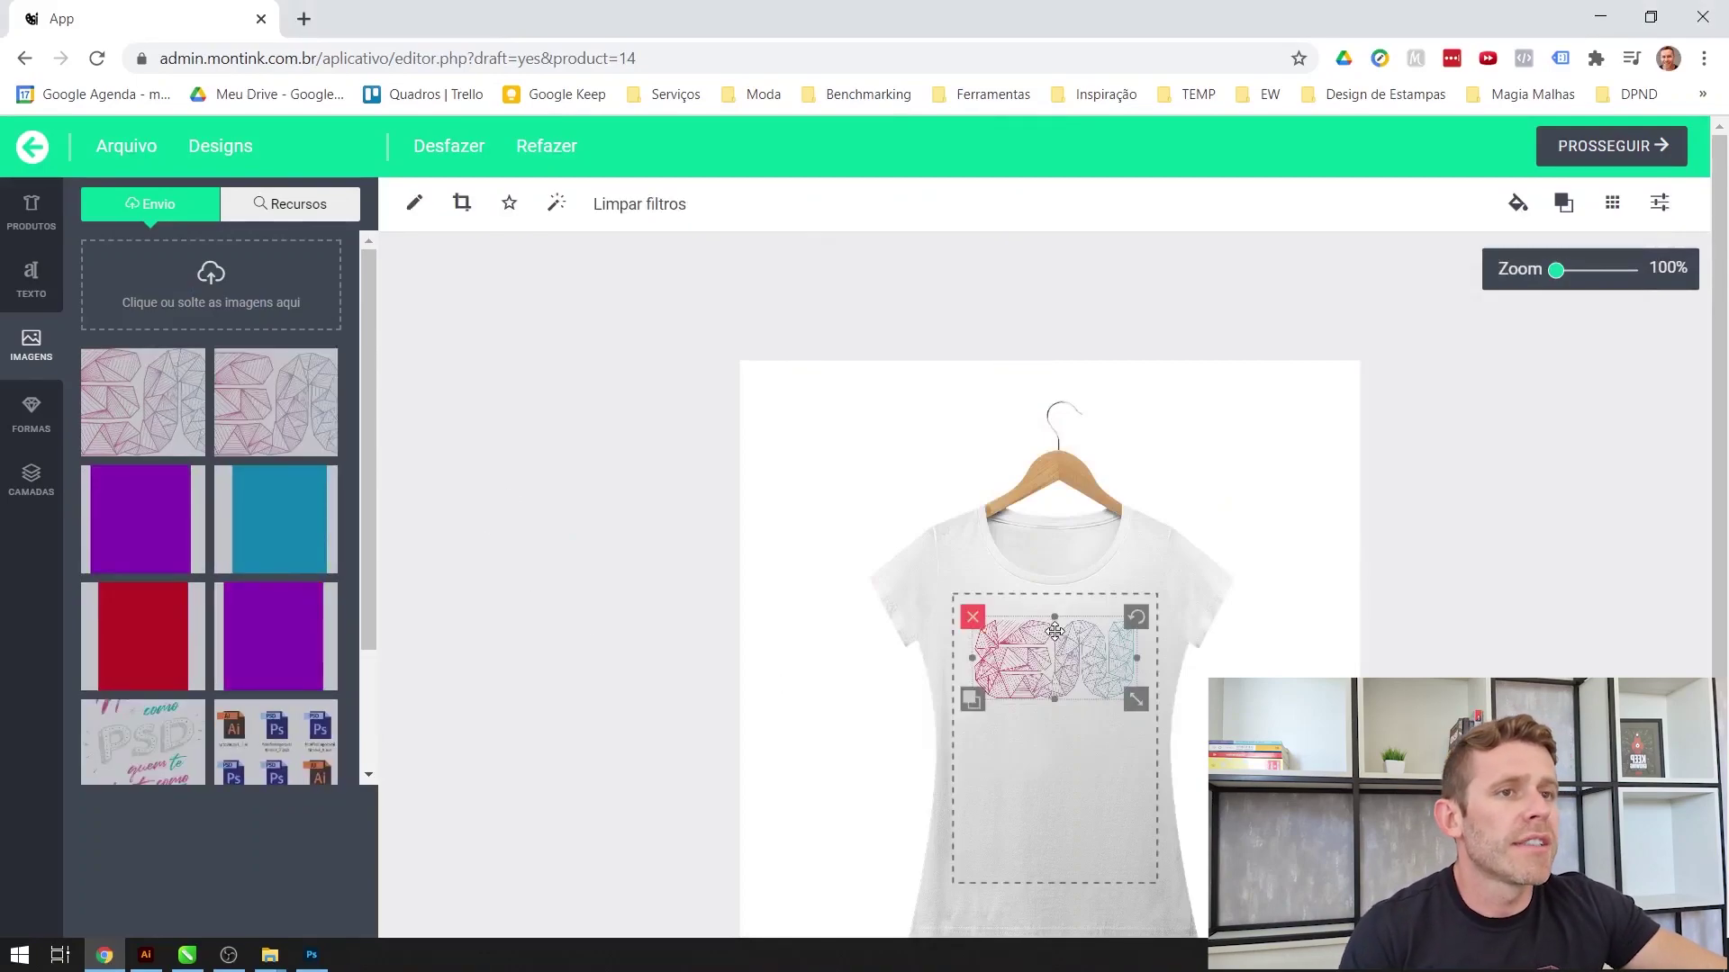
click(972, 620)
click(149, 424)
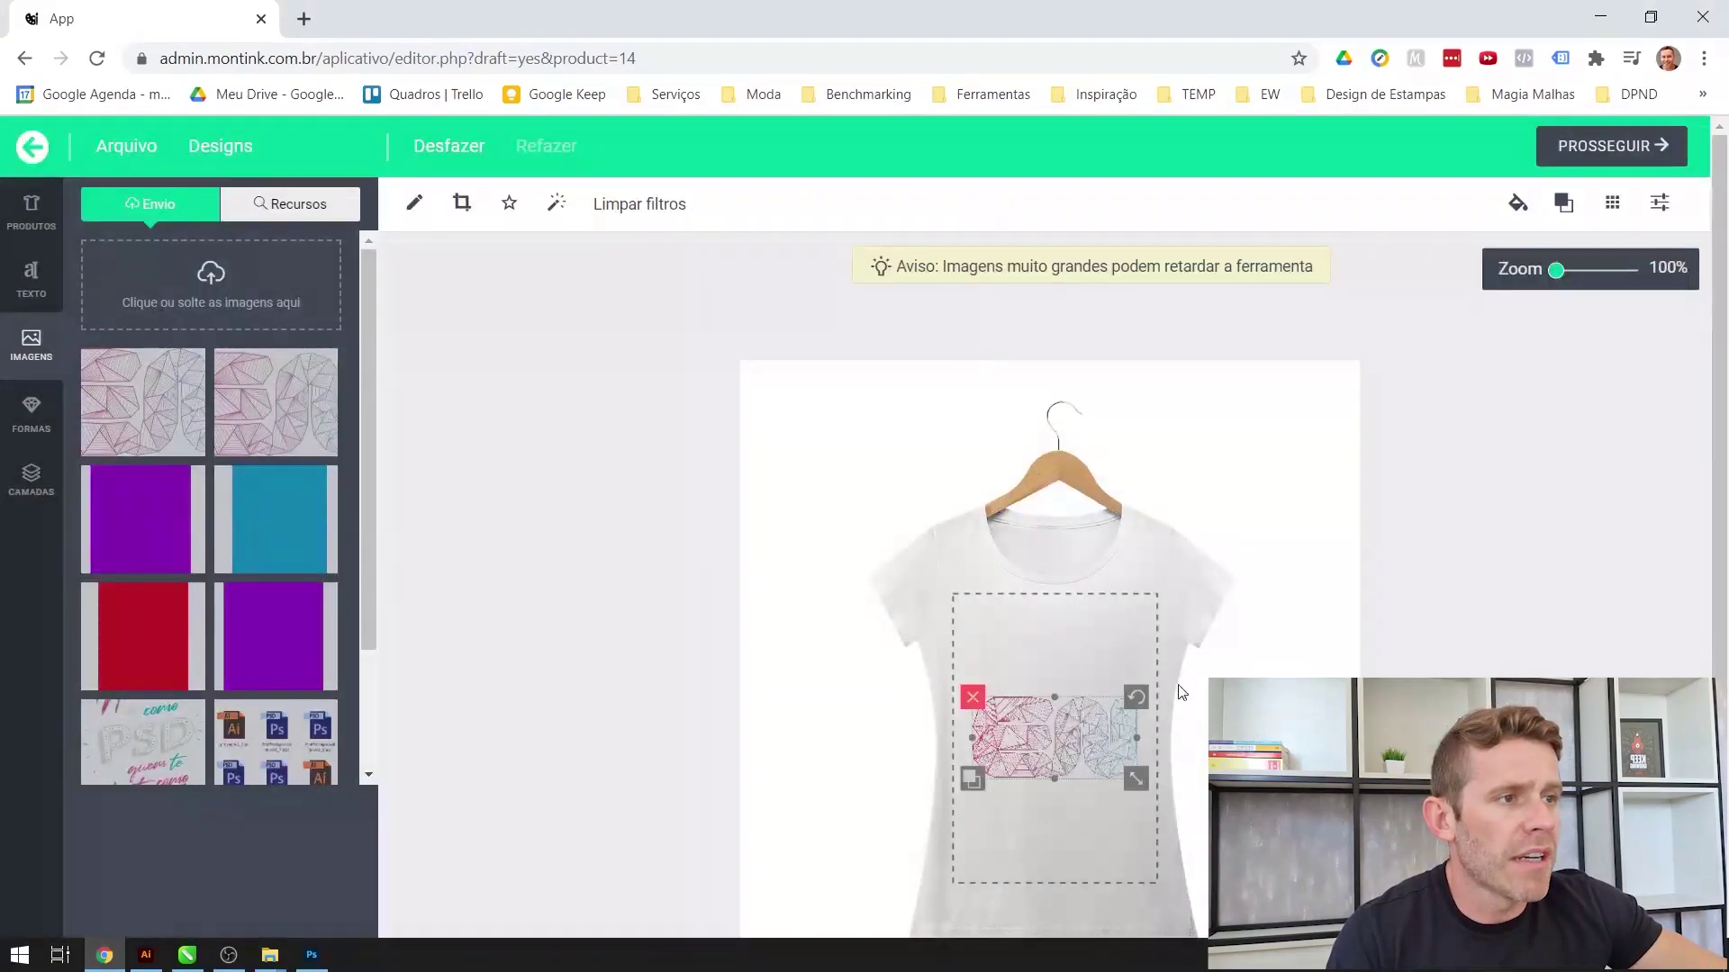
drag(1086, 738, 1085, 655)
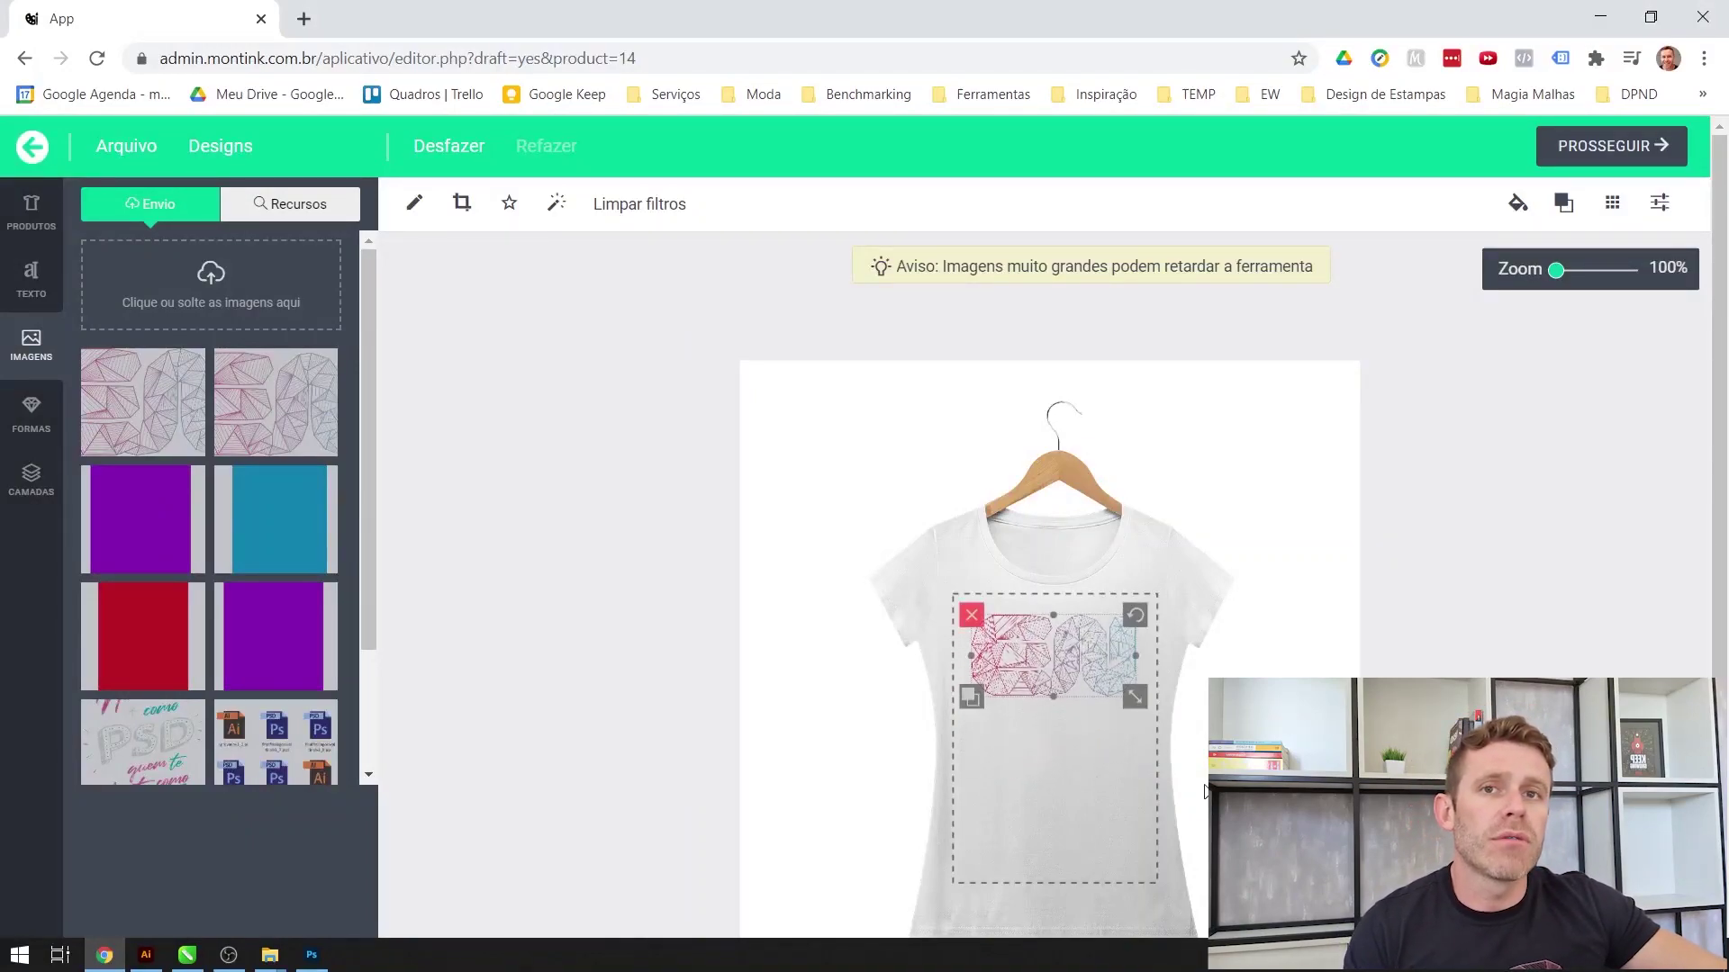